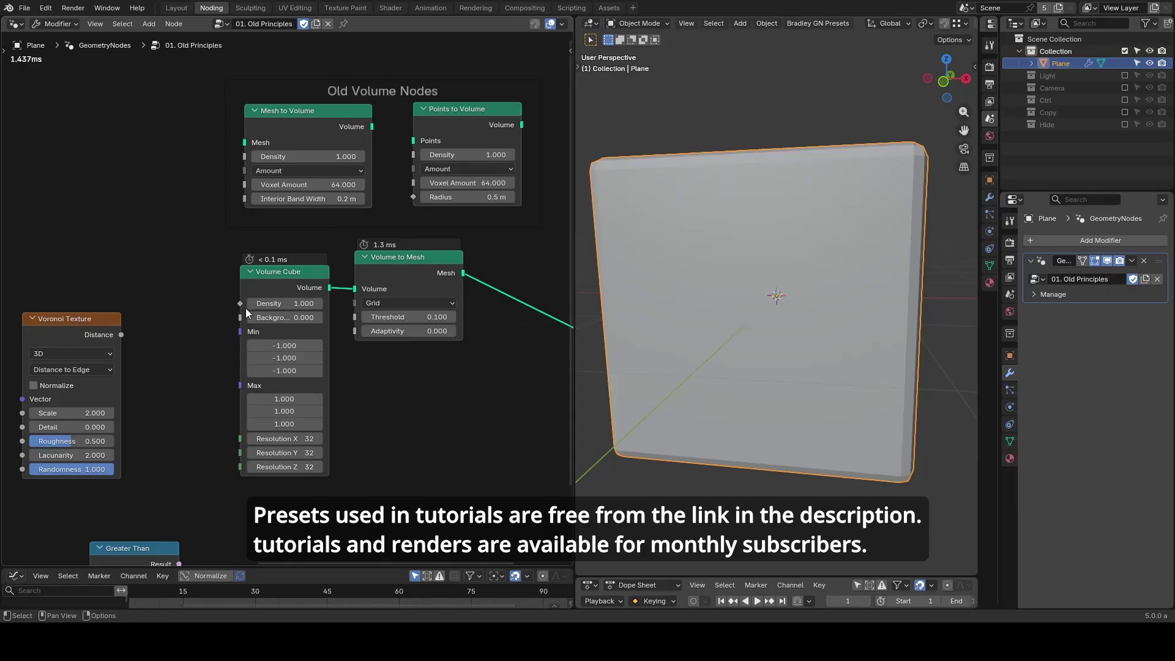
Step: Annotate the Volume Cube, Mesh to Volume and Points to Volume nodes with underlines and arrows pointing at their Density inputs
{"action": "mouse_move", "coordinate": [112, 310]}
{"action": "left_mouse_down"}
{"action": "mouse_move", "coordinate": [202, 268]}
{"action": "mouse_move", "coordinate": [180, 286]}
{"action": "mouse_move", "coordinate": [321, 274]}
{"action": "left_mouse_up"}
{"action": "mouse_move", "coordinate": [183, 315]}
{"action": "left_mouse_down"}
{"action": "mouse_move", "coordinate": [230, 304]}
{"action": "mouse_move", "coordinate": [222, 315]}
{"action": "left_mouse_up"}
{"action": "left_click", "coordinate": [233, 112]}
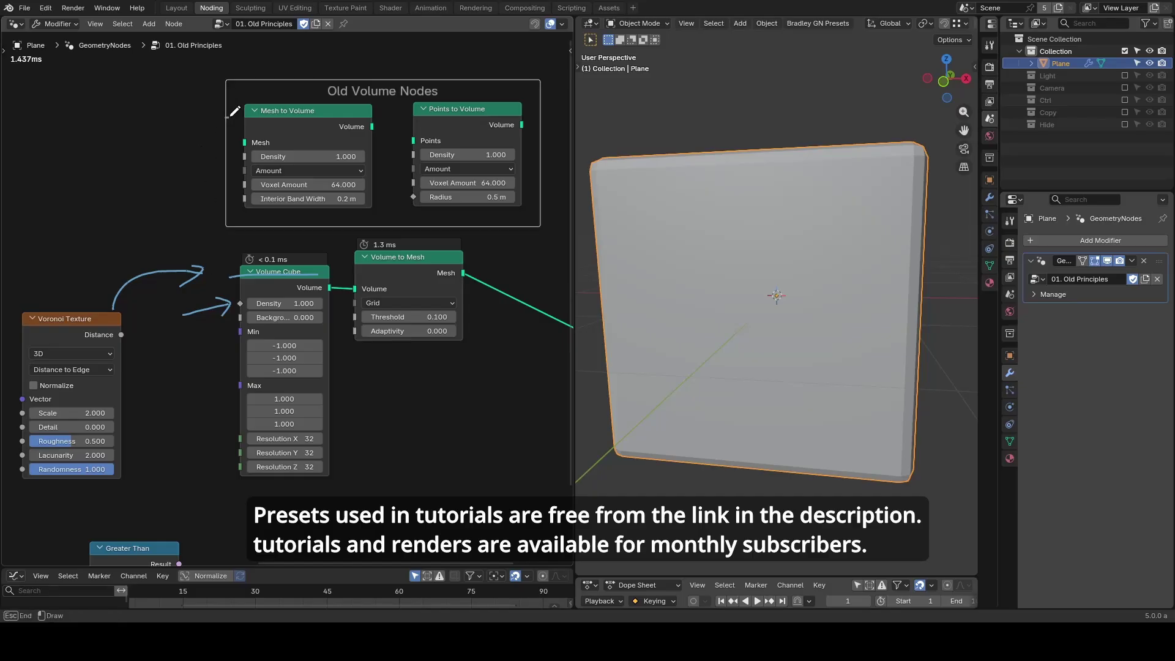
{"action": "left_click_drag", "start_coordinate": [228, 116], "coordinate": [521, 114]}
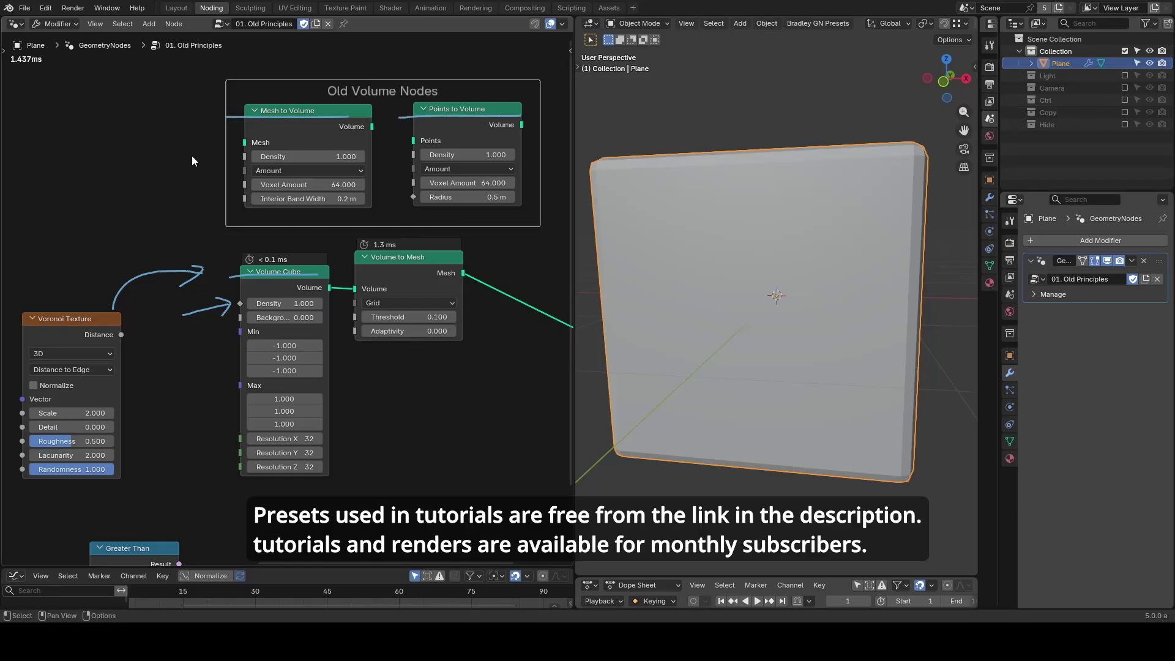
{"action": "left_click_drag", "start_coordinate": [190, 160], "coordinate": [231, 157]}
{"action": "mouse_move", "coordinate": [384, 158]}
{"action": "left_mouse_down"}
{"action": "mouse_move", "coordinate": [409, 153]}
{"action": "mouse_move", "coordinate": [390, 165]}
{"action": "left_mouse_up"}
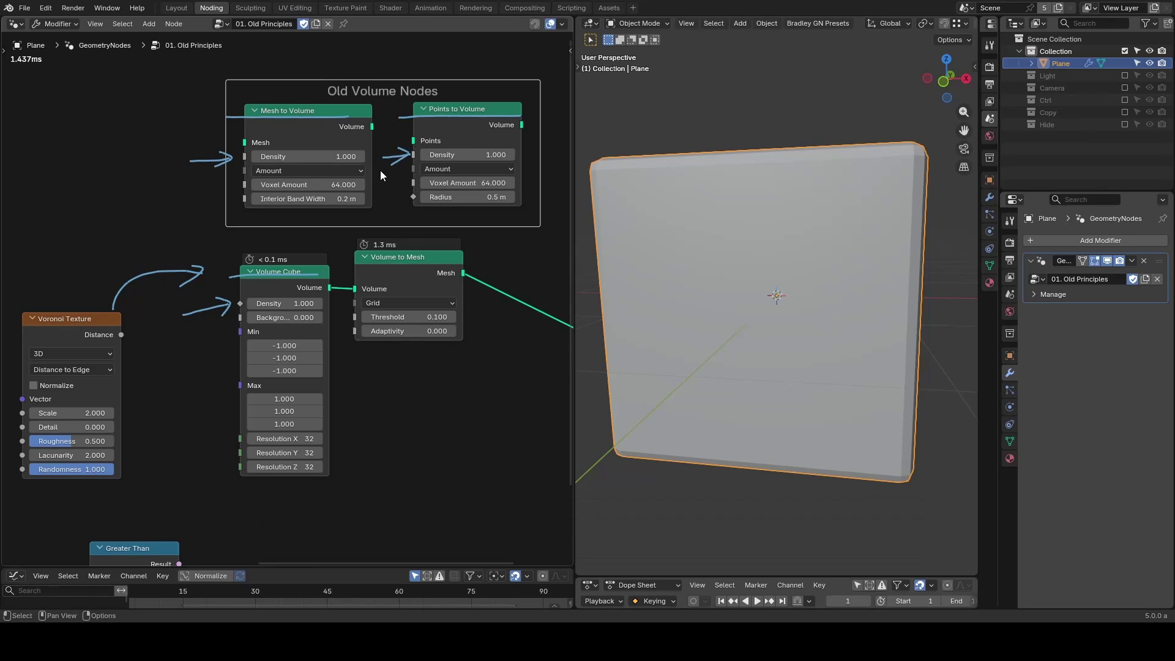
Step: Try linking the Voronoi Texture's Distance to the Mesh to Volume node's Density, and cut that link
{"action": "left_click_drag", "start_coordinate": [122, 334], "coordinate": [244, 157]}
{"action": "mouse_move", "coordinate": [183, 248]}
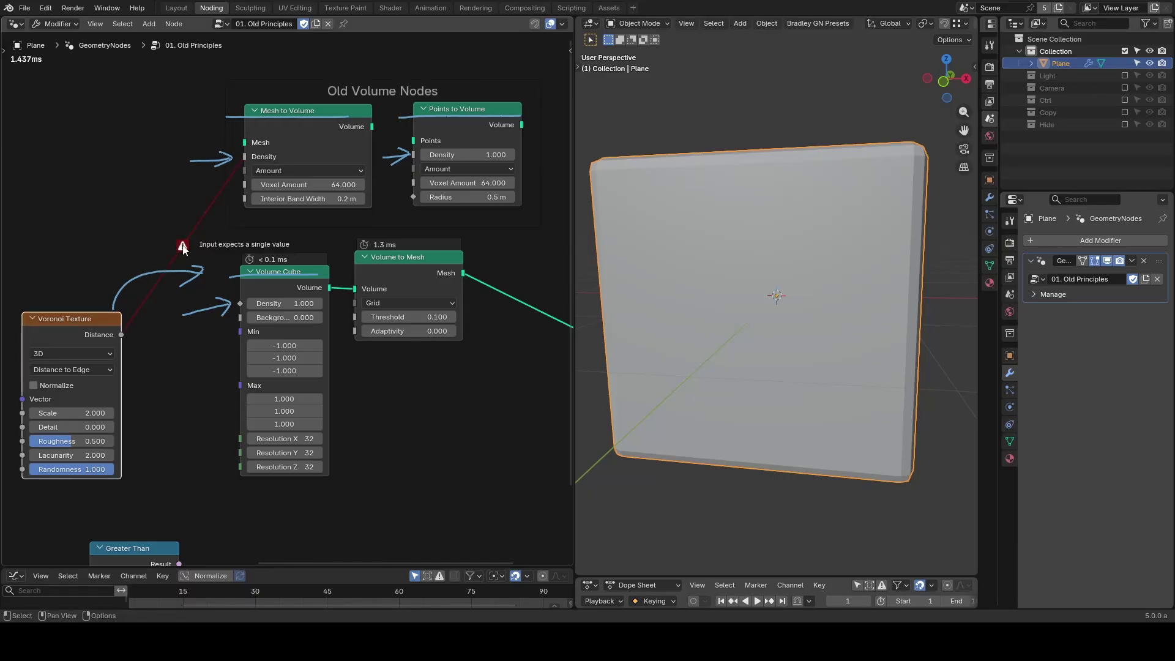
{"action": "right_click_drag", "start_coordinate": [178, 205], "coordinate": [198, 257], "text": "ctrl"}
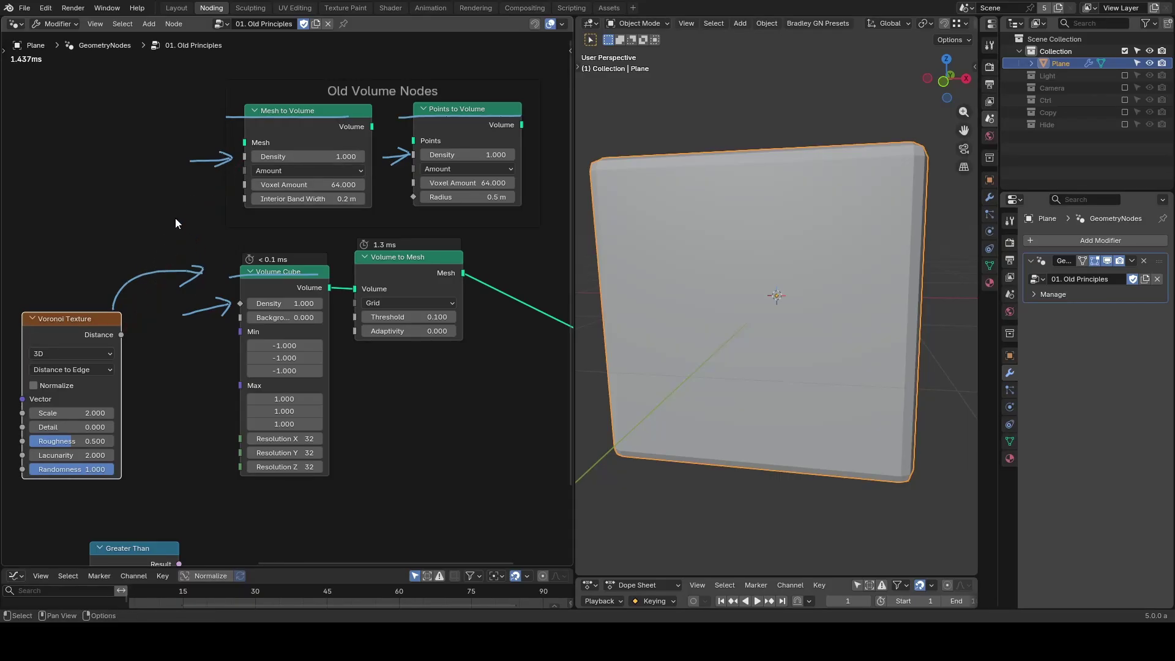
Step: Erase the annotations around Volume Cube and connect the Voronoi Texture's Distance to its Density
{"action": "right_click_drag", "start_coordinate": [107, 274], "coordinate": [318, 275]}
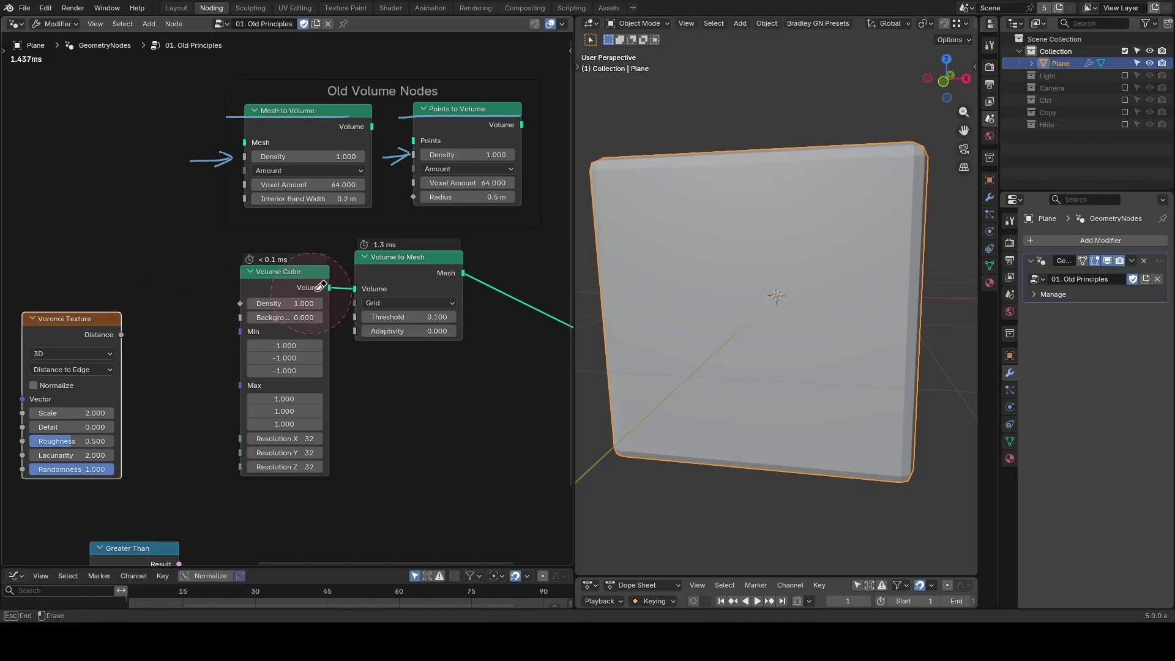
{"action": "left_click_drag", "start_coordinate": [121, 336], "coordinate": [240, 303]}
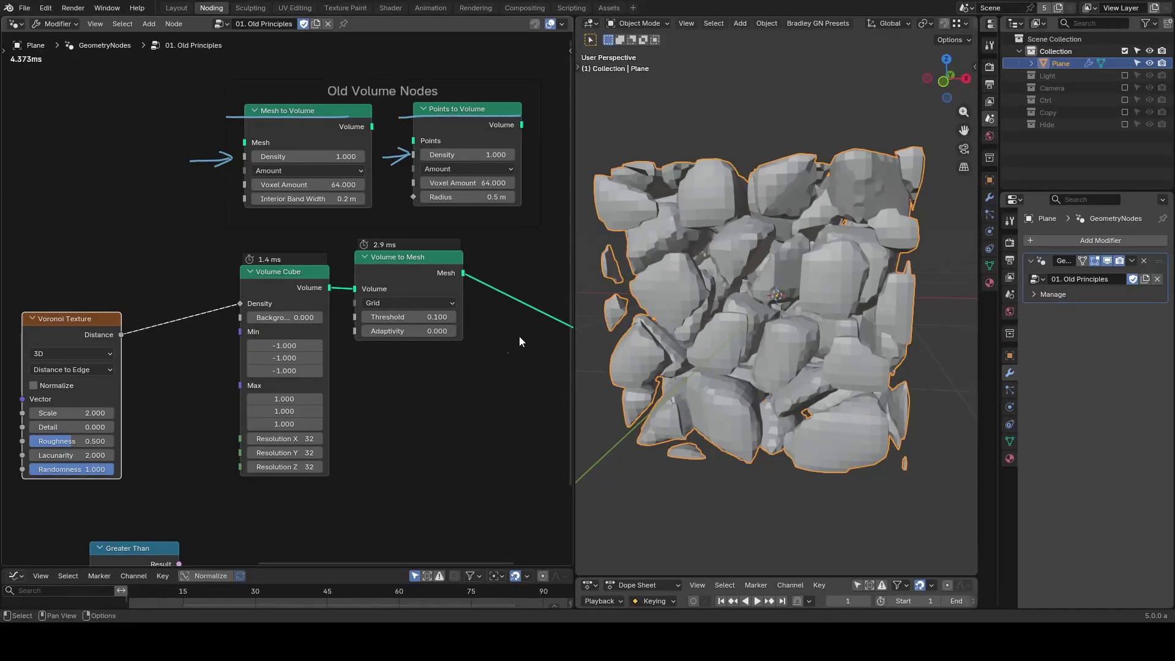
{"action": "left_click", "coordinate": [282, 282]}
{"action": "left_click_drag", "start_coordinate": [281, 279], "coordinate": [309, 272]}
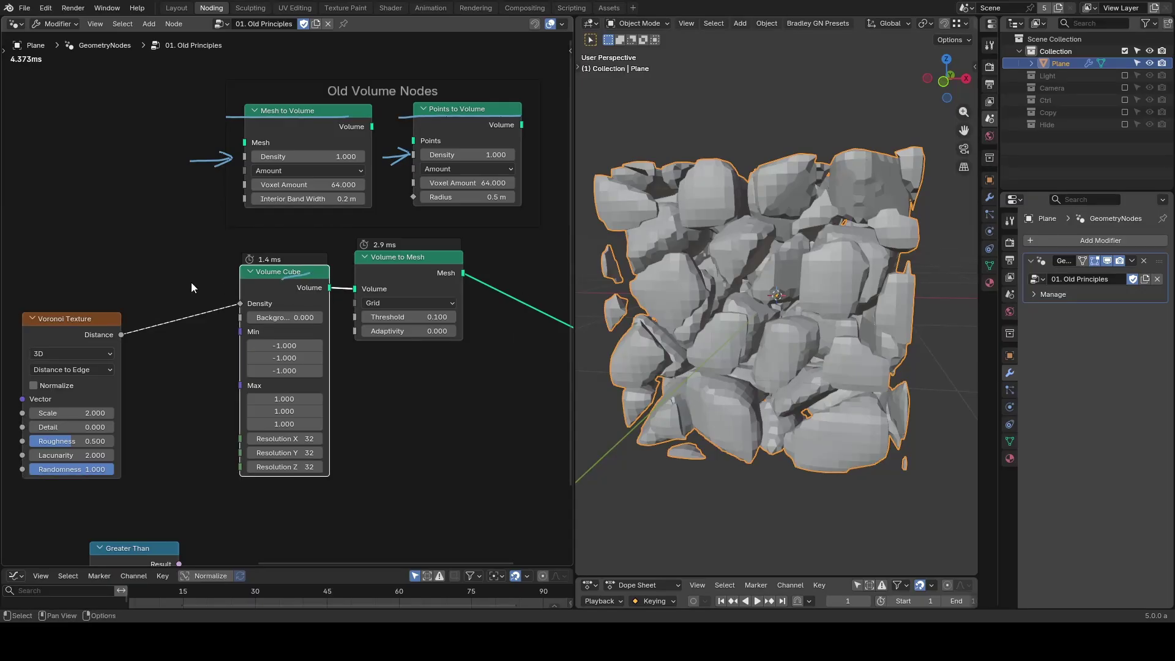
Step: Move the For Object frame to just above the Voronoi Texture node
{"action": "middle_click_drag", "start_coordinate": [191, 287], "coordinate": [441, 262]}
{"action": "scroll", "coordinate": [442, 268], "scroll_direction": "down", "scroll_amount": 2}
{"action": "left_click_drag", "start_coordinate": [109, 122], "coordinate": [342, 186]}
{"action": "scroll", "coordinate": [289, 295], "scroll_direction": "up", "scroll_amount": 2}
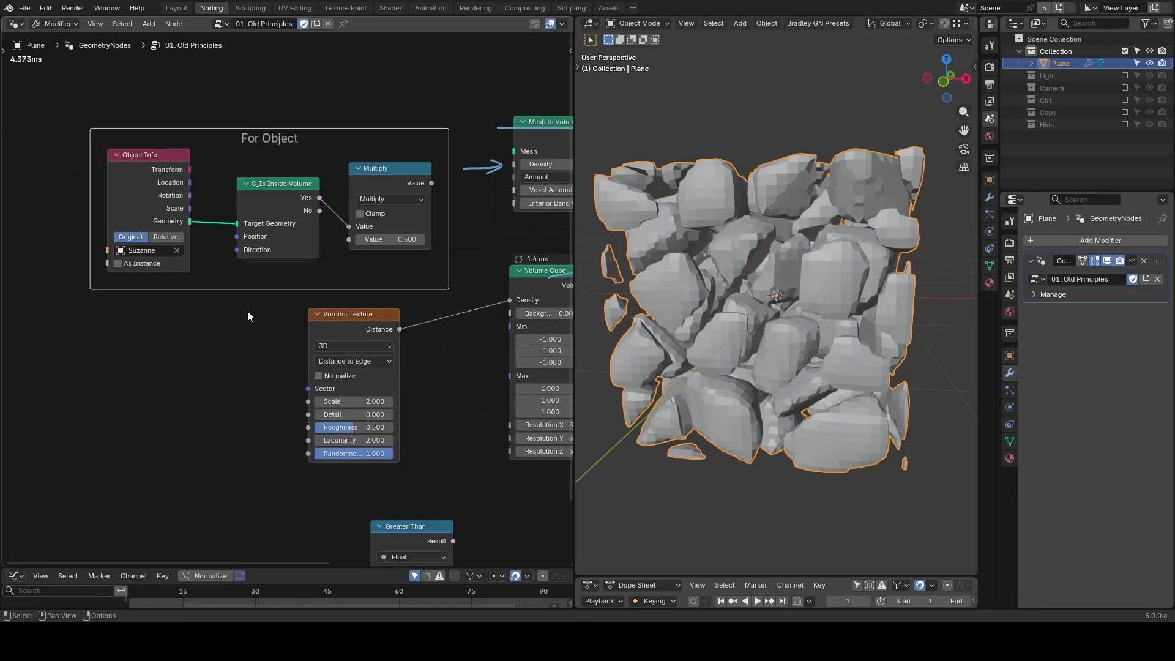
{"action": "left_click", "coordinate": [249, 313]}
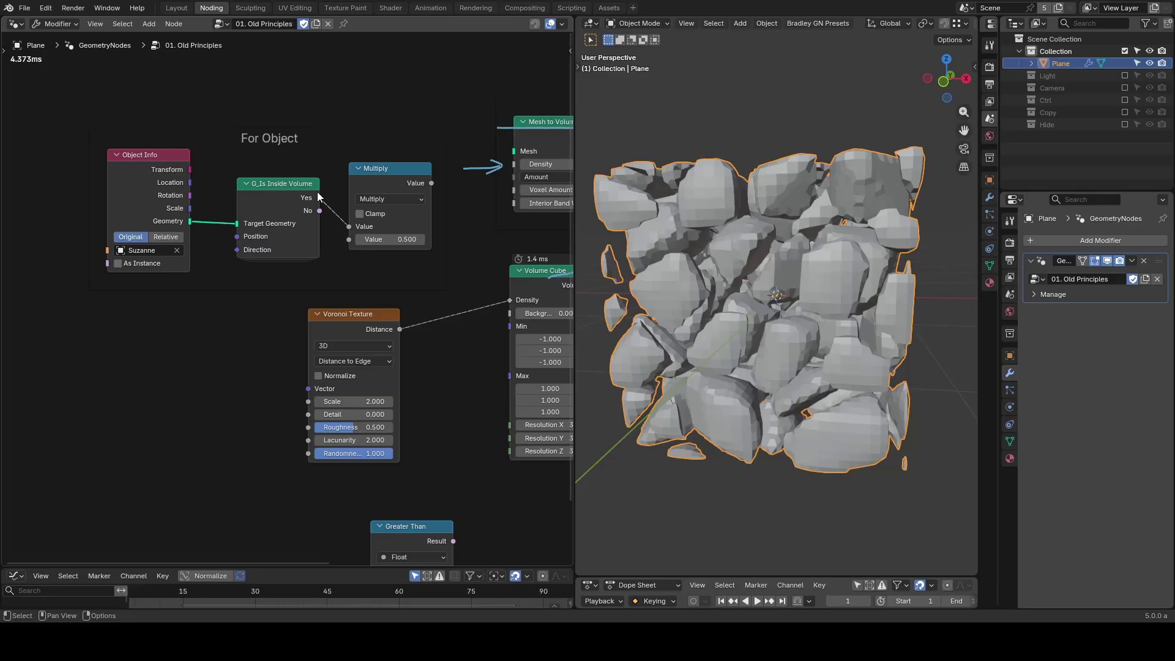
Step: Connect Voronoi Distance to the Multiply node's second Value and the Multiply result to the Volume Cube's Density
{"action": "scroll", "coordinate": [337, 342], "scroll_direction": "up", "scroll_amount": 1}
{"action": "left_click_drag", "start_coordinate": [341, 344], "coordinate": [283, 239]}
{"action": "left_click_drag", "start_coordinate": [379, 174], "coordinate": [470, 310]}
{"action": "middle_click_drag", "start_coordinate": [449, 328], "coordinate": [428, 320]}
{"action": "left_click_drag", "start_coordinate": [269, 330], "coordinate": [176, 327]}
Step: Set the Volume Cube's Min to -2 and Max to 2 on all three axes
{"action": "left_click_drag", "start_coordinate": [509, 348], "coordinate": [497, 432]}
{"action": "type", "text": "-2"}
{"action": "key", "text": "Return"}
{"action": "type", "text": "2"}
{"action": "key", "text": "Return"}
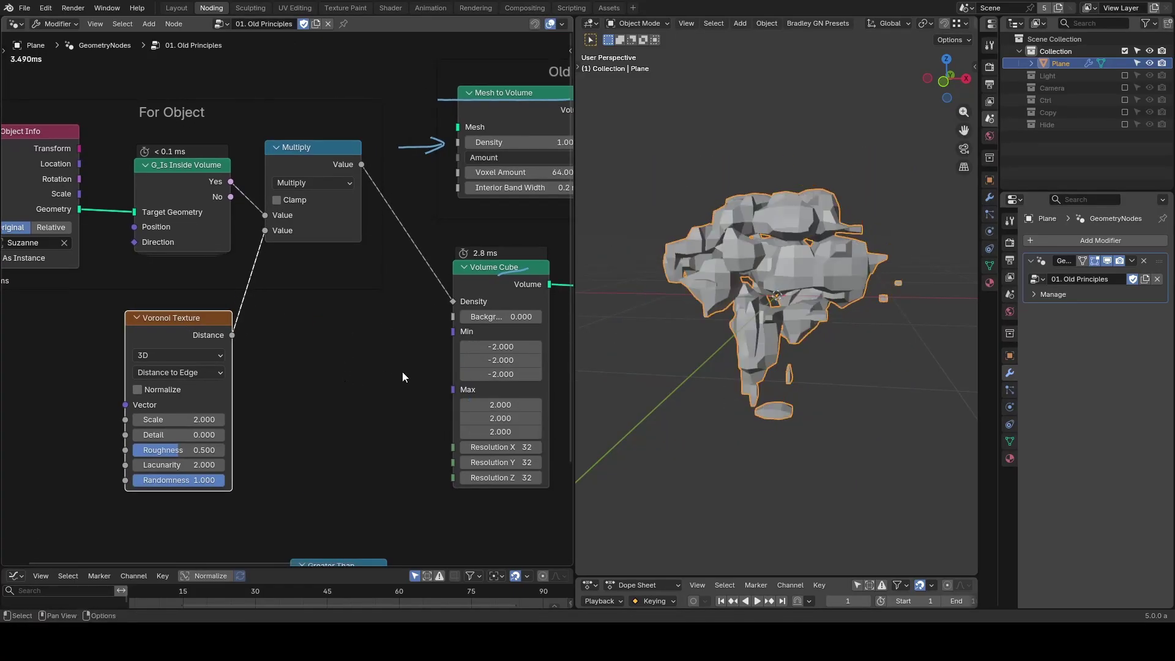
Step: Set the Volume Cube's Resolution X, Y and Z to 128
{"action": "middle_click_drag", "start_coordinate": [402, 372], "coordinate": [351, 355]}
{"action": "left_click_drag", "start_coordinate": [464, 462], "coordinate": [464, 431]}
{"action": "type", "text": "128"}
{"action": "key", "text": "Return"}
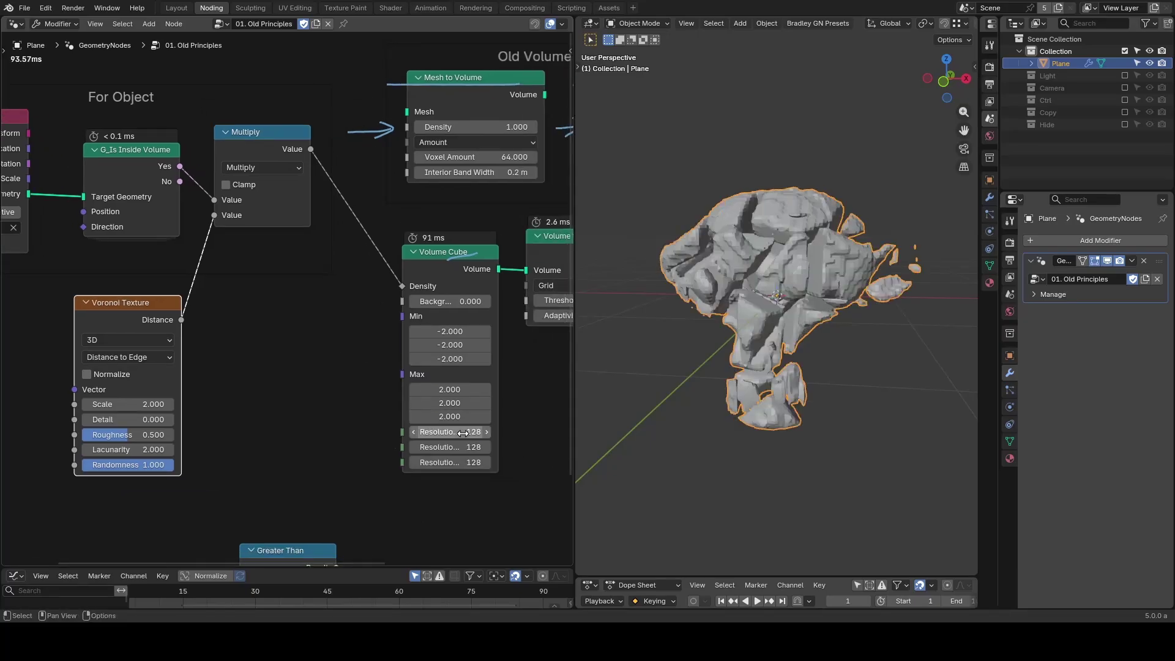
Step: Insert the Greater Than node into the link between Multiply and the Volume Cube's Density
{"action": "scroll", "coordinate": [397, 428], "scroll_direction": "down", "scroll_amount": 1}
{"action": "left_click_drag", "start_coordinate": [296, 502], "coordinate": [373, 262]}
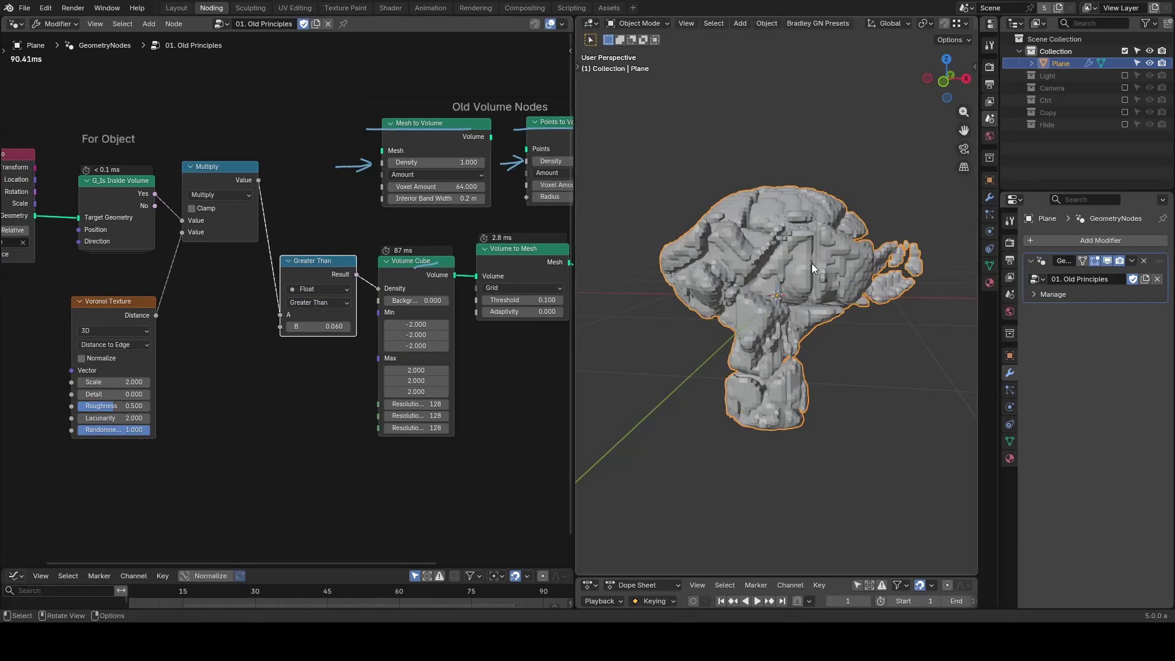
{"action": "middle_click_drag", "start_coordinate": [811, 263], "coordinate": [823, 263]}
Step: Insert the G_Smooth Position node between Volume to Mesh and Group Output and set its Iterations to 5
{"action": "middle_click_drag", "start_coordinate": [497, 303], "coordinate": [241, 273]}
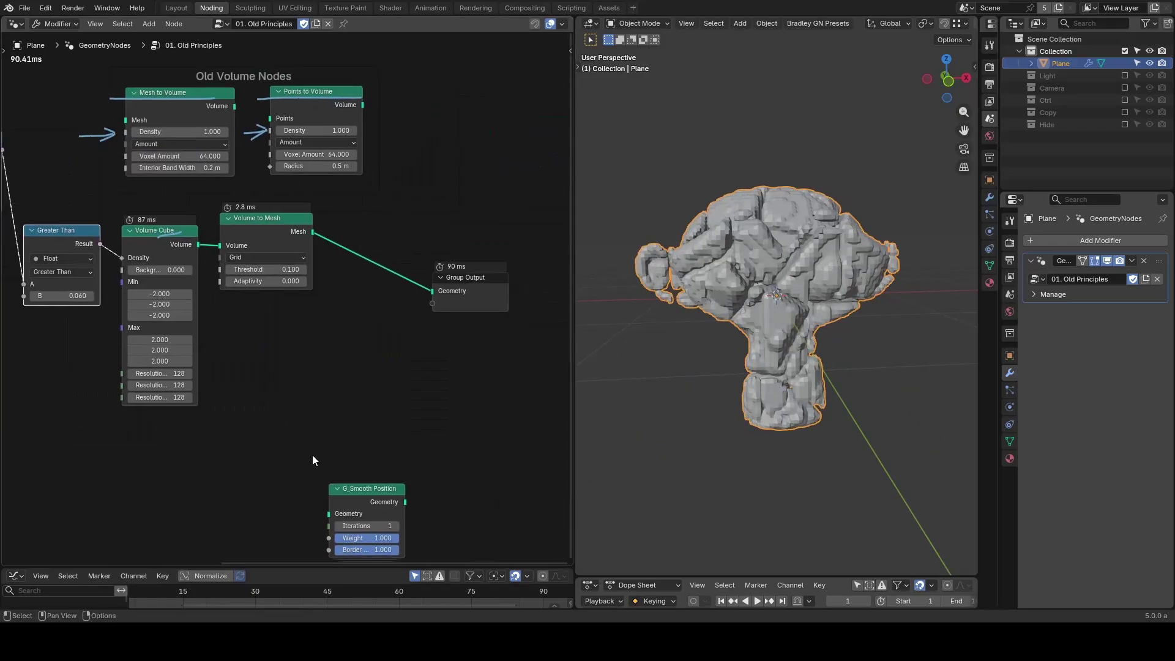
{"action": "left_click_drag", "start_coordinate": [368, 487], "coordinate": [377, 238]}
{"action": "left_click", "coordinate": [379, 271]}
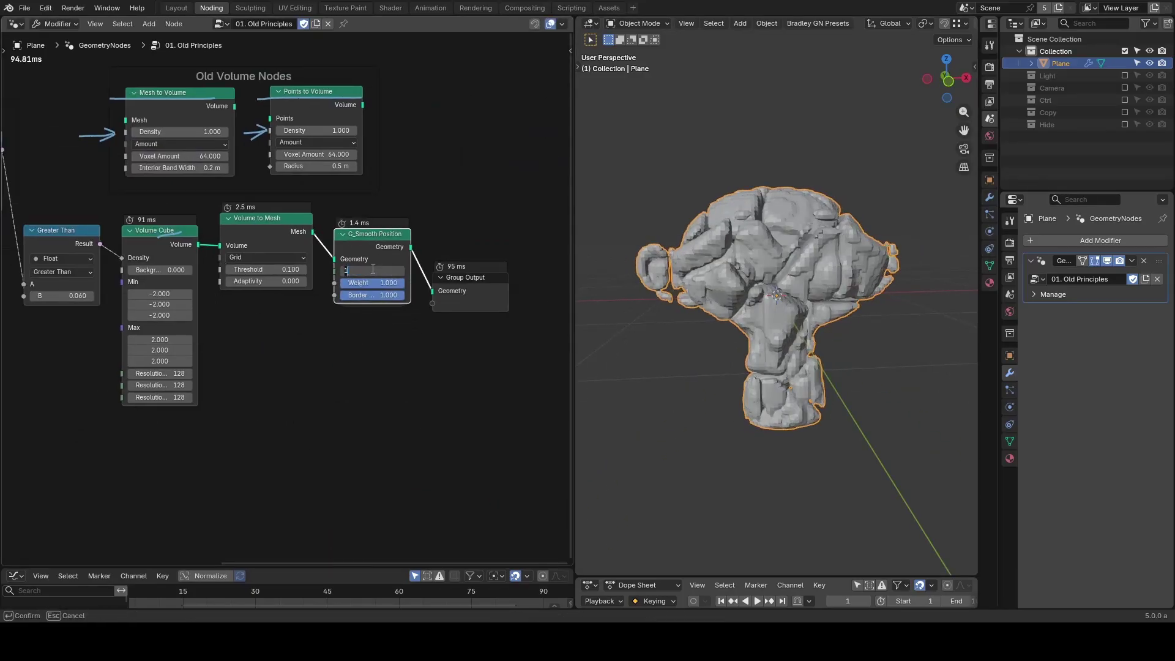
{"action": "type", "text": "10"}
{"action": "key", "text": "Return"}
{"action": "left_click", "coordinate": [388, 271]}
{"action": "type", "text": "5"}
{"action": "key", "text": "Return"}
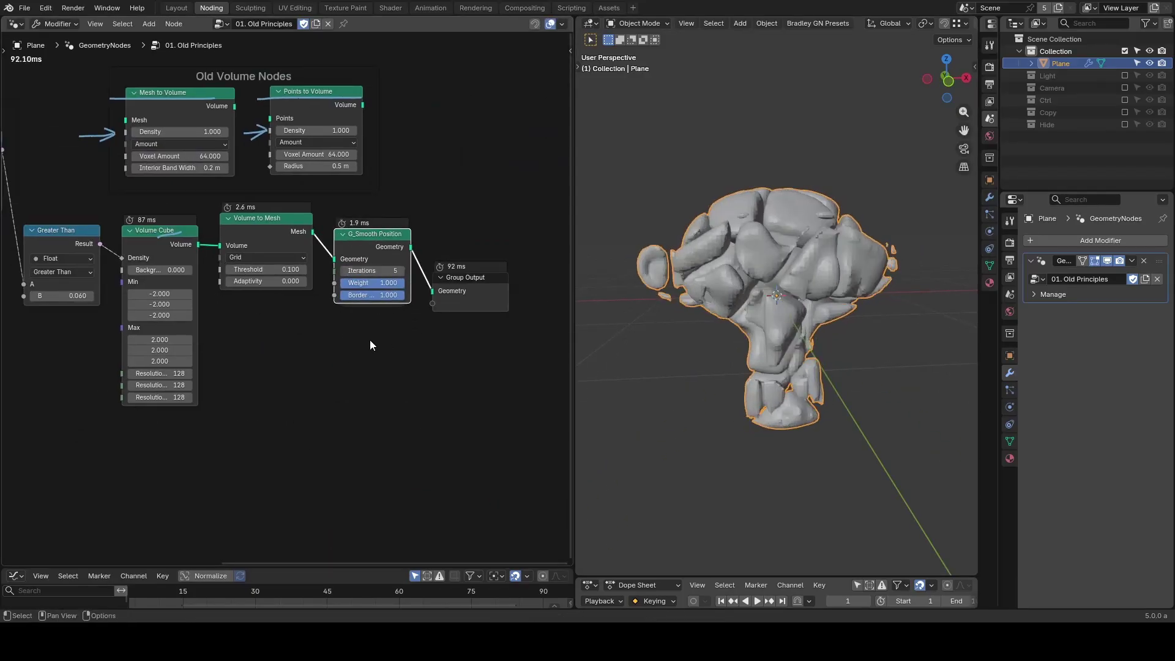
{"action": "middle_click_drag", "start_coordinate": [369, 340], "coordinate": [448, 344]}
{"action": "mouse_move", "coordinate": [771, 344]}
{"action": "middle_mouse_down"}
{"action": "mouse_move", "coordinate": [750, 343]}
{"action": "mouse_move", "coordinate": [761, 344]}
{"action": "middle_mouse_up"}
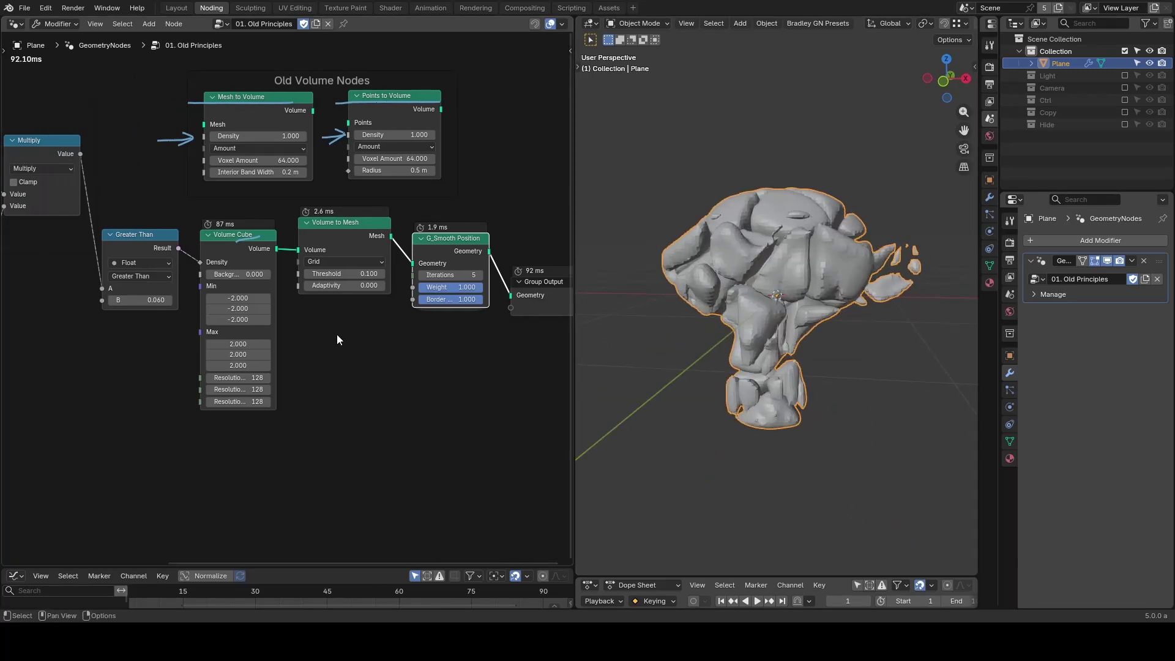
Step: Move the Old Volume Nodes frame up away from the node chain and erase the remaining annotations
{"action": "middle_click_drag", "start_coordinate": [337, 334], "coordinate": [430, 333]}
{"action": "scroll", "coordinate": [430, 328], "scroll_direction": "down", "scroll_amount": 2}
{"action": "right_click_drag", "start_coordinate": [334, 241], "coordinate": [310, 240]}
{"action": "scroll", "coordinate": [287, 287], "scroll_direction": "down", "scroll_amount": 2}
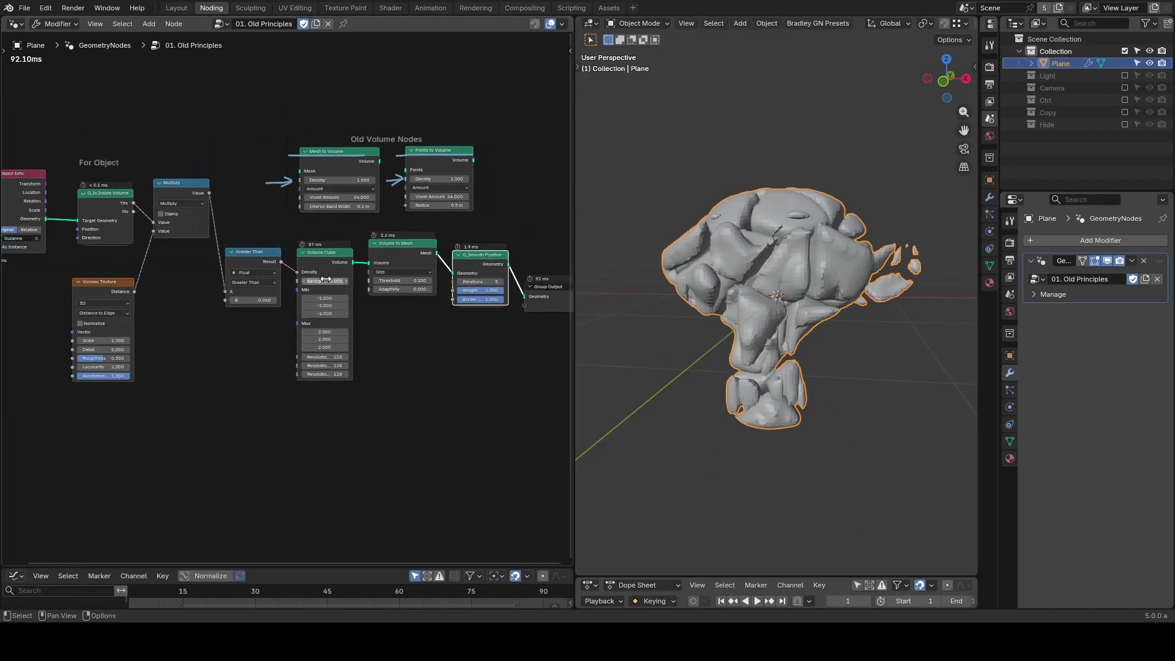
{"action": "left_click_drag", "start_coordinate": [362, 137], "coordinate": [424, 38]}
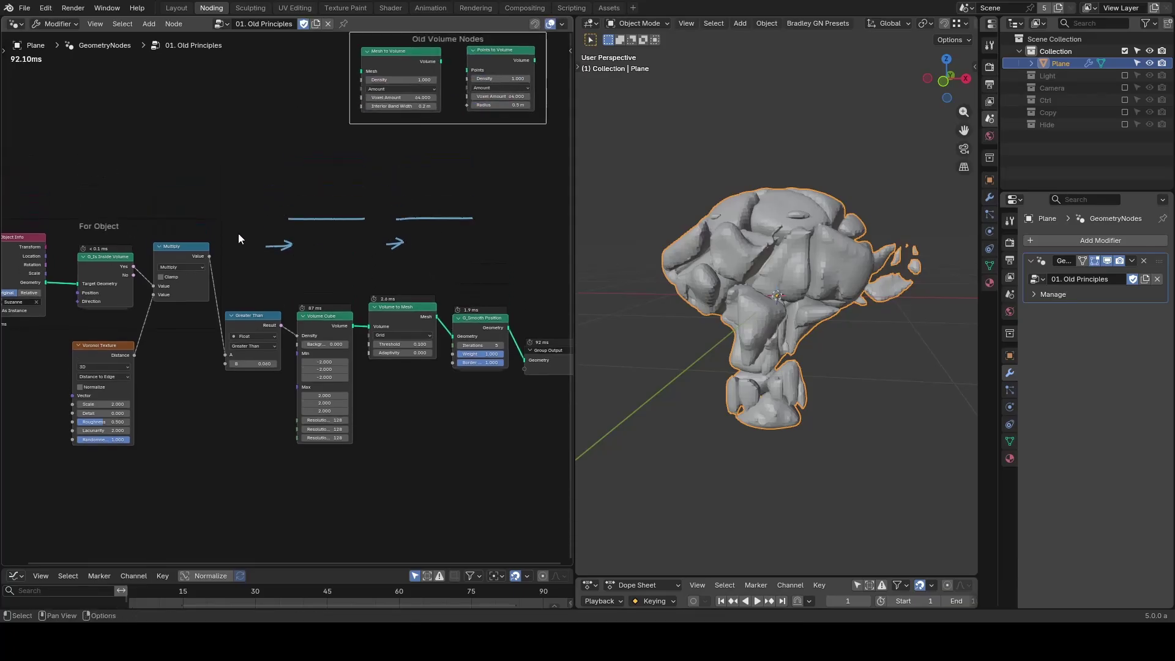
{"action": "right_click_drag", "start_coordinate": [257, 242], "coordinate": [480, 217]}
{"action": "scroll", "coordinate": [417, 335], "scroll_direction": "up", "scroll_amount": 5}
{"action": "middle_click_drag", "start_coordinate": [409, 402], "coordinate": [402, 332]}
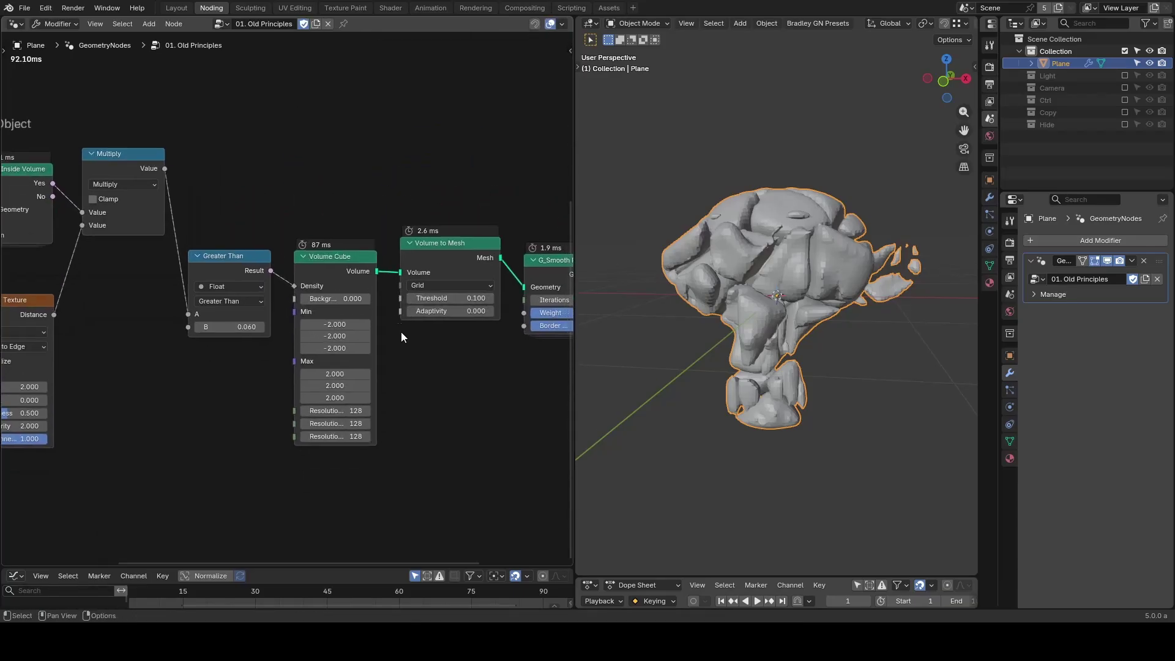
Step: Circle the Volume Cube's execution time with an annotation, and erase the annotation
{"action": "mouse_move", "coordinate": [288, 238]}
{"action": "left_mouse_down"}
{"action": "mouse_move", "coordinate": [366, 257]}
{"action": "mouse_move", "coordinate": [279, 219]}
{"action": "left_mouse_up"}
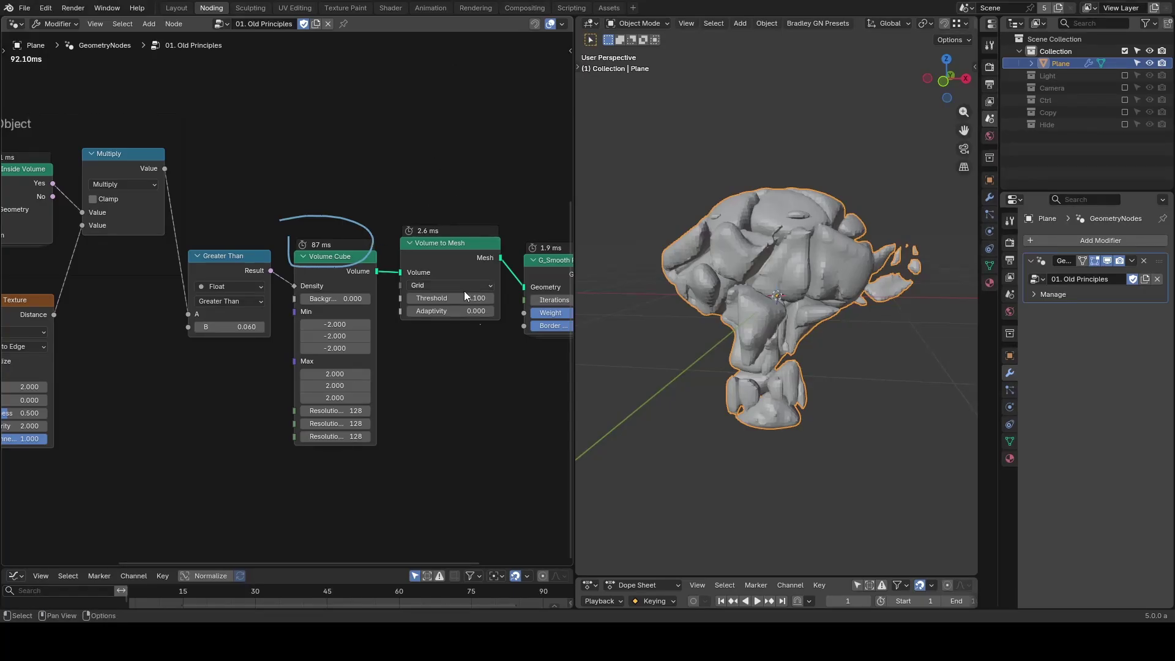
{"action": "scroll", "coordinate": [476, 361], "scroll_direction": "down", "scroll_amount": 3}
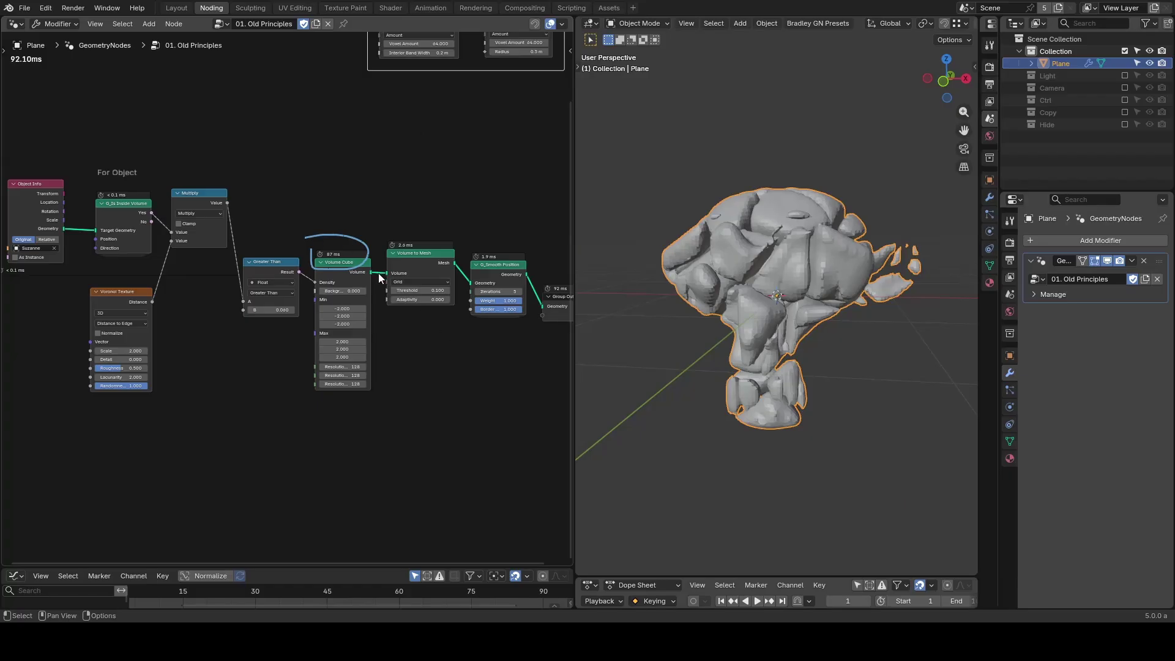
{"action": "right_click_drag", "start_coordinate": [378, 273], "coordinate": [275, 257]}
Step: Duplicate the Volume Cube node with its input link kept and place the copy directly below the original
{"action": "left_click", "coordinate": [346, 267]}
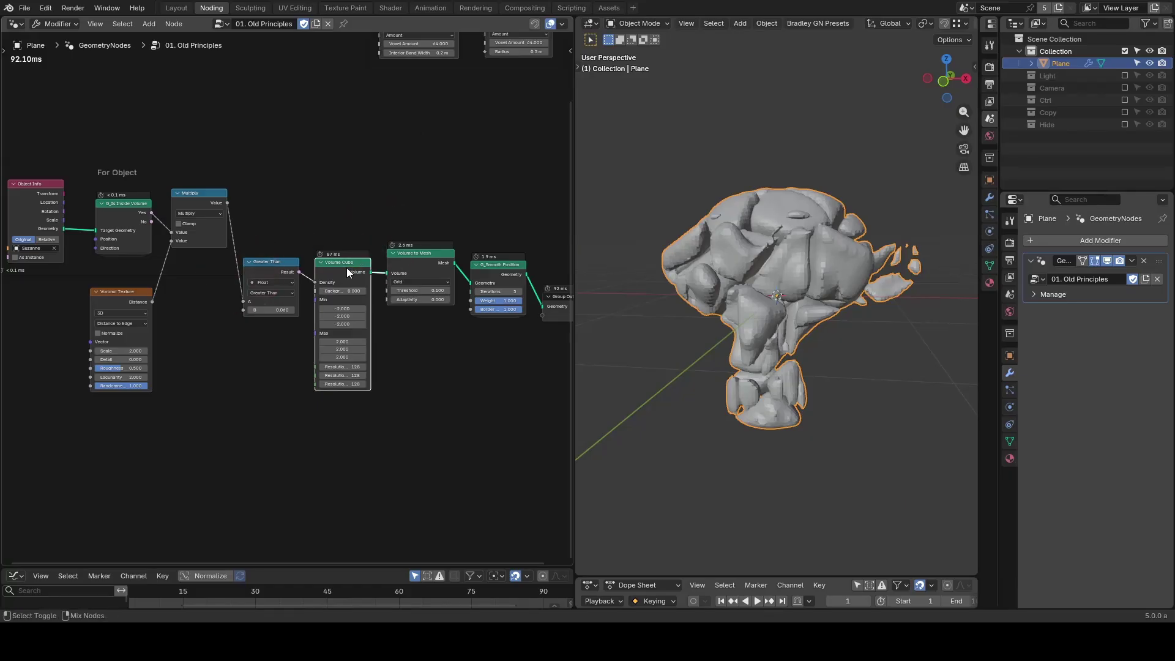
{"action": "key", "text": "ctrl+shift+d"}
{"action": "left_click", "coordinate": [389, 407]}
Step: Add a Get Named Grid node below the Volume to Mesh node
{"action": "middle_click_drag", "start_coordinate": [389, 407], "coordinate": [308, 346]}
{"action": "scroll", "coordinate": [308, 344], "scroll_direction": "up", "scroll_amount": 6}
{"action": "key", "text": "shift+a"}
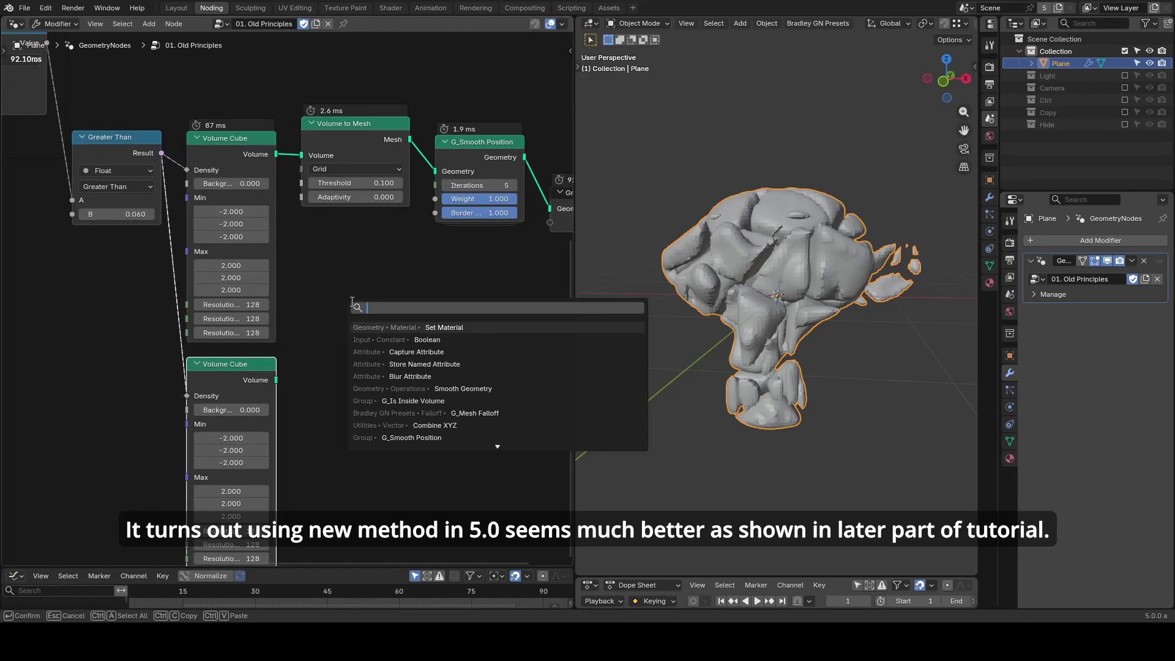
{"action": "type", "text": "get named"}
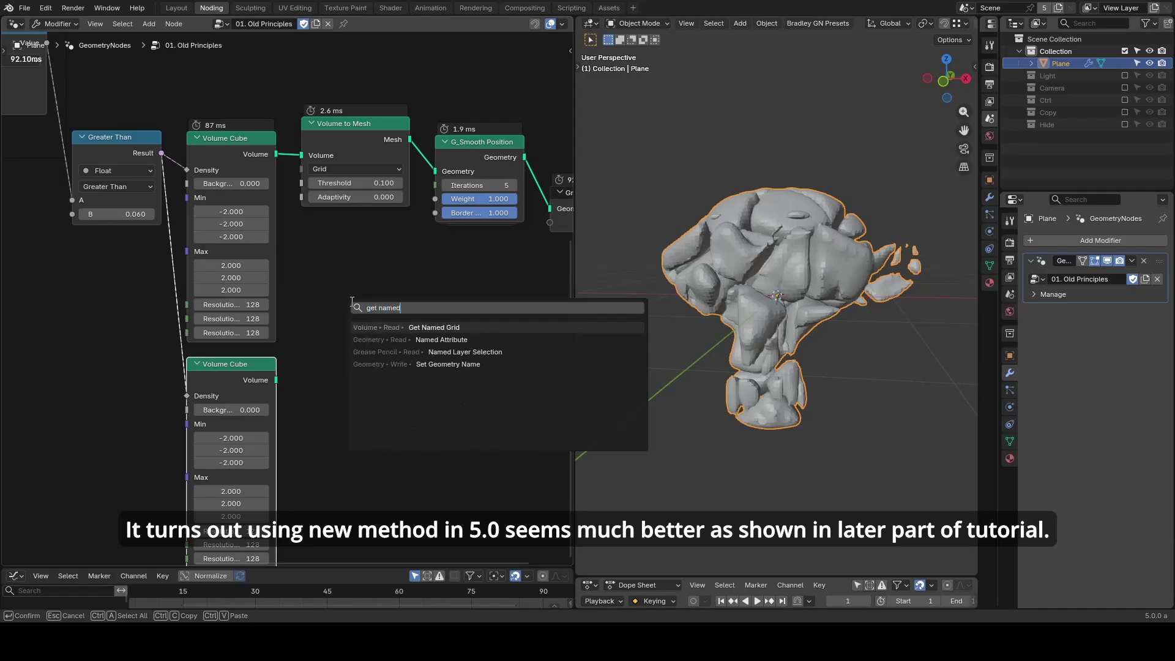
{"action": "key", "text": "Return"}
{"action": "left_click", "coordinate": [350, 285]}
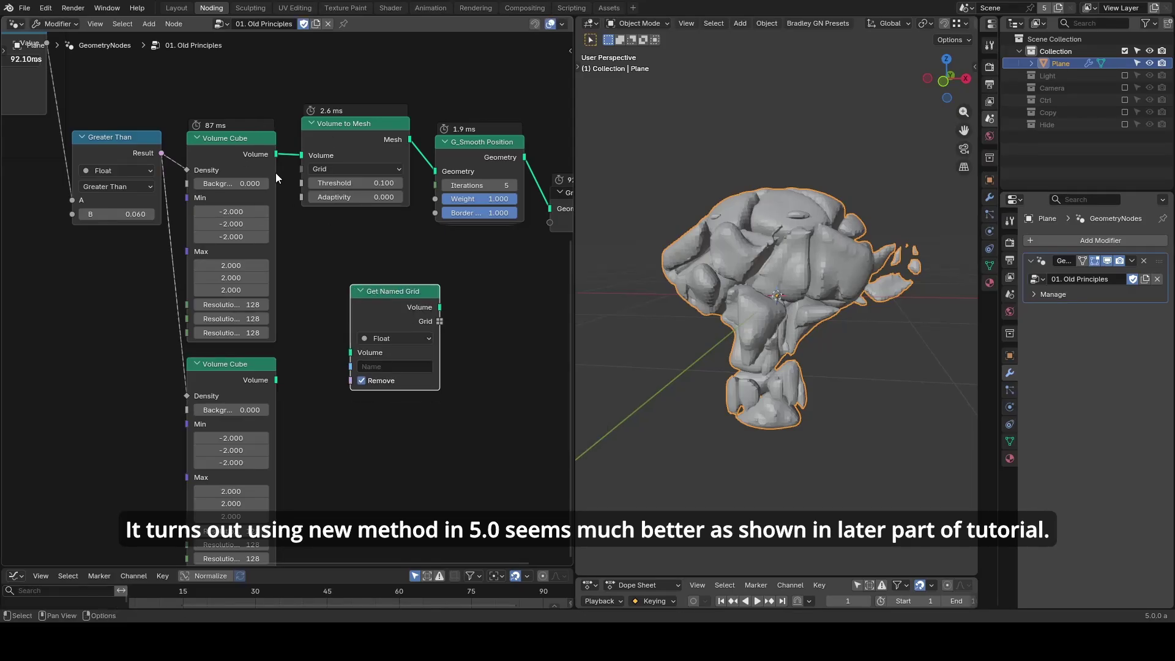
Step: Annotate the path from the Volume Cube into Get Named Grid and out of its Grid output, and underline the duplicate Volume Cube
{"action": "mouse_move", "coordinate": [279, 172]}
{"action": "left_mouse_down"}
{"action": "mouse_move", "coordinate": [305, 263]}
{"action": "mouse_move", "coordinate": [346, 331]}
{"action": "left_mouse_up"}
{"action": "mouse_move", "coordinate": [441, 322]}
{"action": "left_mouse_down"}
{"action": "mouse_move", "coordinate": [511, 366]}
{"action": "mouse_move", "coordinate": [496, 376]}
{"action": "left_mouse_up"}
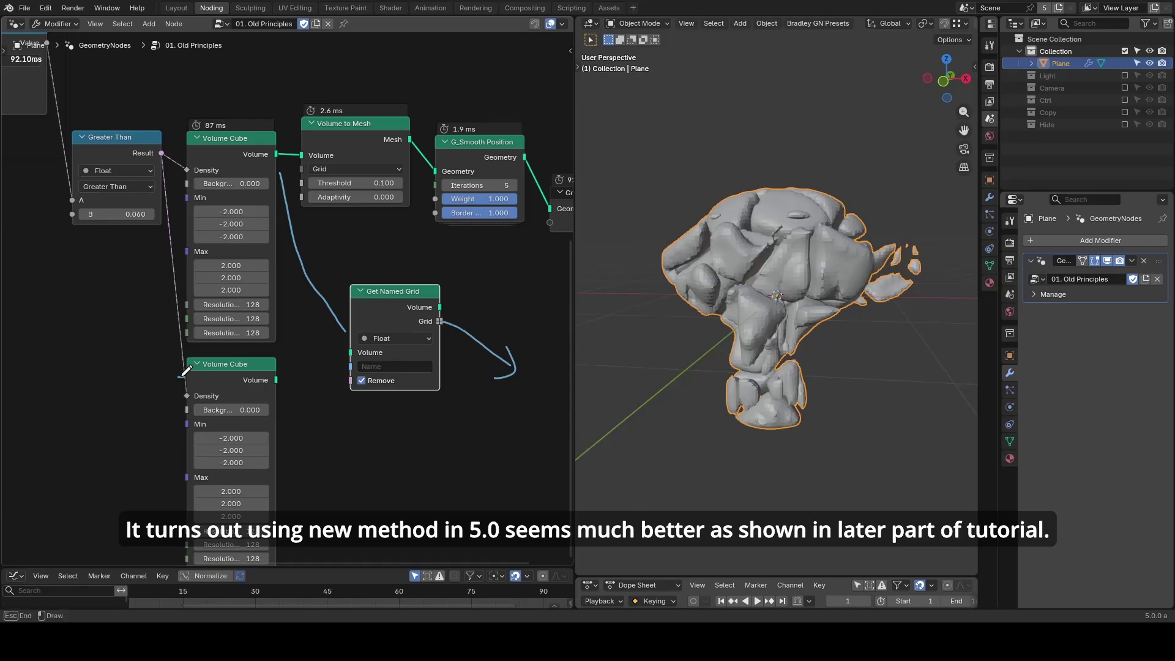
{"action": "left_click_drag", "start_coordinate": [178, 376], "coordinate": [297, 380]}
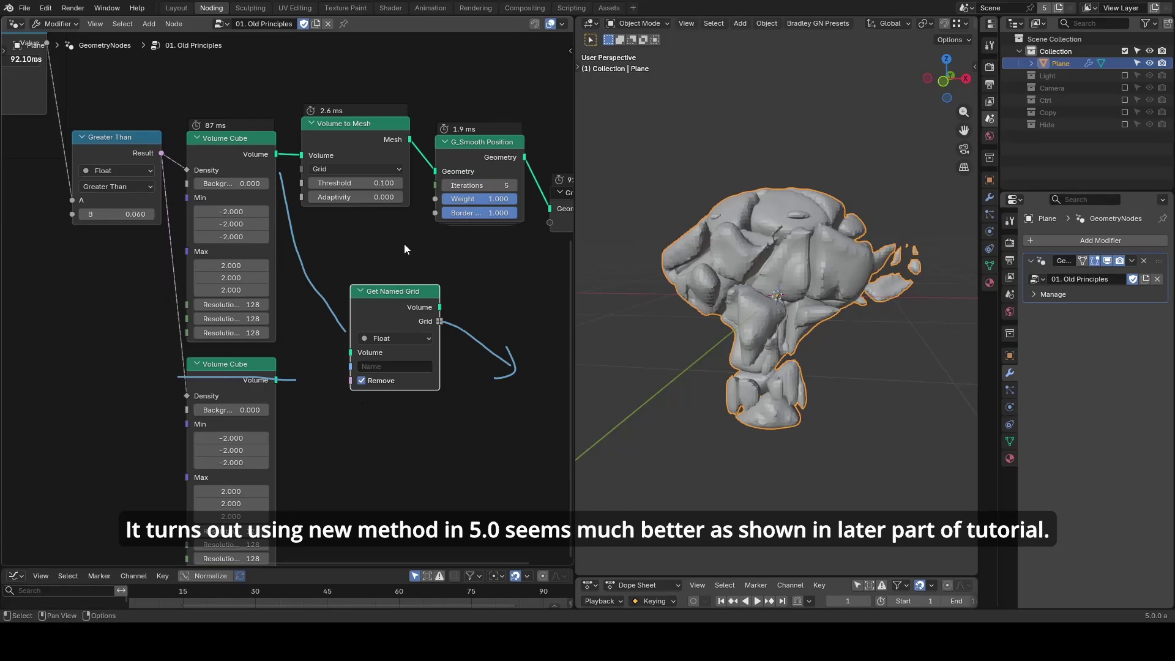
Step: Switch the modifier to the 02. New node group and pin it in the node editor
{"action": "left_click", "coordinate": [230, 23]}
{"action": "left_click", "coordinate": [257, 52]}
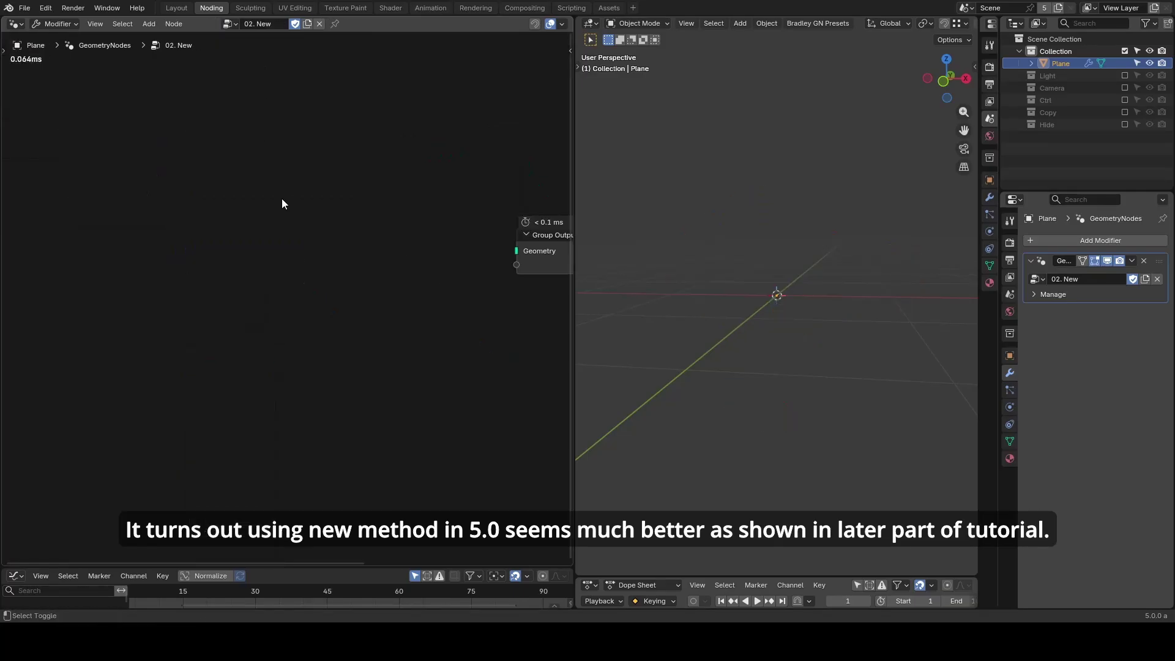
{"action": "left_click", "coordinate": [335, 24]}
Step: Add an Object Info node for Suzanne by temporarily enabling the Hide collection, and exclude that collection again
{"action": "left_click", "coordinate": [1125, 124]}
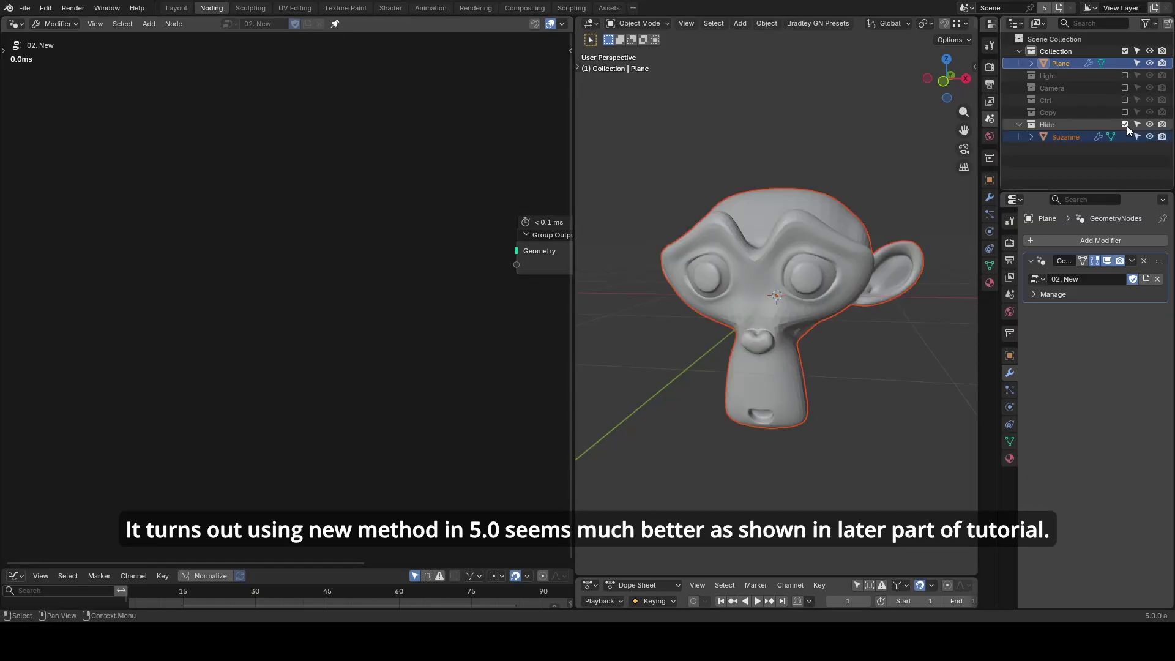
{"action": "left_click", "coordinate": [1074, 137]}
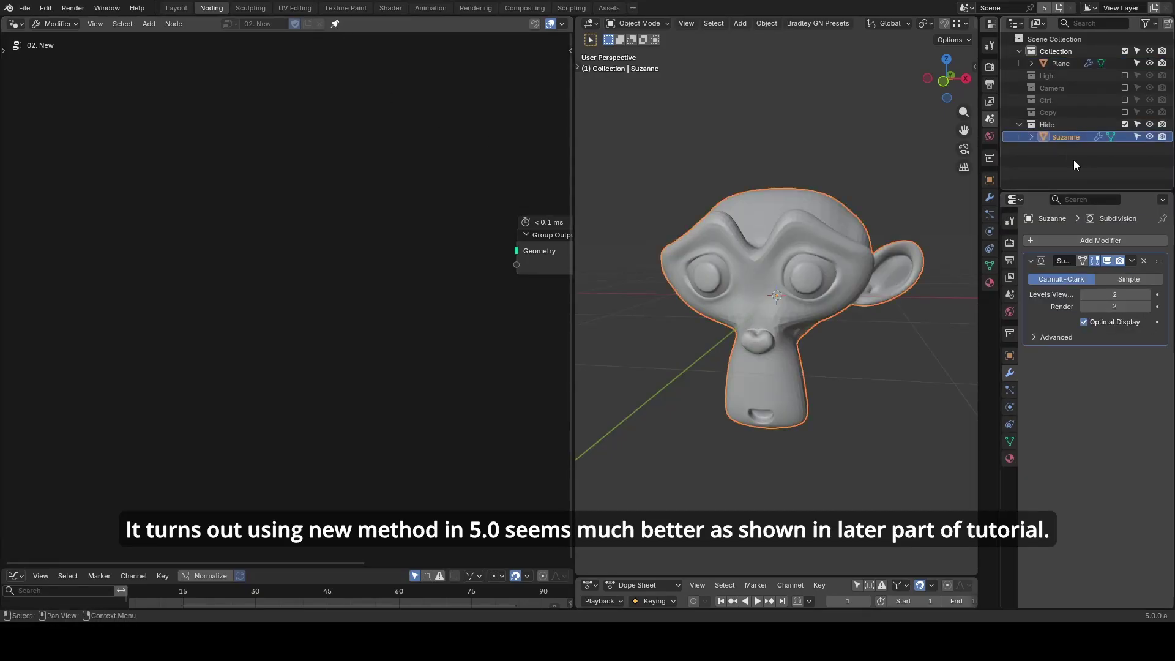
{"action": "left_click_drag", "start_coordinate": [1068, 139], "coordinate": [221, 225]}
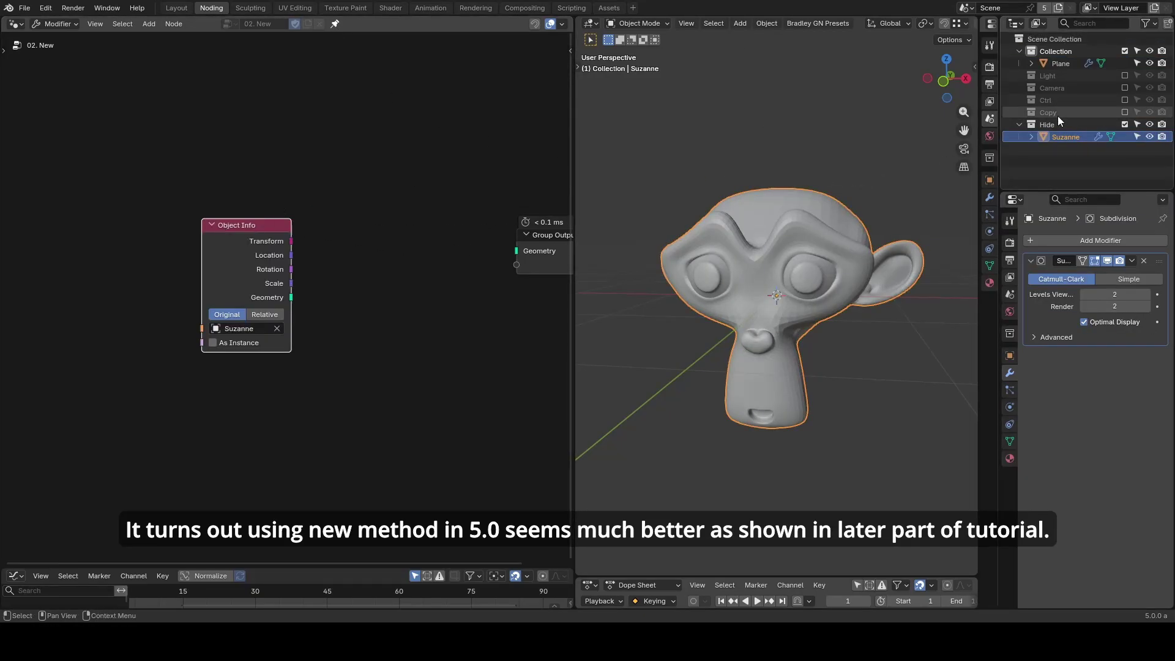
{"action": "left_click", "coordinate": [1125, 125]}
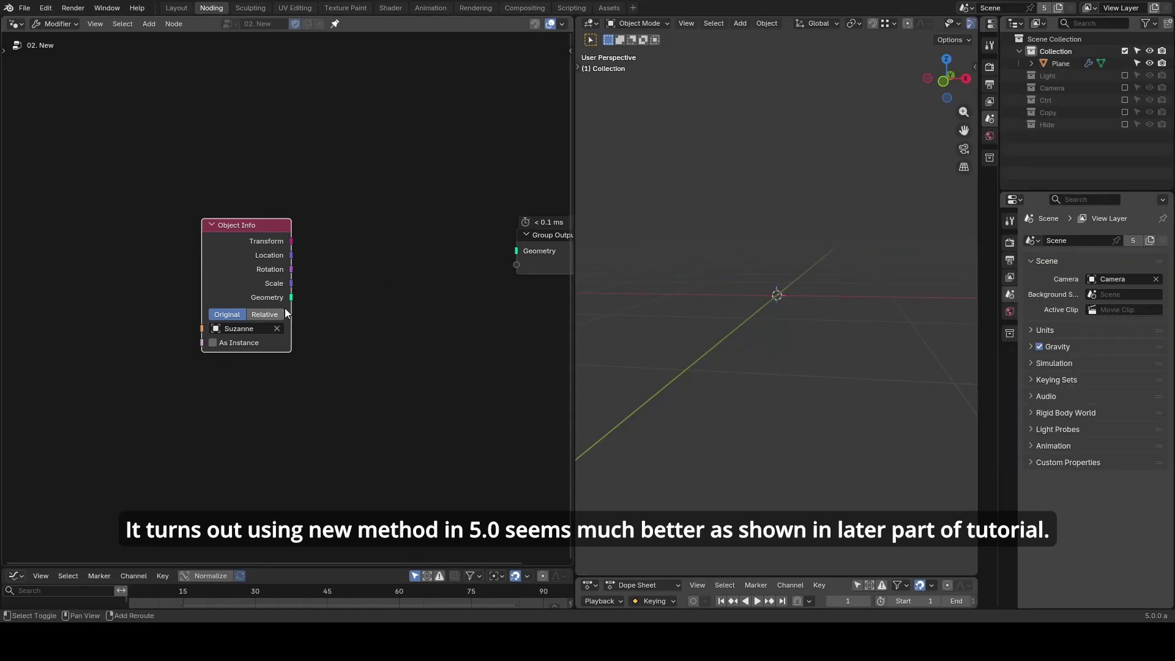
Step: Insert a Mesh to Density Grid node after the Object Info's Geometry and preview its Density Grid with a Viewer
{"action": "left_click_drag", "start_coordinate": [291, 298], "coordinate": [517, 251]}
{"action": "key", "text": "shift+a"}
{"action": "type", "text": "mesh to density"}
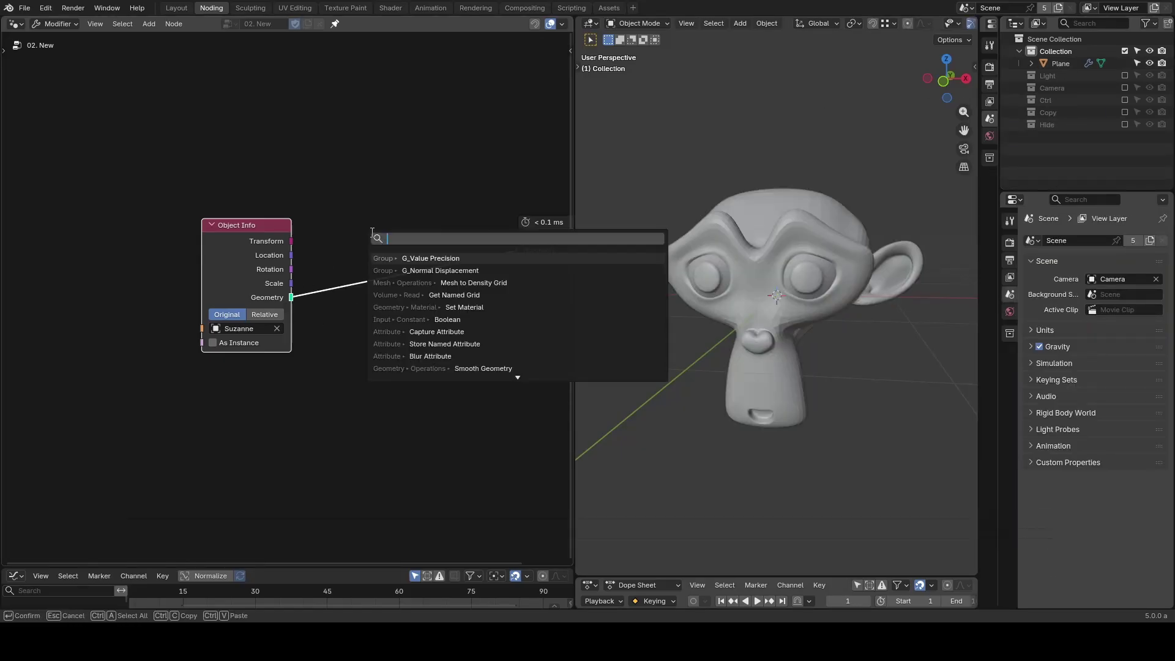
{"action": "key", "text": "Return"}
{"action": "left_click", "coordinate": [333, 257]}
{"action": "left_click", "coordinate": [332, 257], "text": "ctrl+shift"}
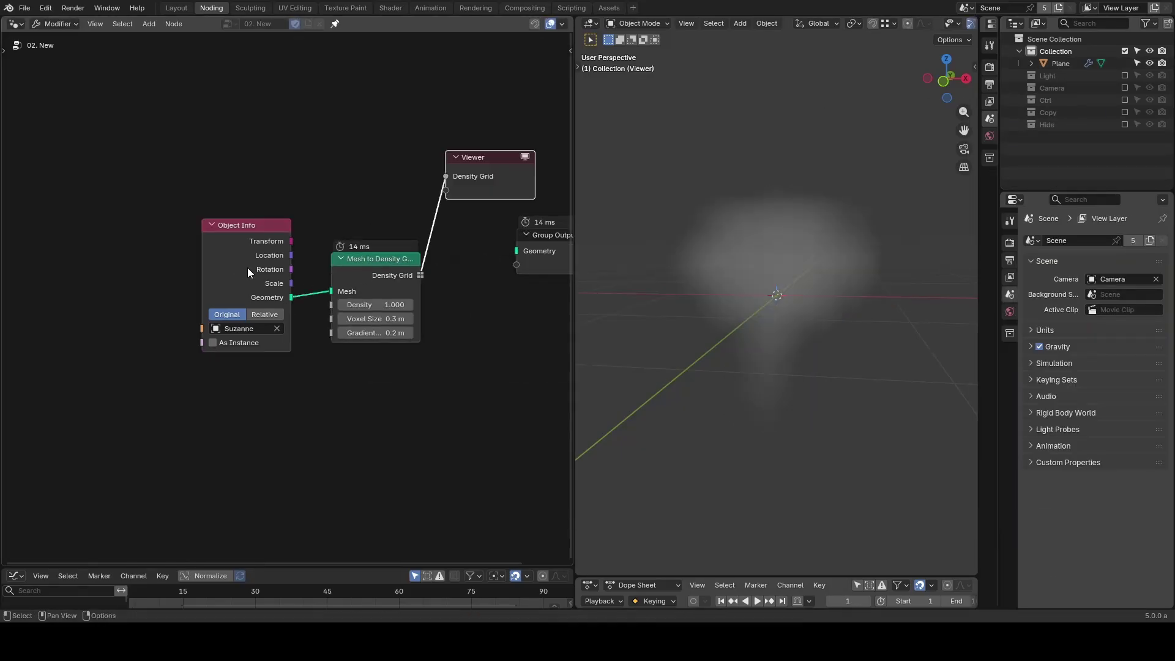
Step: Set the Mesh to Density Grid node's density to 15 and circle Suzanne's ear area in the volume preview
{"action": "left_click_drag", "start_coordinate": [247, 267], "coordinate": [102, 256]}
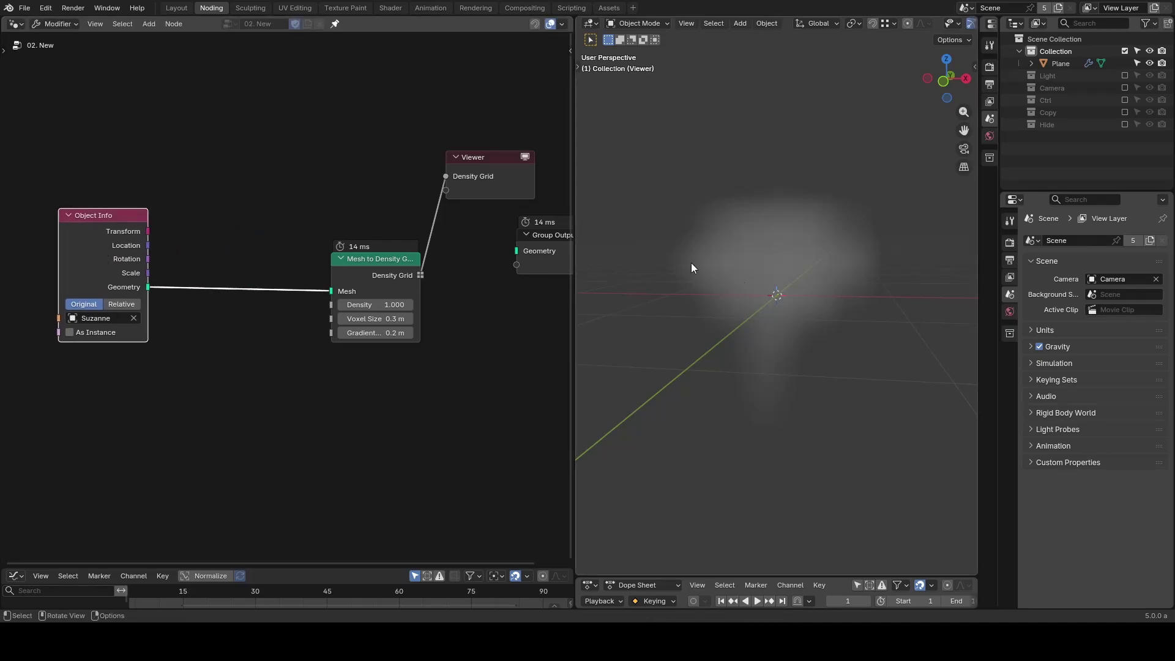
{"action": "left_click", "coordinate": [374, 304]}
{"action": "type", "text": "15"}
{"action": "key", "text": "Return"}
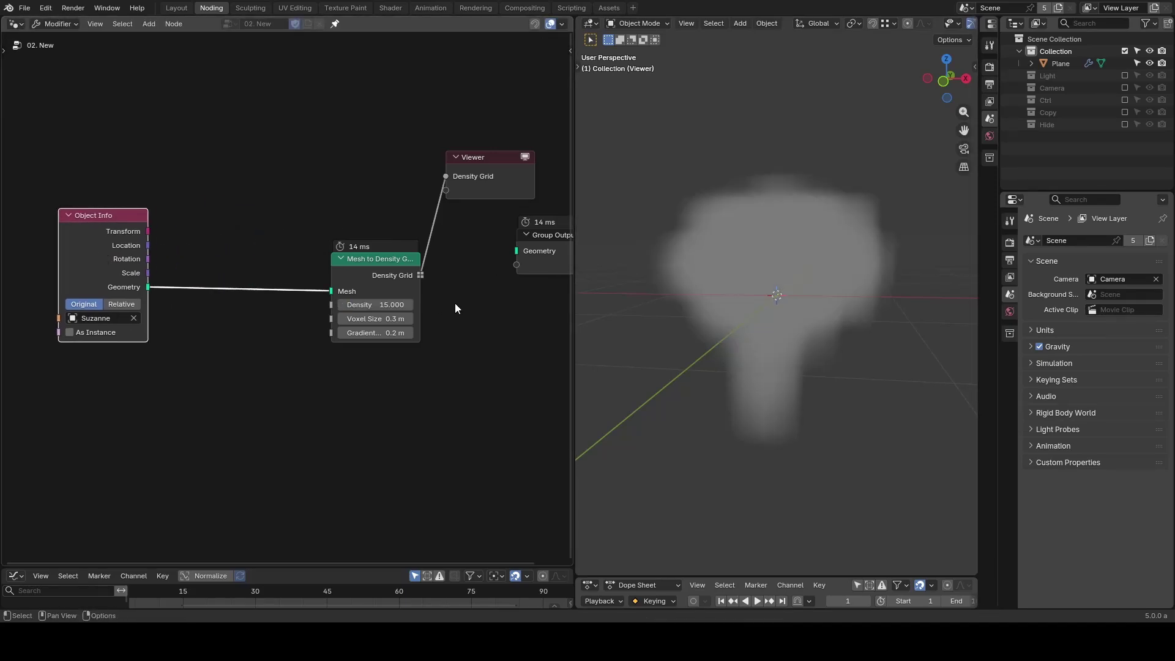
{"action": "mouse_move", "coordinate": [838, 281]}
{"action": "middle_mouse_down"}
{"action": "mouse_move", "coordinate": [824, 271]}
{"action": "mouse_move", "coordinate": [876, 255]}
{"action": "middle_mouse_up"}
{"action": "mouse_move", "coordinate": [881, 234]}
{"action": "left_mouse_down"}
{"action": "mouse_move", "coordinate": [887, 291]}
{"action": "mouse_move", "coordinate": [888, 238]}
{"action": "left_mouse_up"}
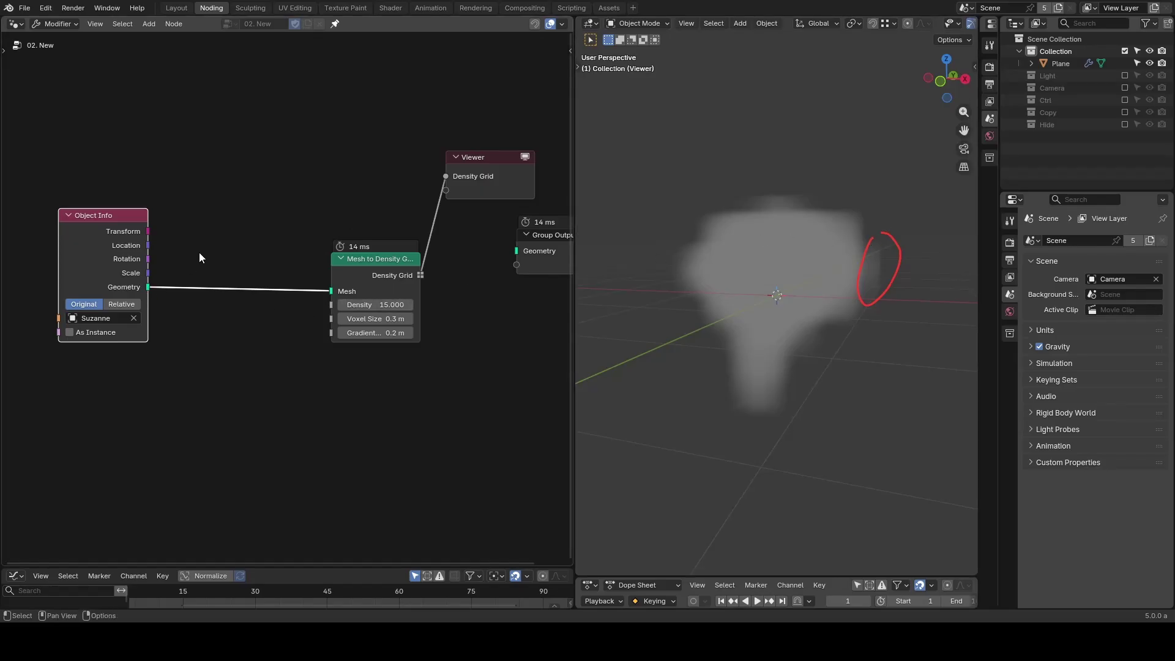
Step: Insert the G_Normal Displacement group between the Object Info and Mesh to Density Grid nodes
{"action": "key", "text": "shift+a"}
{"action": "type", "text": "normal dis"}
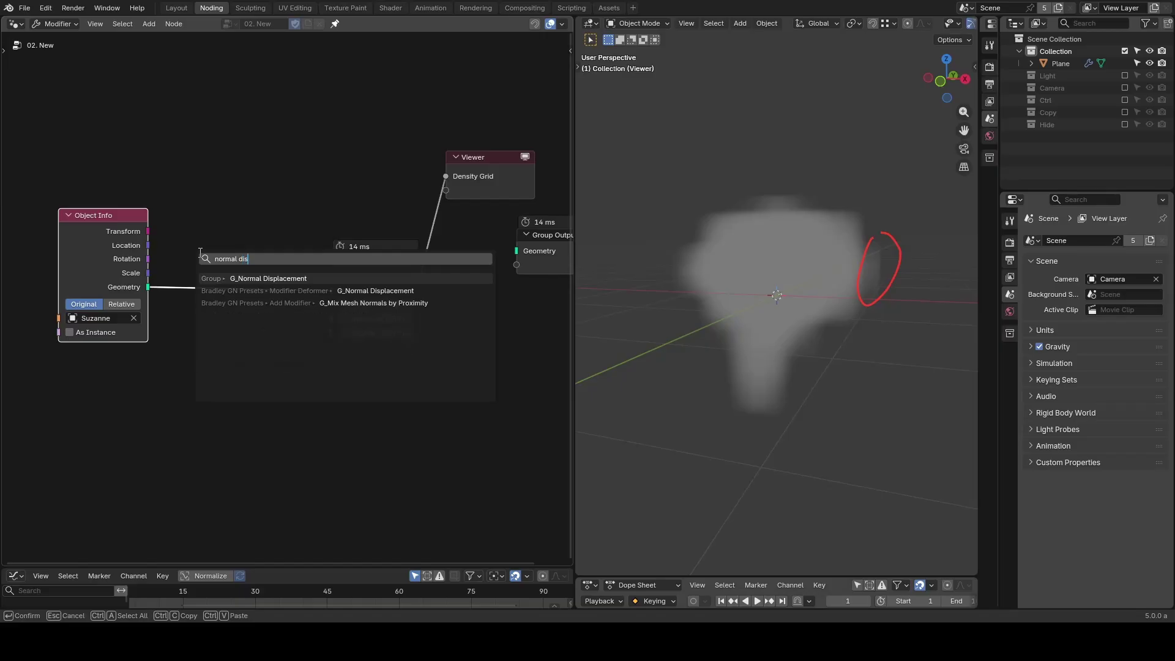
{"action": "key", "text": "Return"}
{"action": "left_click", "coordinate": [199, 252]}
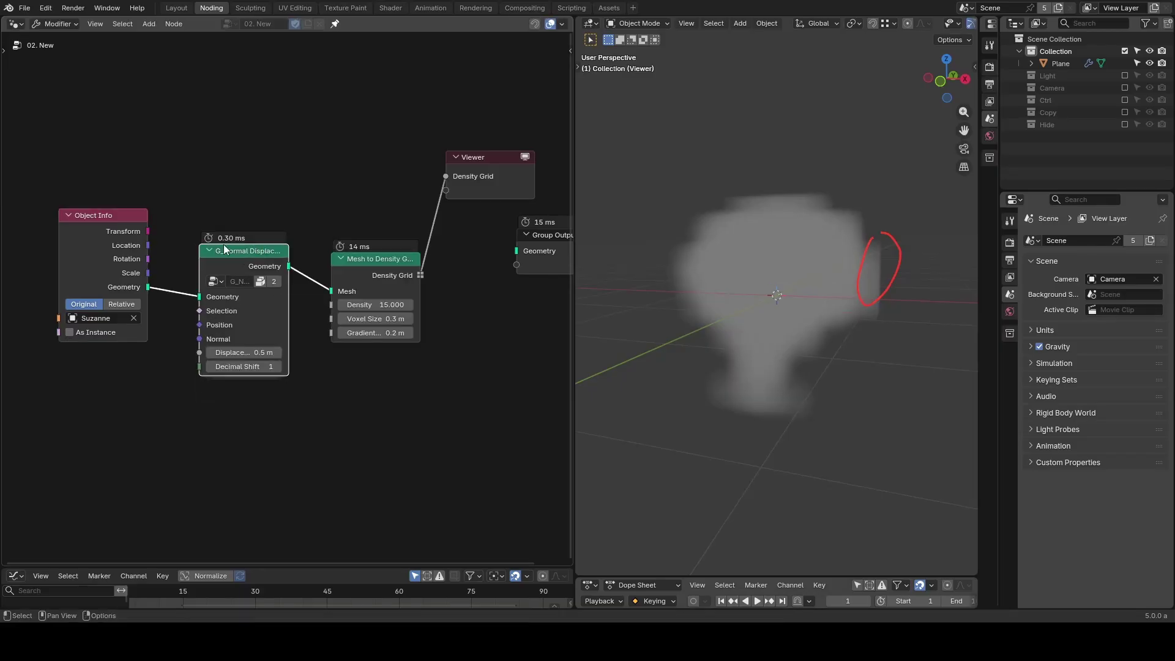
Step: Preview the G_Normal Displacement mesh with the node muted and unmuted, and set its displacement to 1 m
{"action": "left_click", "coordinate": [252, 258], "text": "ctrl+shift"}
{"action": "key", "text": "m"}
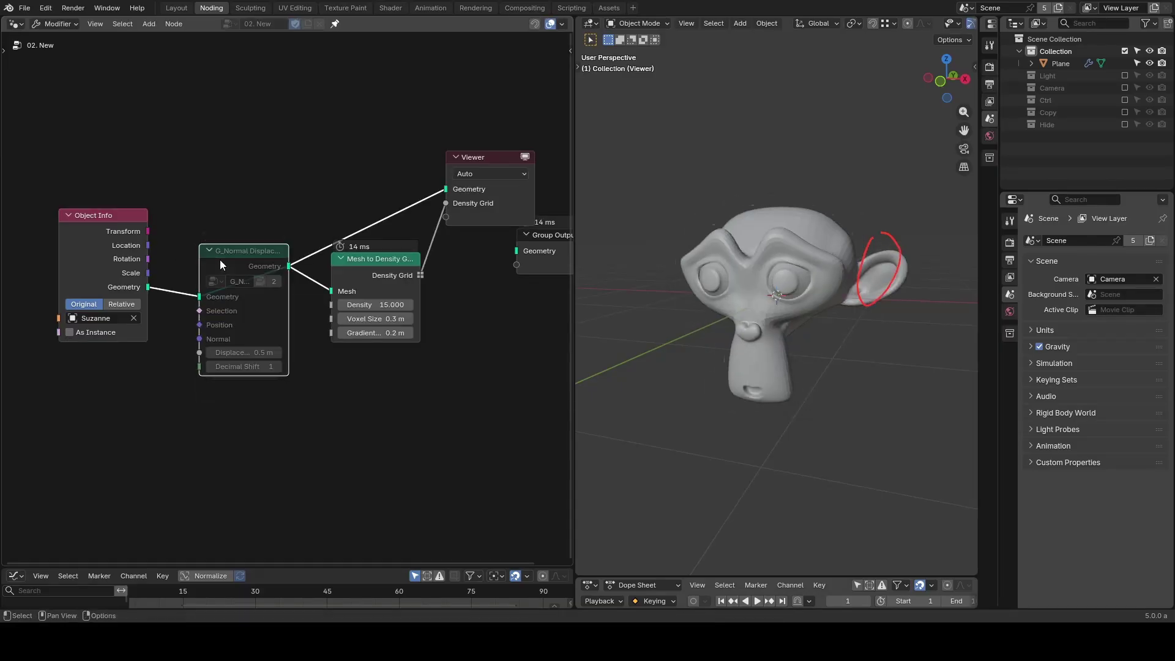
{"action": "key", "text": "m"}
{"action": "left_click_drag", "start_coordinate": [255, 353], "coordinate": [345, 392]}
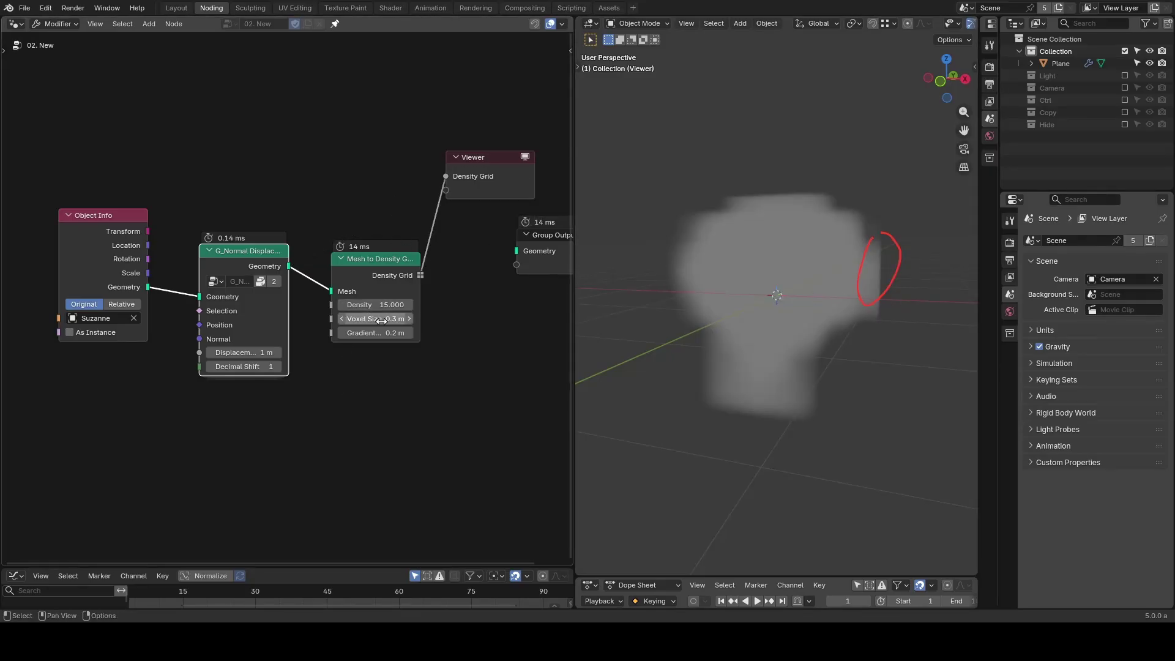
Step: Add a G_Value Precision group and connect its Value to the Mesh to Density Grid's Voxel Size
{"action": "key", "text": "shift+a"}
{"action": "type", "text": "val p"}
{"action": "key", "text": "Return"}
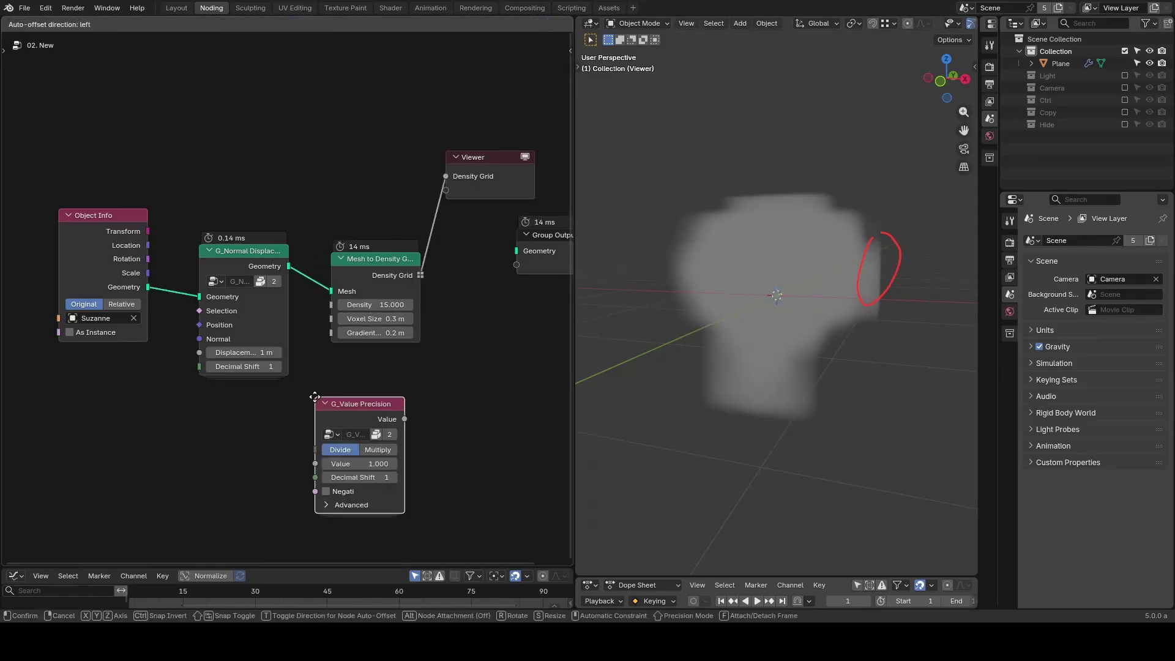
{"action": "left_click", "coordinate": [211, 397]}
{"action": "left_click_drag", "start_coordinate": [299, 417], "coordinate": [328, 325]}
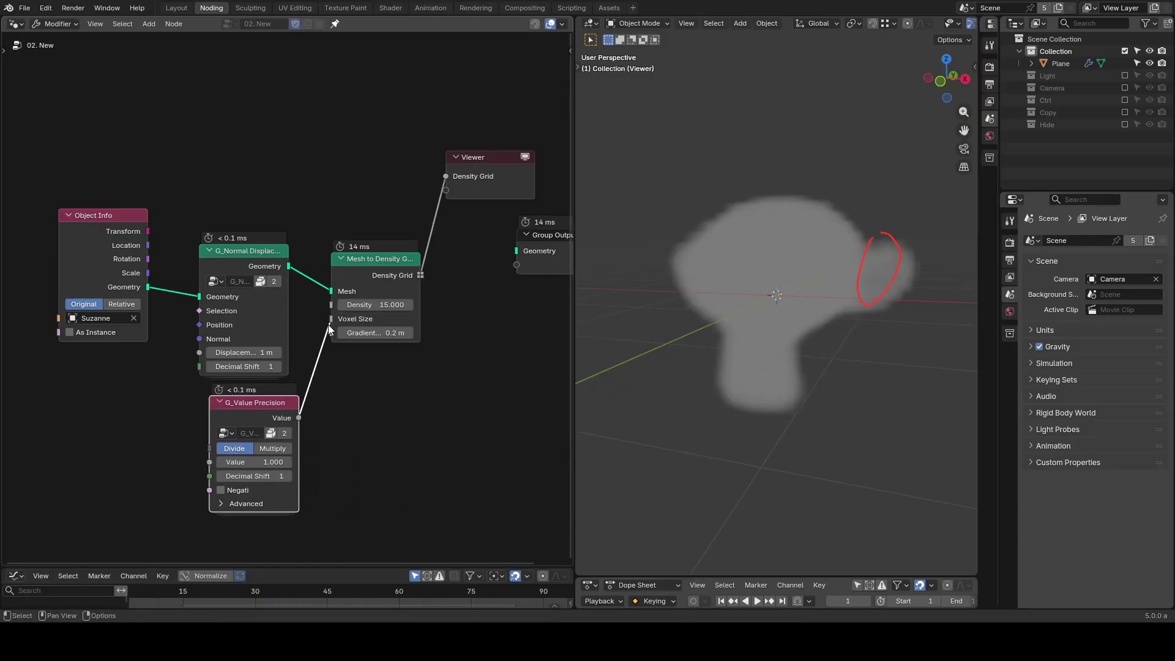
Step: Annotate "0.1" beside the G_Value Precision node and tuck that node closer beneath G_Normal Displacement
{"action": "key", "text": "d"}
{"action": "left_click_drag", "start_coordinate": [344, 421], "coordinate": [376, 440]}
{"action": "left_click", "coordinate": [347, 435]}
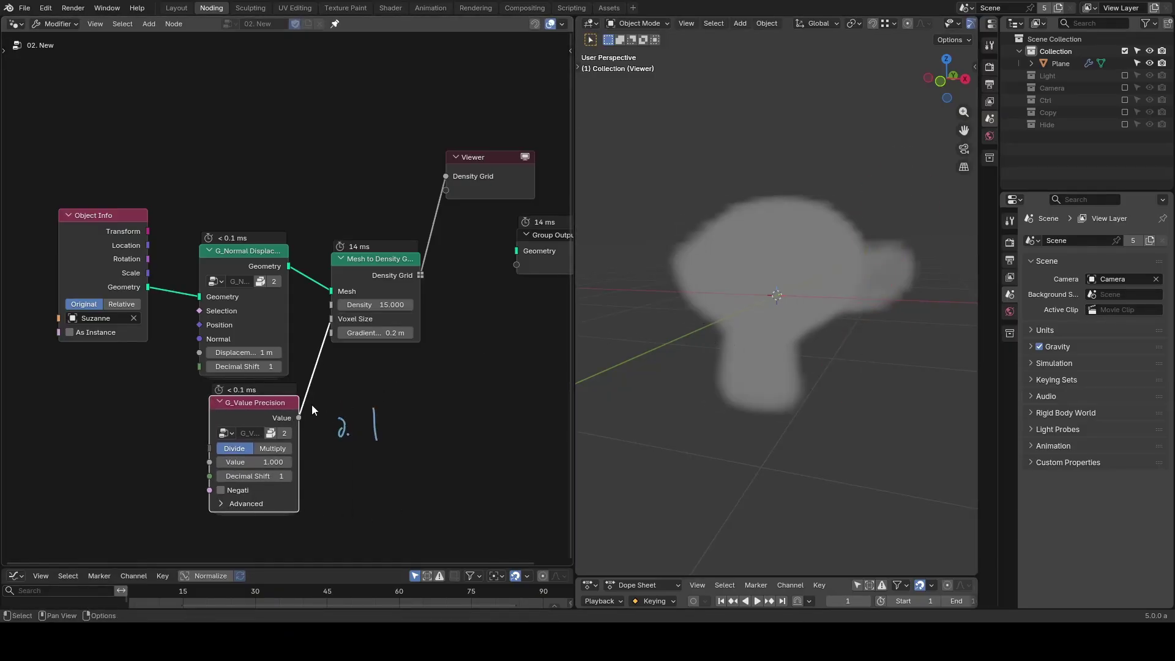
{"action": "left_click_drag", "start_coordinate": [272, 408], "coordinate": [251, 390]}
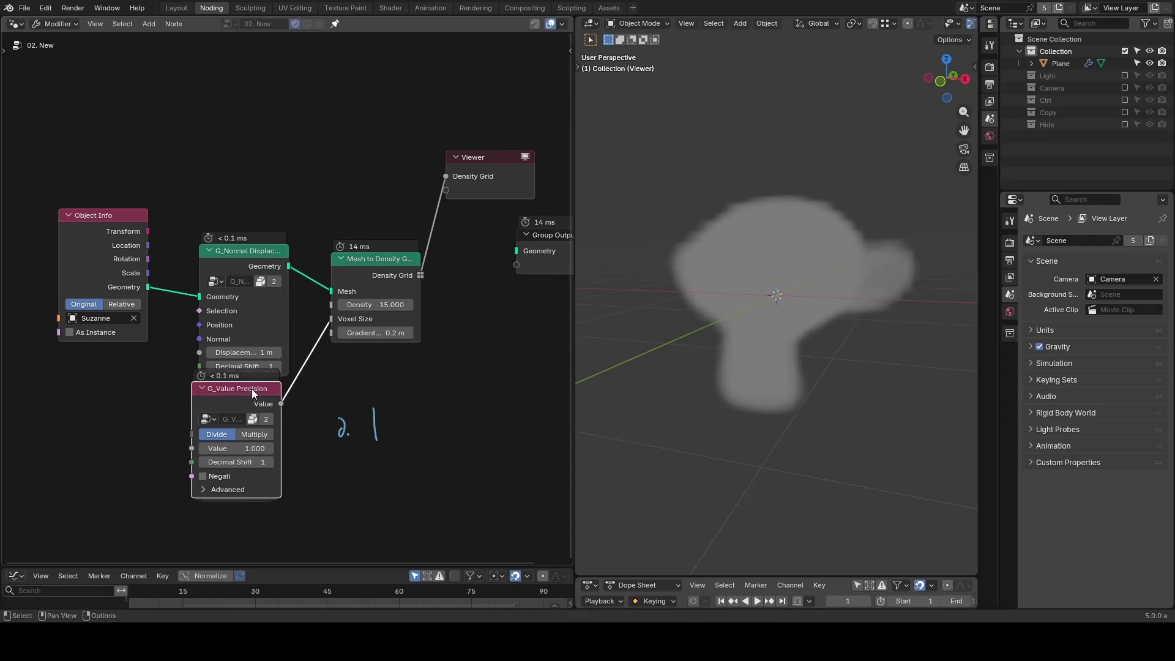
Step: Shift the Object Info, G_Normal Displacement, G_Value Precision and Mesh to Density Grid nodes horizontally away from the Group Output
{"action": "scroll", "coordinate": [395, 317], "scroll_direction": "down", "scroll_amount": 1}
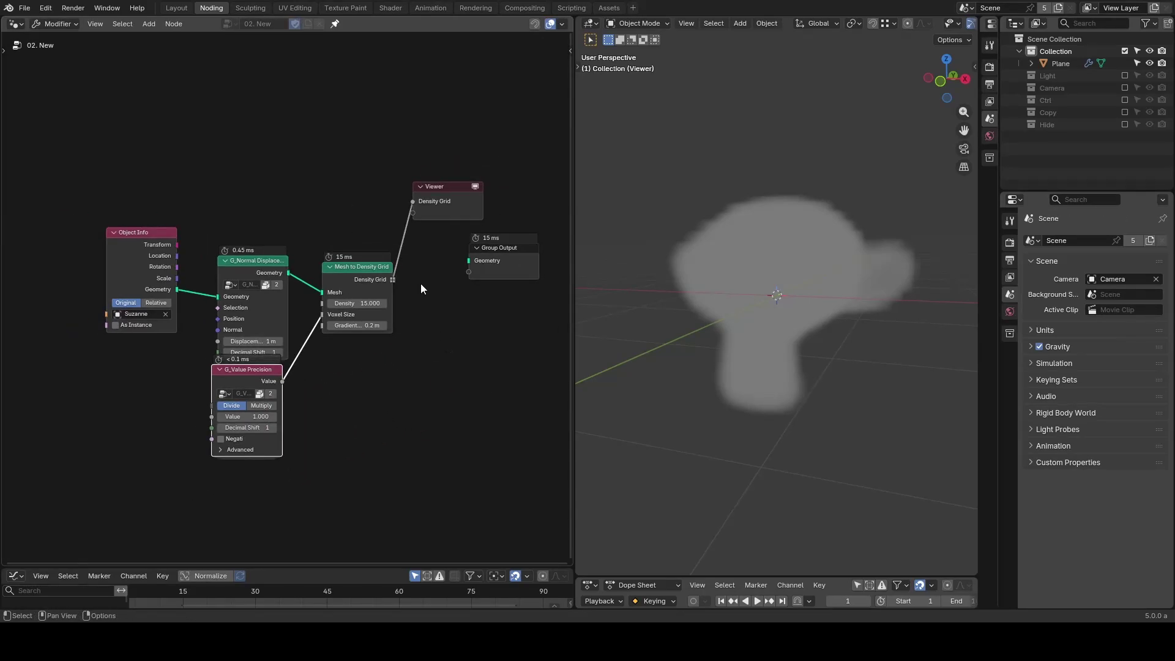
{"action": "left_click_drag", "start_coordinate": [364, 212], "coordinate": [79, 436]}
{"action": "key", "text": "g"}
{"action": "key", "text": "x"}
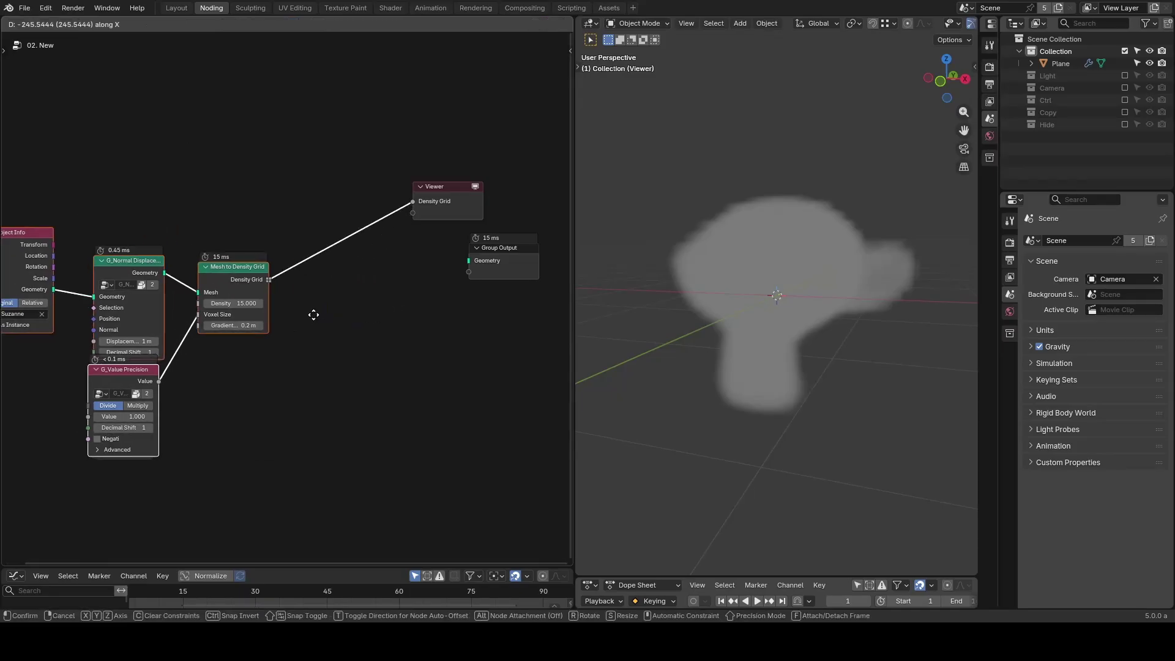
{"action": "left_click", "coordinate": [314, 315]}
{"action": "left_click", "coordinate": [348, 338]}
Step: Add a Voronoi Texture node below Mesh to Density Grid and set its feature output to Distance to Edge
{"action": "key", "text": "shift+a"}
{"action": "type", "text": "vorono"}
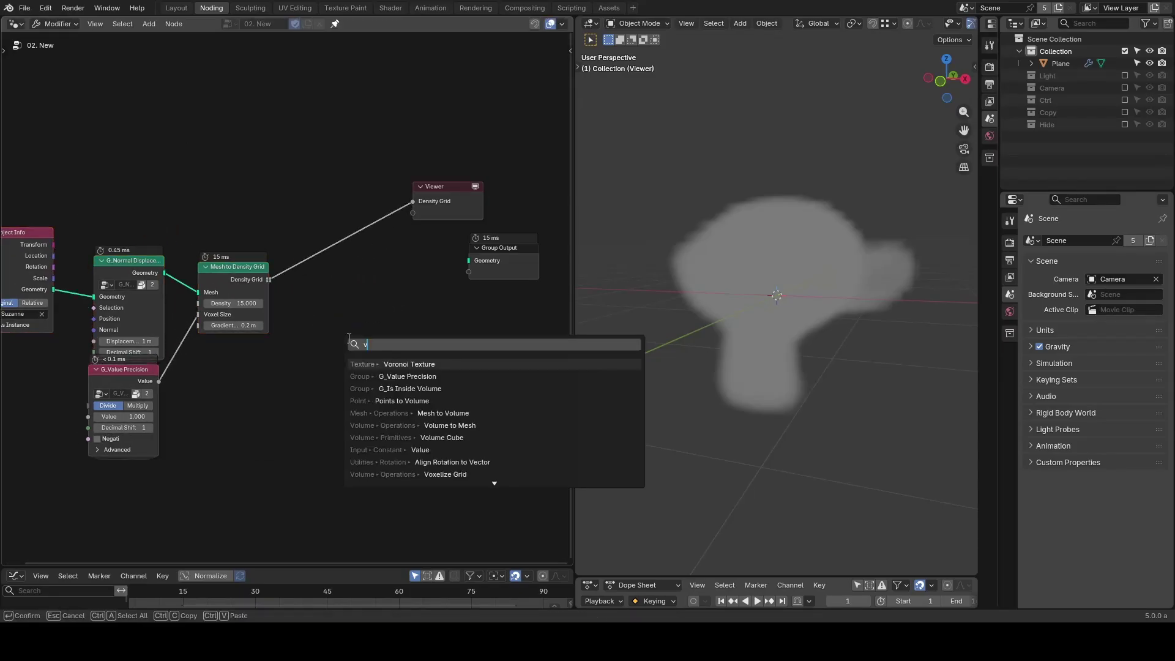
{"action": "key", "text": "Return"}
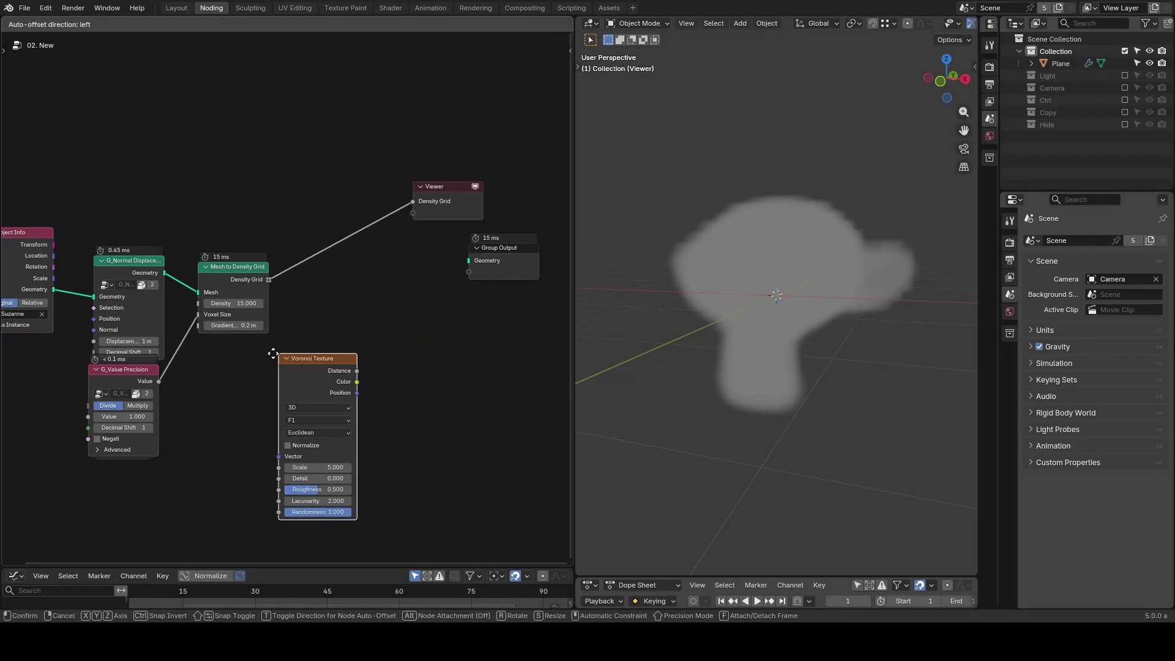
{"action": "left_click", "coordinate": [257, 355]}
{"action": "left_click", "coordinate": [303, 416]}
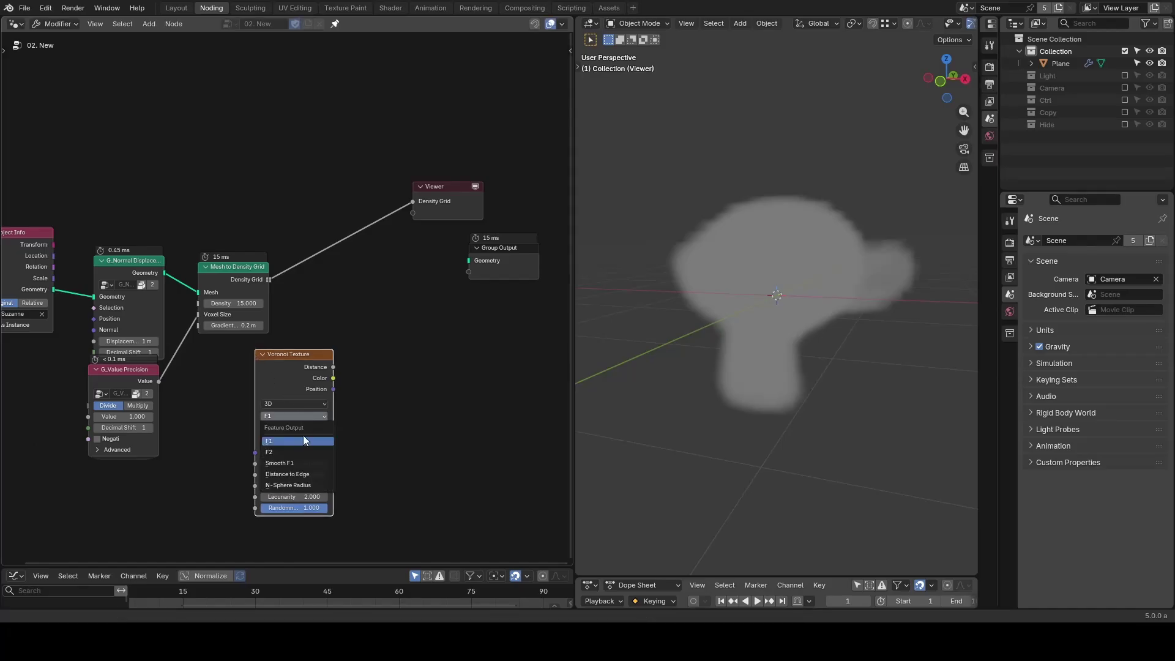
{"action": "left_click", "coordinate": [307, 472]}
{"action": "scroll", "coordinate": [377, 418], "scroll_direction": "up", "scroll_amount": 1}
{"action": "scroll", "coordinate": [377, 419], "scroll_direction": "up", "scroll_amount": 1}
{"action": "middle_click_drag", "start_coordinate": [377, 419], "coordinate": [373, 368]}
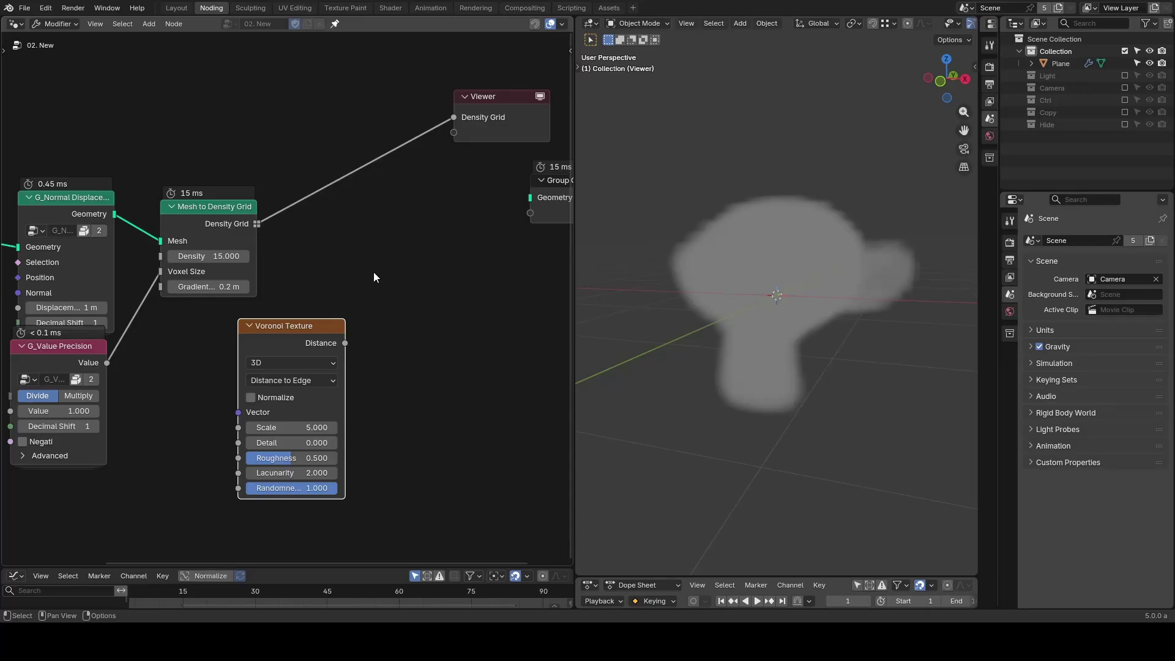
Step: Add a Field to Grid node and feed it the Density Grid as Topology and the Voronoi Distance as a field
{"action": "key", "text": "shift+a"}
{"action": "type", "text": "field to"}
{"action": "key", "text": "Return"}
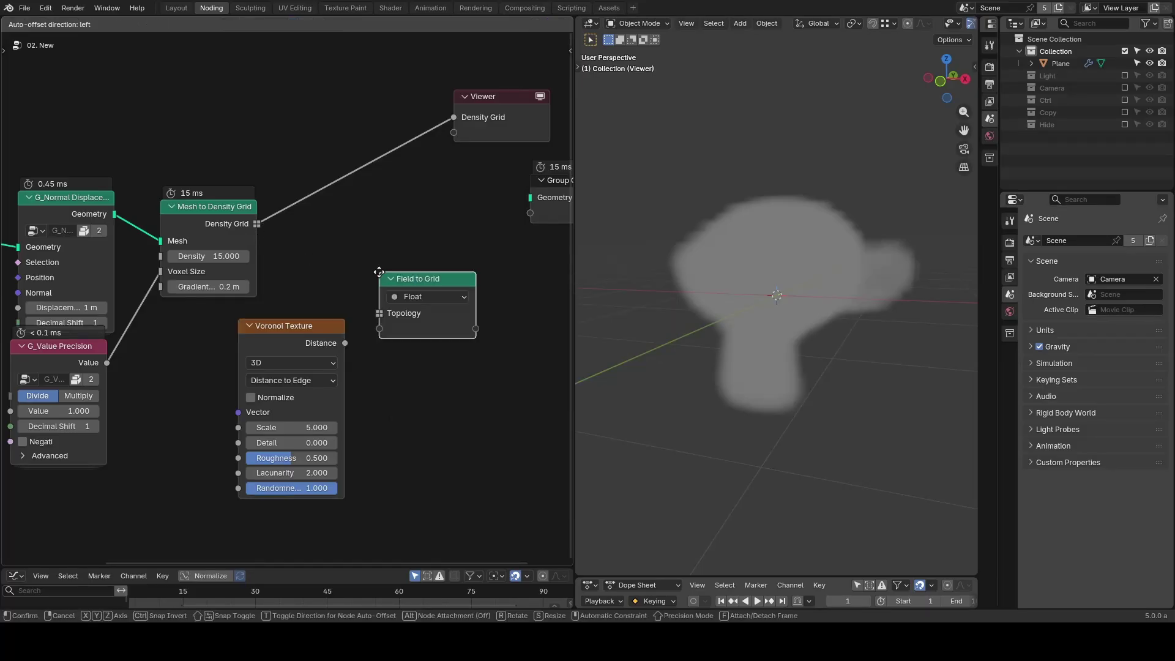
{"action": "left_click", "coordinate": [389, 233]}
{"action": "left_click_drag", "start_coordinate": [255, 224], "coordinate": [393, 274]}
{"action": "left_click_drag", "start_coordinate": [345, 343], "coordinate": [403, 290]}
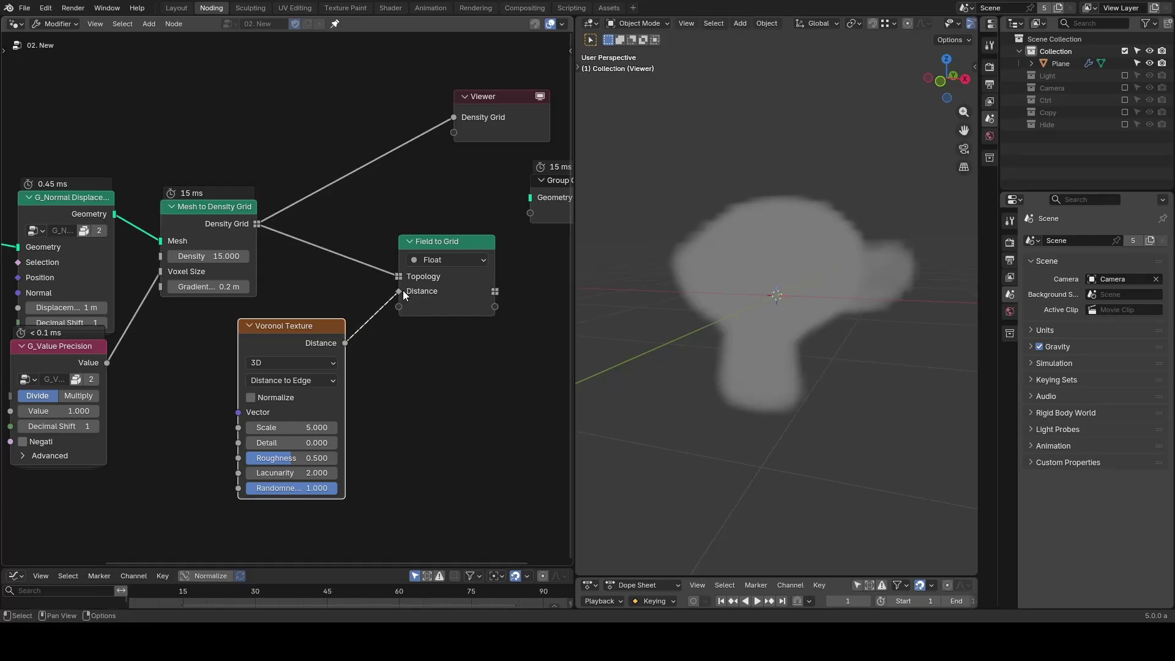
Step: Preview the Field to Grid's Distance output with the Viewer and move the Viewer node farther along the chain
{"action": "middle_click_drag", "start_coordinate": [461, 321], "coordinate": [347, 311]}
{"action": "left_click", "coordinate": [376, 282], "text": "ctrl+shift"}
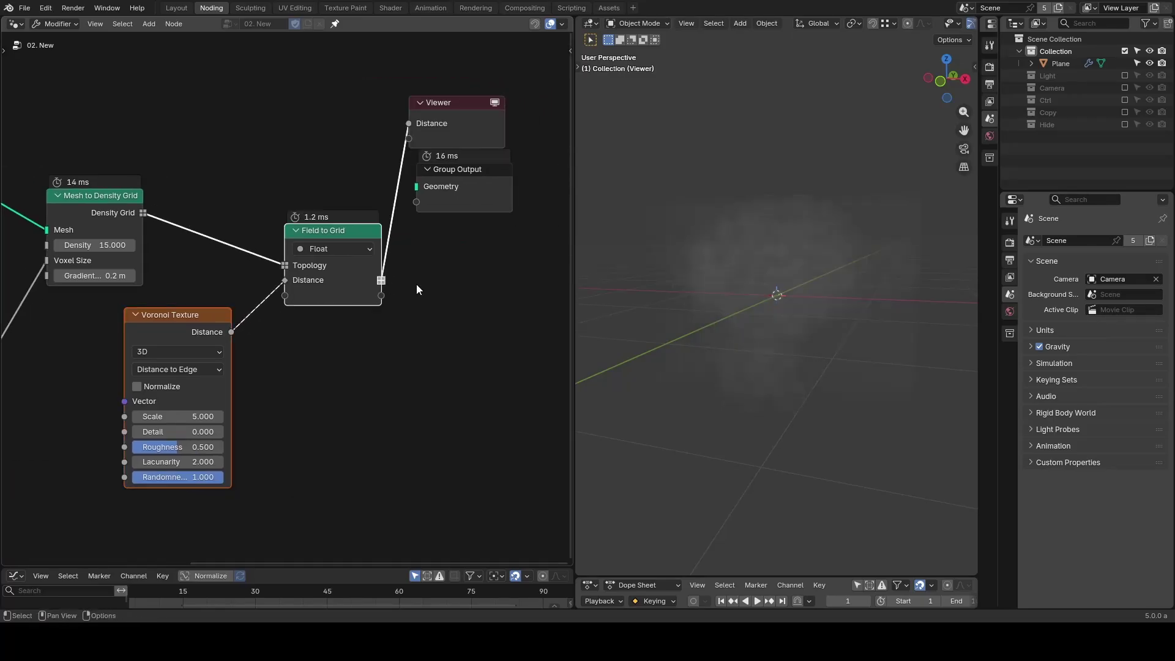
{"action": "left_click", "coordinate": [461, 288]}
{"action": "left_click_drag", "start_coordinate": [448, 127], "coordinate": [493, 271]}
Step: Insert a Multiply math node between Field to Grid and the Viewer, with the second value set to 15
{"action": "key", "text": "shift+a"}
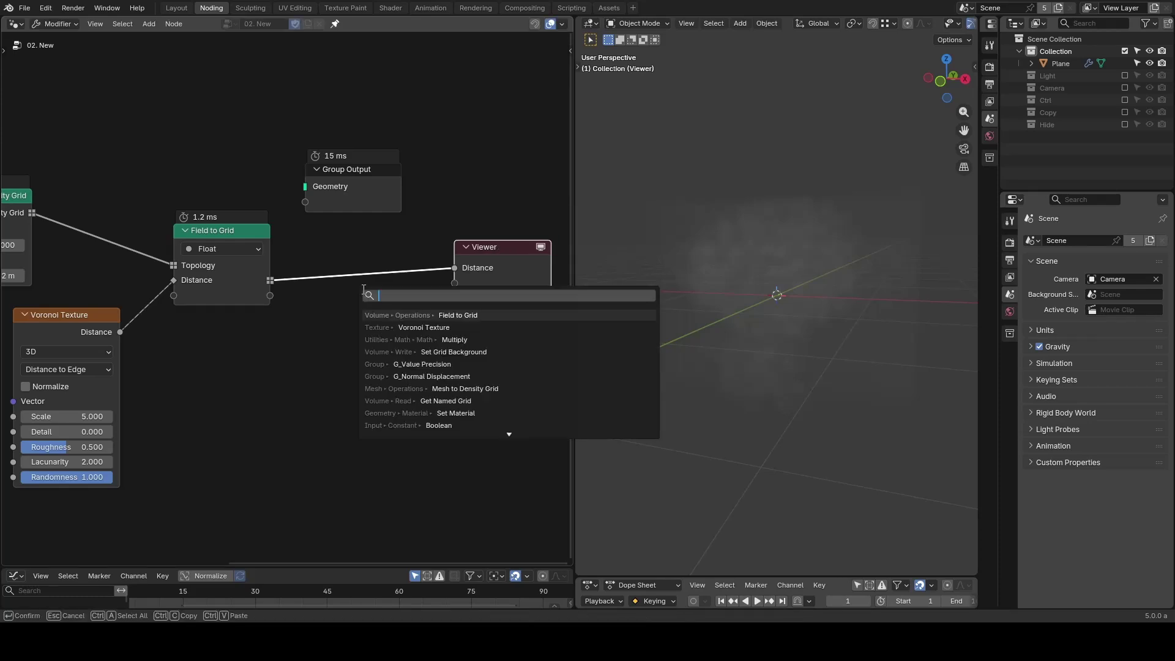
{"action": "type", "text": "multiply"}
{"action": "key", "text": "Return"}
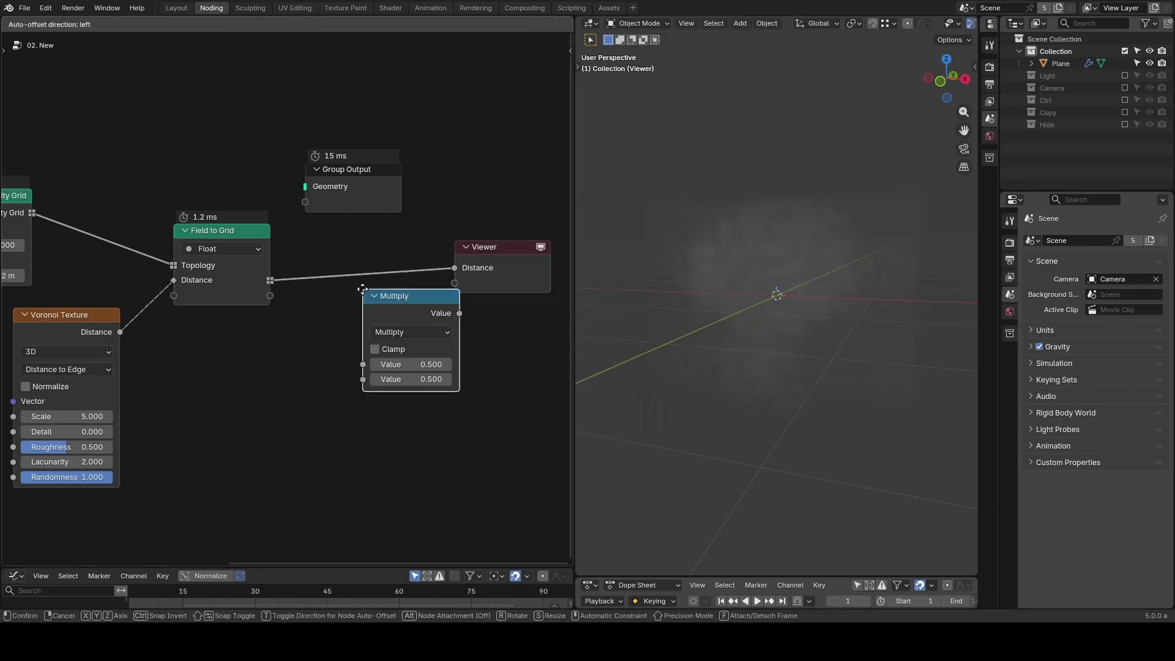
{"action": "left_click", "coordinate": [325, 263]}
{"action": "left_click", "coordinate": [367, 353]}
{"action": "type", "text": "15"}
{"action": "key", "text": "Return"}
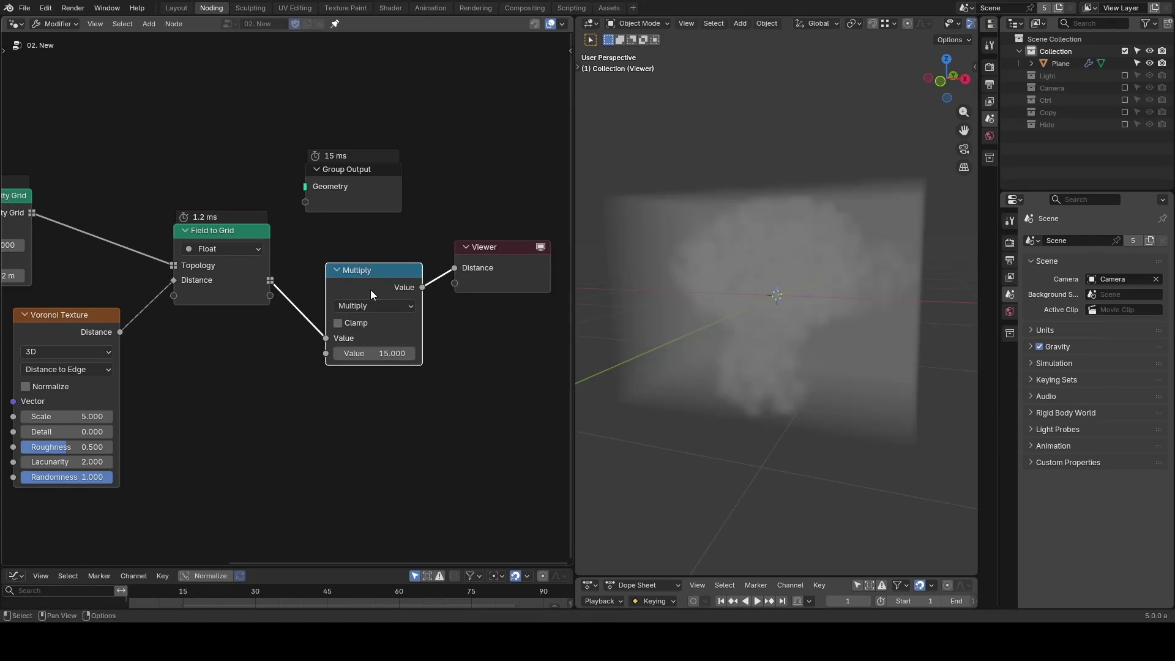
Step: Wrap the Multiply node in a frame labelled "Visualization Only"
{"action": "key", "text": "ctrl+j"}
{"action": "key", "text": "F2"}
{"action": "type", "text": "Visualizat"}
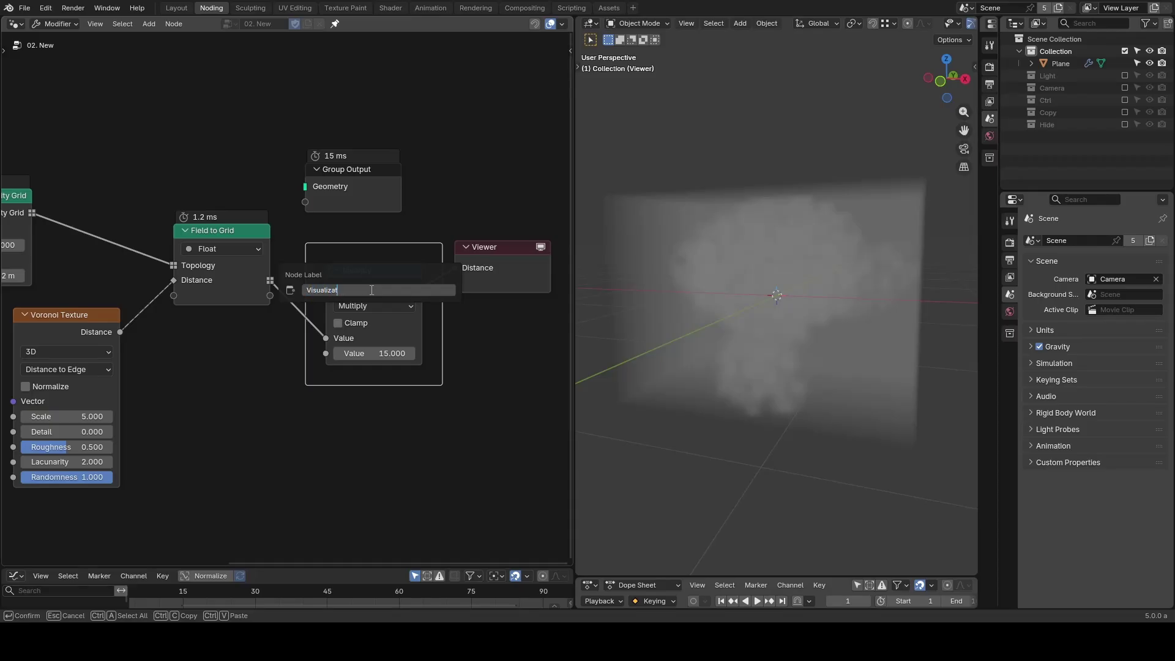
{"action": "type", "text": "ion Only"}
{"action": "key", "text": "Return"}
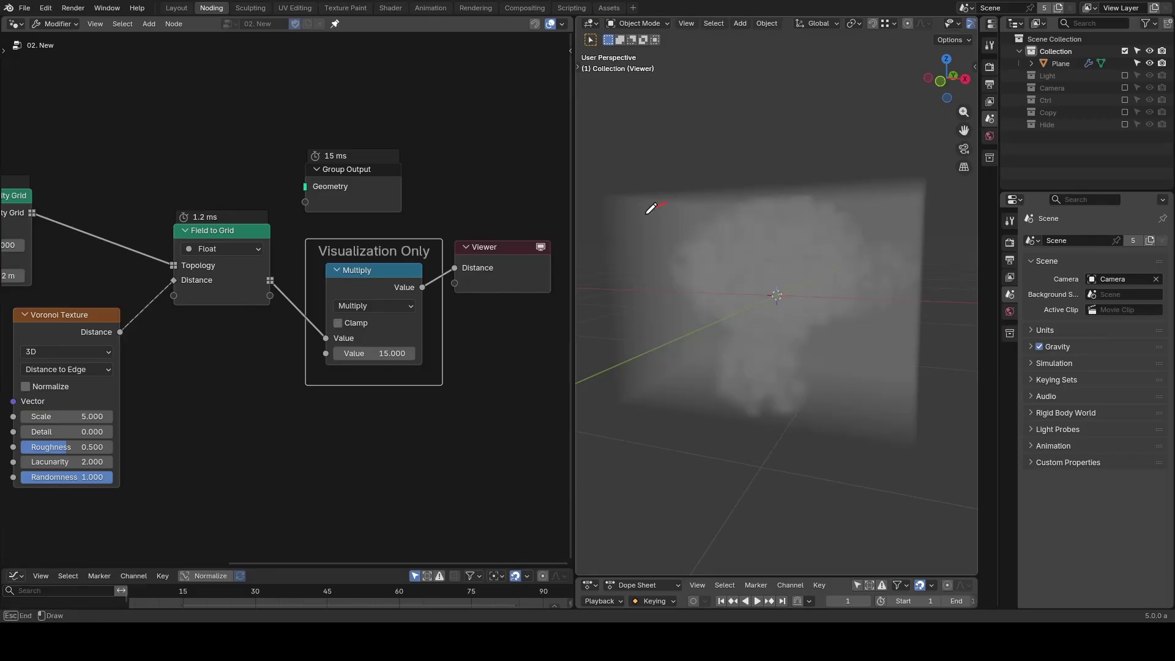
Step: Annotate the stray density outside Suzanne's shape with four curved strokes in the viewport
{"action": "left_click_drag", "start_coordinate": [666, 203], "coordinate": [623, 247]}
{"action": "left_click_drag", "start_coordinate": [681, 223], "coordinate": [622, 306]}
{"action": "left_click_drag", "start_coordinate": [691, 292], "coordinate": [633, 359]}
{"action": "left_click_drag", "start_coordinate": [716, 333], "coordinate": [641, 407]}
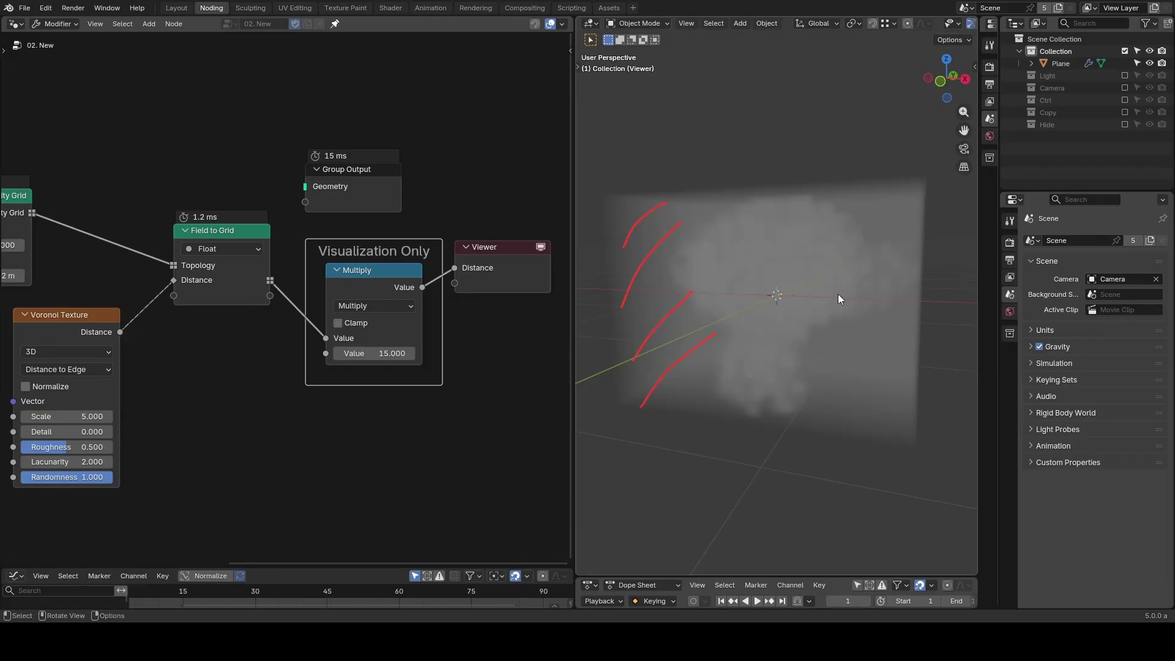
Step: Move the Group Output node farther from the chain and compare previews of the Density Grid and Multiply outputs
{"action": "middle_click_drag", "start_coordinate": [43, 210], "coordinate": [112, 212]}
{"action": "left_click", "coordinate": [86, 213], "text": "ctrl+shift"}
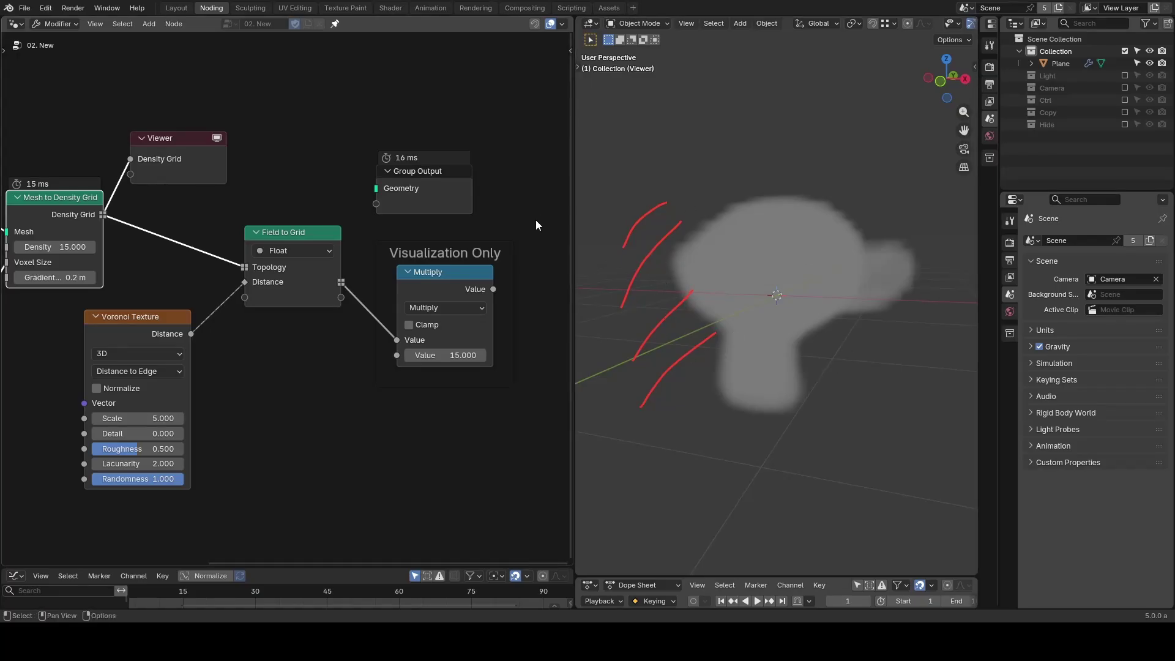
{"action": "scroll", "coordinate": [535, 219], "scroll_direction": "down", "scroll_amount": 2}
{"action": "scroll", "coordinate": [544, 250], "scroll_direction": "down", "scroll_amount": 1}
{"action": "middle_click_drag", "start_coordinate": [544, 250], "coordinate": [427, 238]}
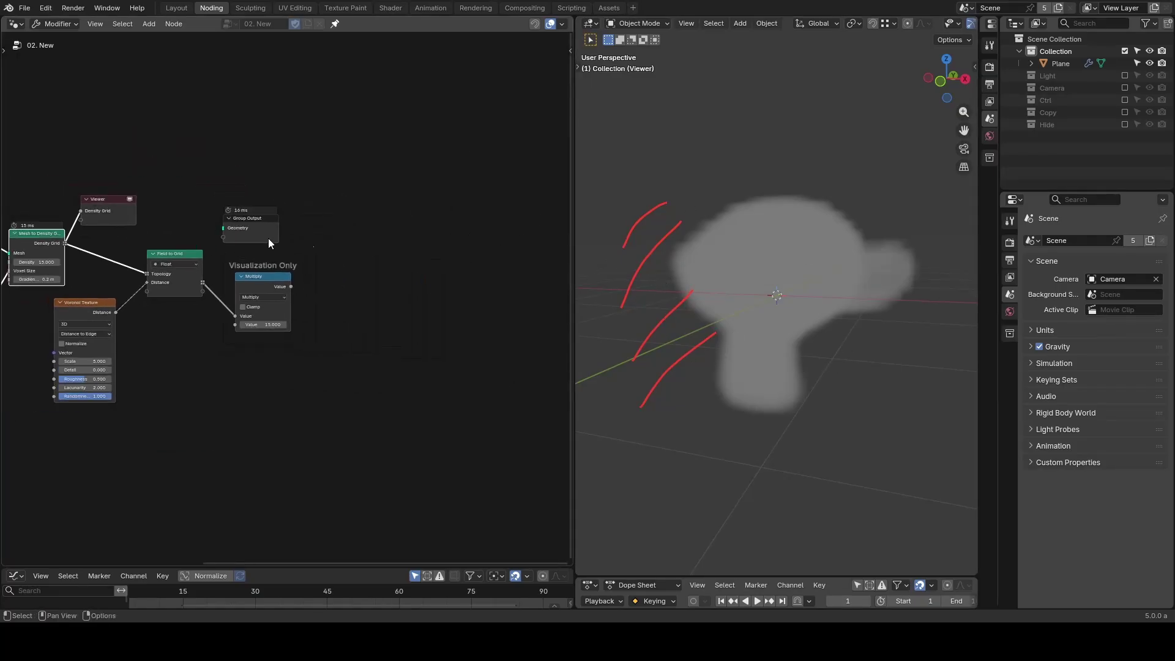
{"action": "left_click_drag", "start_coordinate": [268, 237], "coordinate": [548, 222]}
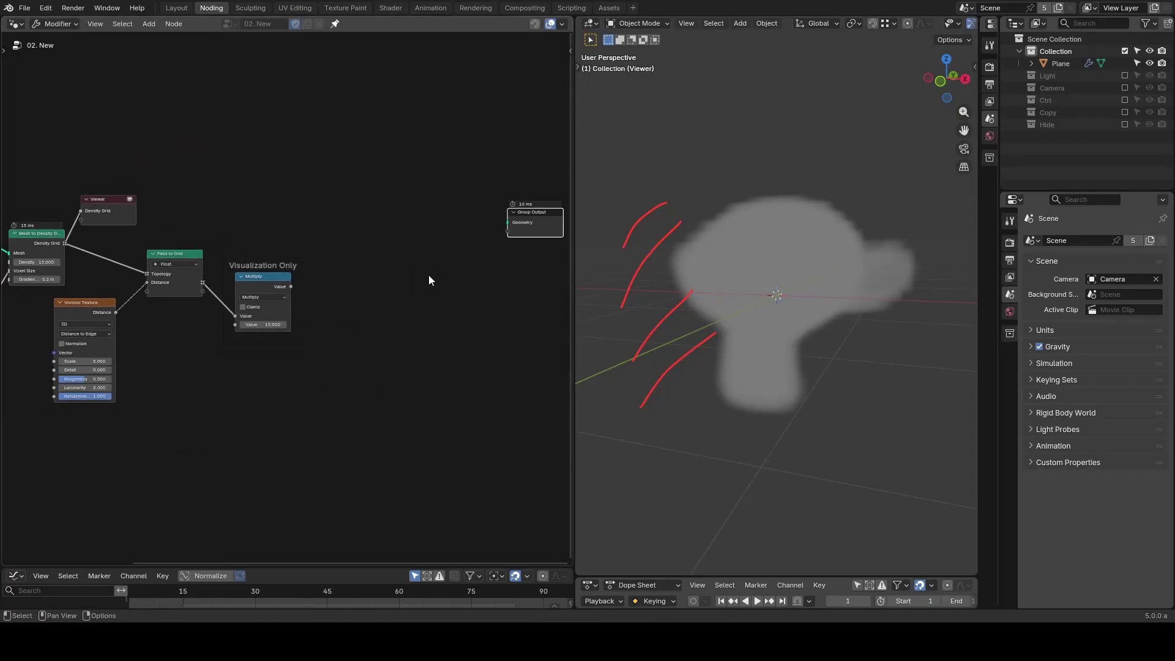
{"action": "left_click", "coordinate": [285, 278], "text": "ctrl+shift"}
Step: Add a Set Grid Background node, connect the Multiply Value to its Grid, and preview the result in the Viewer
{"action": "key", "text": "shift+a"}
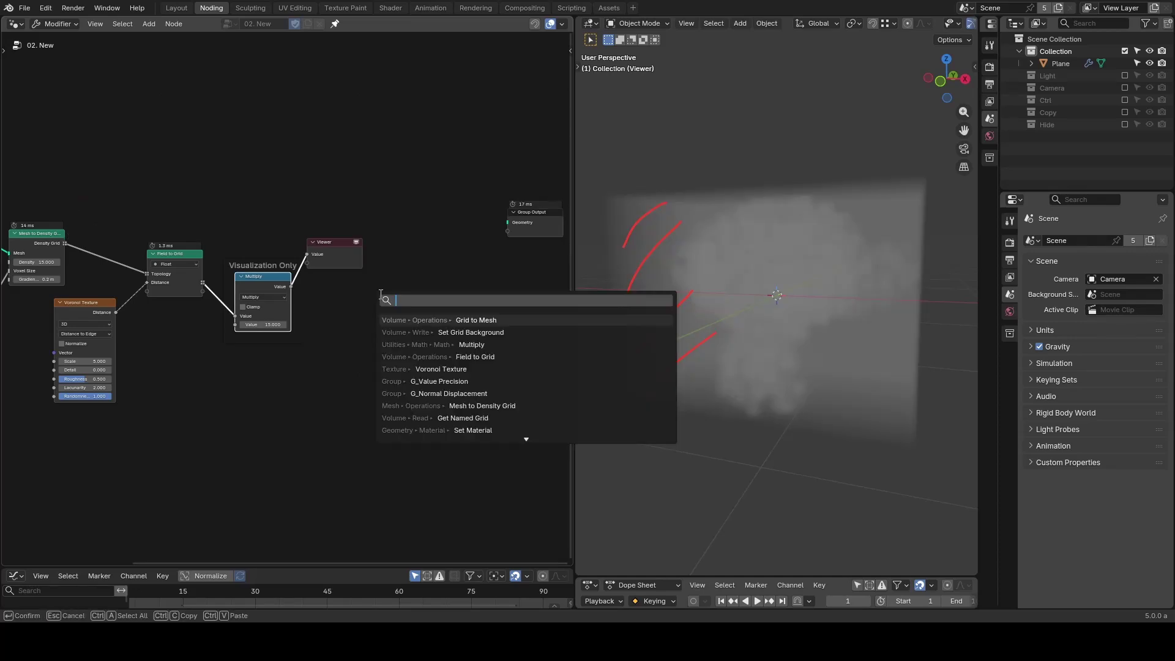
{"action": "type", "text": "set grid b"}
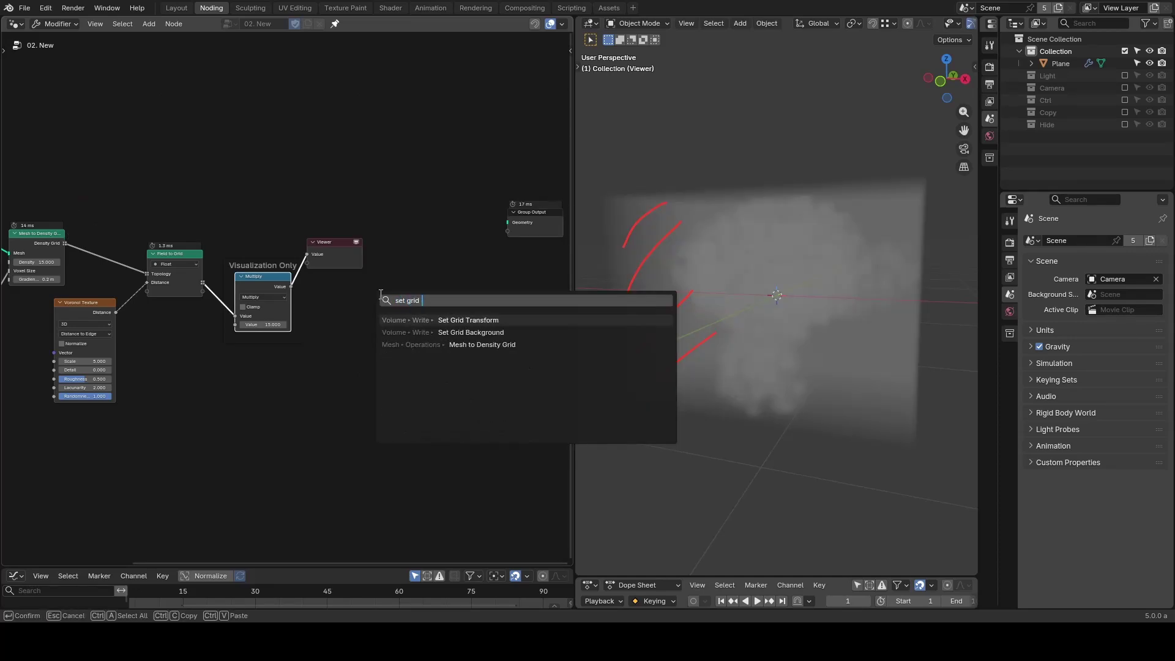
{"action": "key", "text": "Return"}
{"action": "left_click", "coordinate": [330, 283]}
{"action": "scroll", "coordinate": [337, 300], "scroll_direction": "up", "scroll_amount": 2}
{"action": "left_click_drag", "start_coordinate": [292, 284], "coordinate": [339, 308]}
{"action": "left_click", "coordinate": [399, 308], "text": "ctrl+shift"}
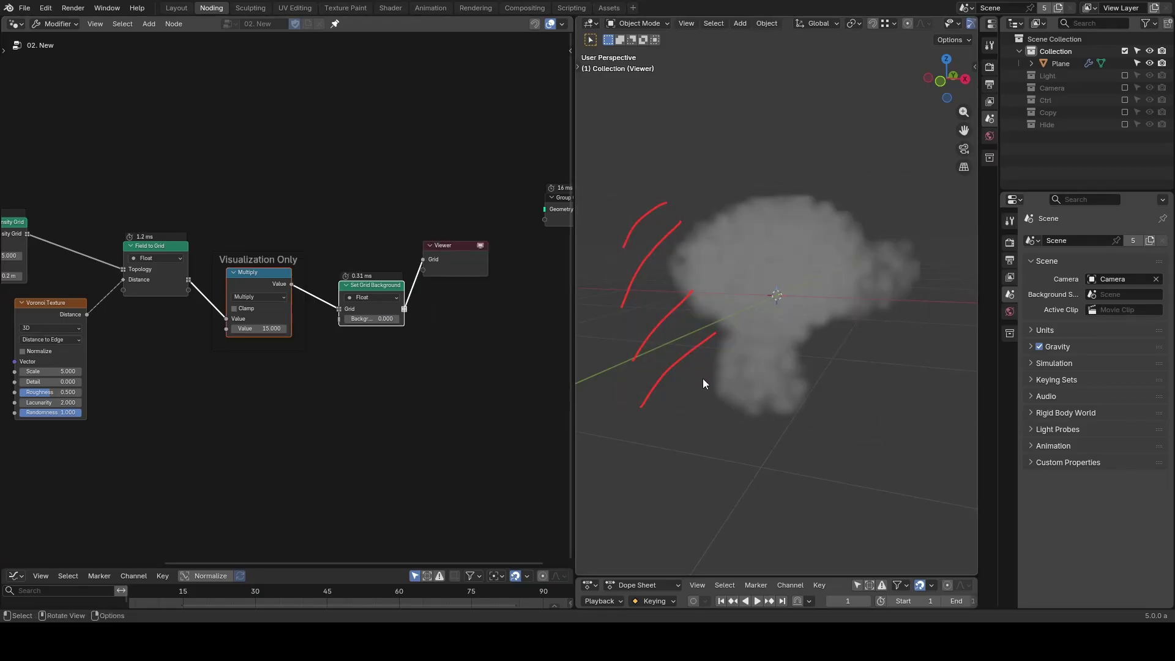
Step: Add a Volume Cube node above Set Grid Background, underline its Background setting with an annotation, and undo both
{"action": "scroll", "coordinate": [472, 310], "scroll_direction": "up", "scroll_amount": 2}
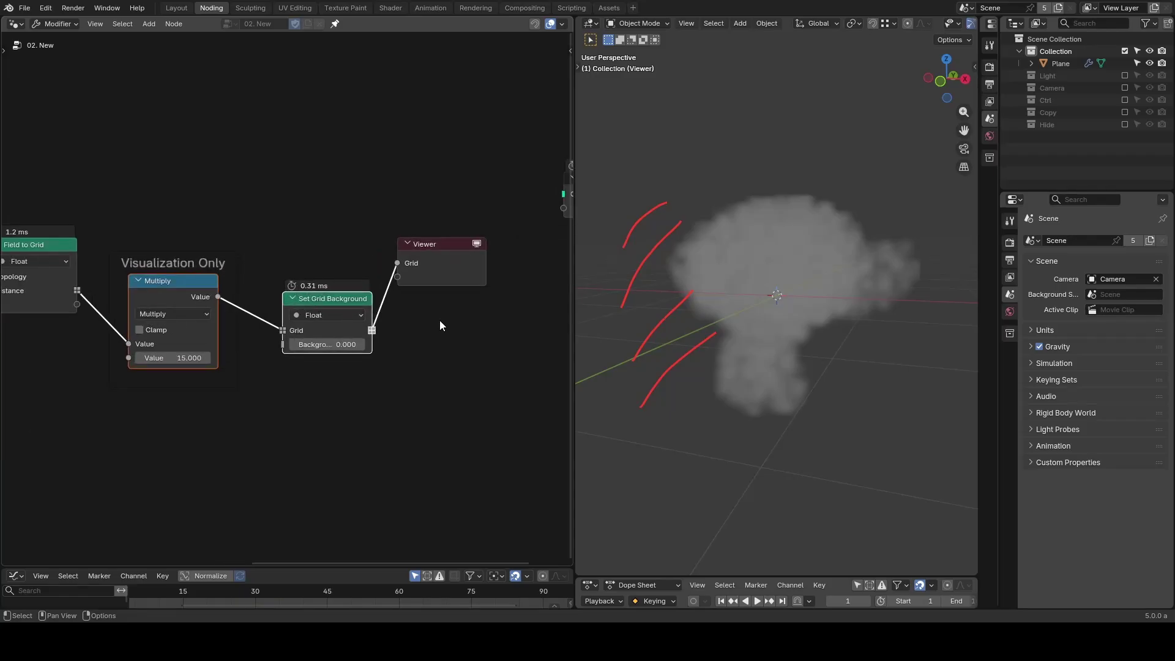
{"action": "scroll", "coordinate": [439, 321], "scroll_direction": "up", "scroll_amount": 1}
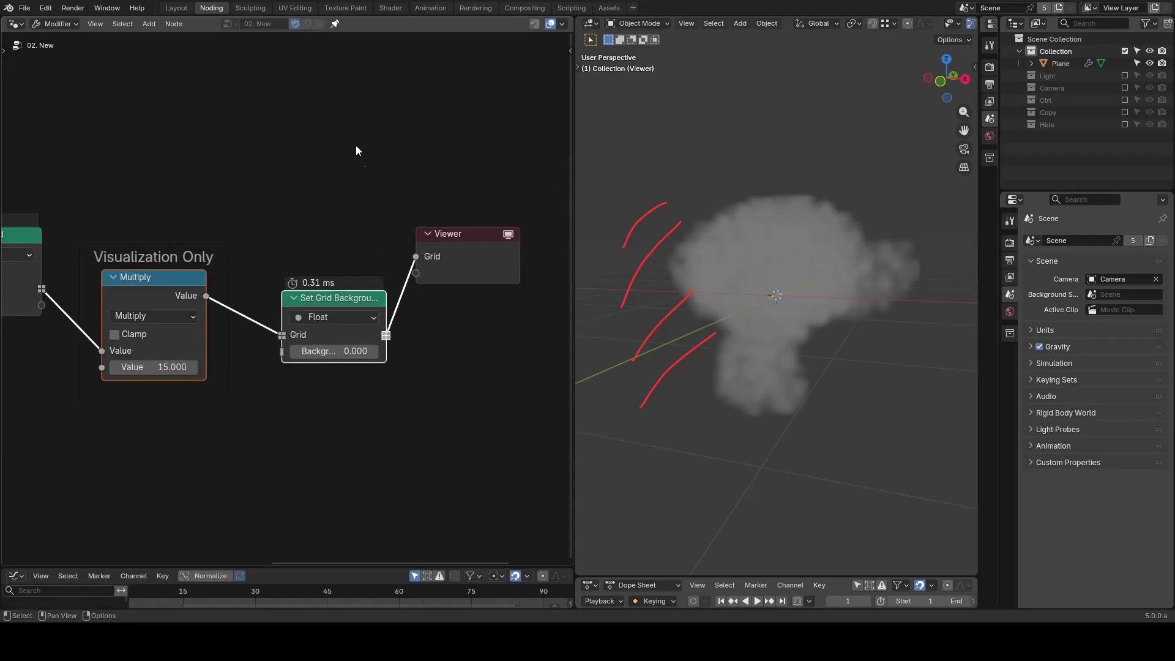
{"action": "middle_click_drag", "start_coordinate": [356, 150], "coordinate": [370, 239]}
{"action": "key", "text": "shift+a"}
{"action": "type", "text": "volu"}
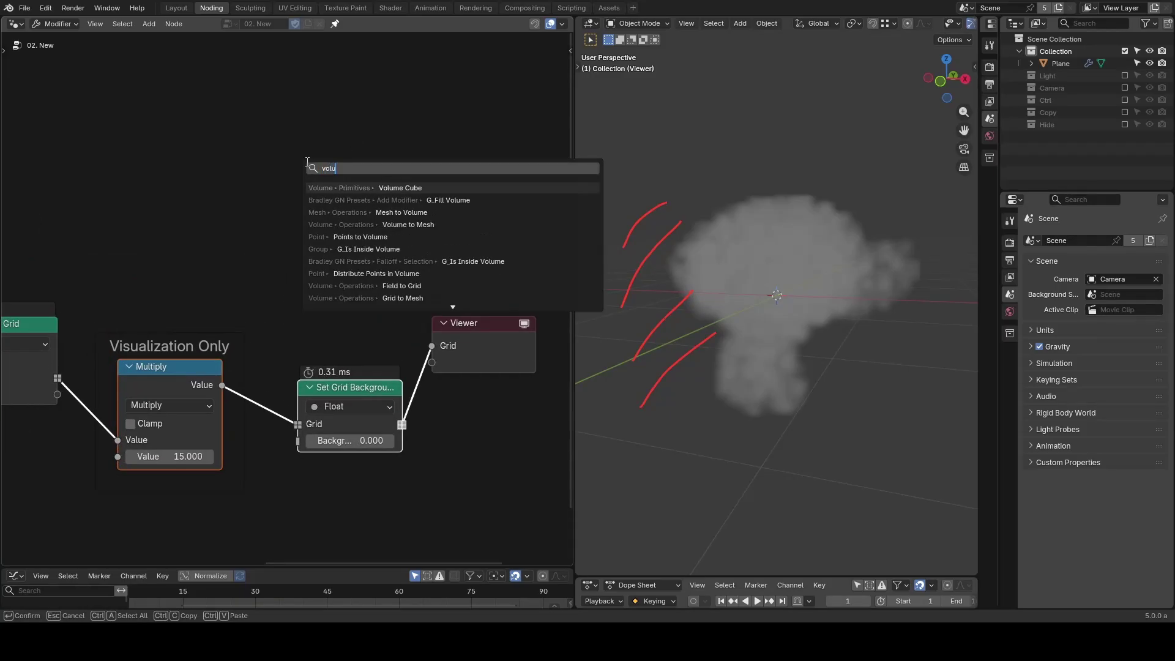
{"action": "type", "text": "me cu"}
{"action": "key", "text": "Return"}
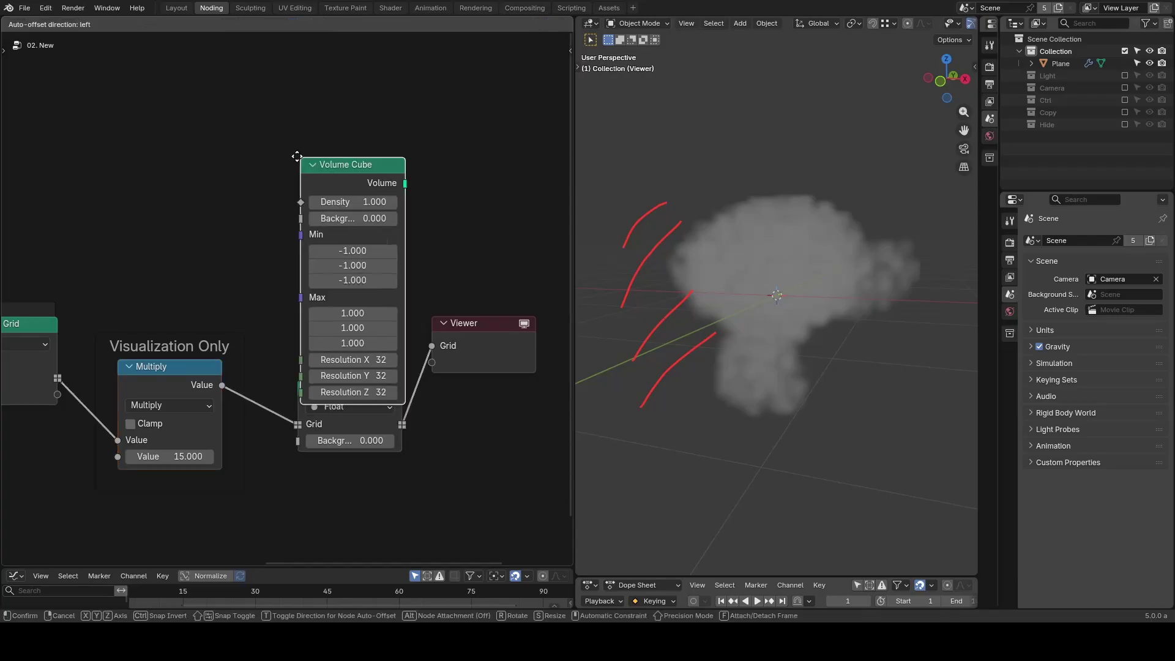
{"action": "left_click", "coordinate": [302, 89]}
{"action": "mouse_move", "coordinate": [306, 93]}
{"action": "left_mouse_down"}
{"action": "mouse_move", "coordinate": [257, 93]}
{"action": "mouse_move", "coordinate": [343, 76]}
{"action": "left_mouse_up"}
{"action": "left_click_drag", "start_coordinate": [251, 131], "coordinate": [376, 134]}
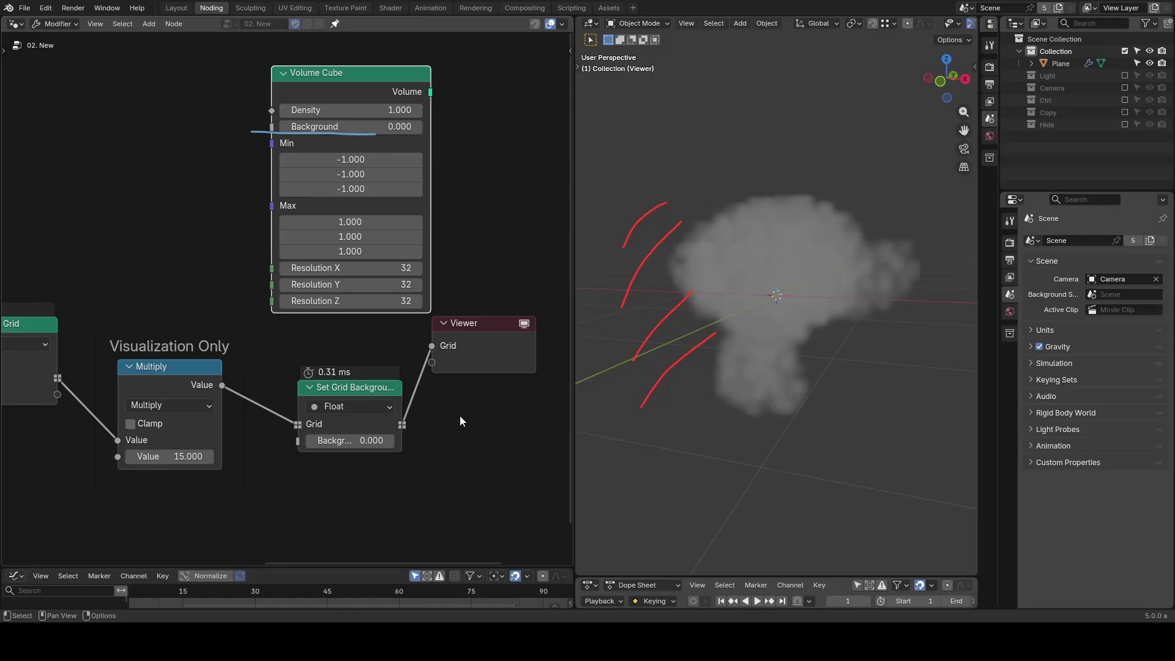
{"action": "key", "text": "ctrl+z"}
{"action": "key", "text": "ctrl+z"}
Step: Erase the four red annotation strokes in the viewport and circle the faint ear part of Suzanne's volume
{"action": "scroll", "coordinate": [426, 446], "scroll_direction": "down", "scroll_amount": 4}
{"action": "middle_click_drag", "start_coordinate": [456, 428], "coordinate": [458, 325]}
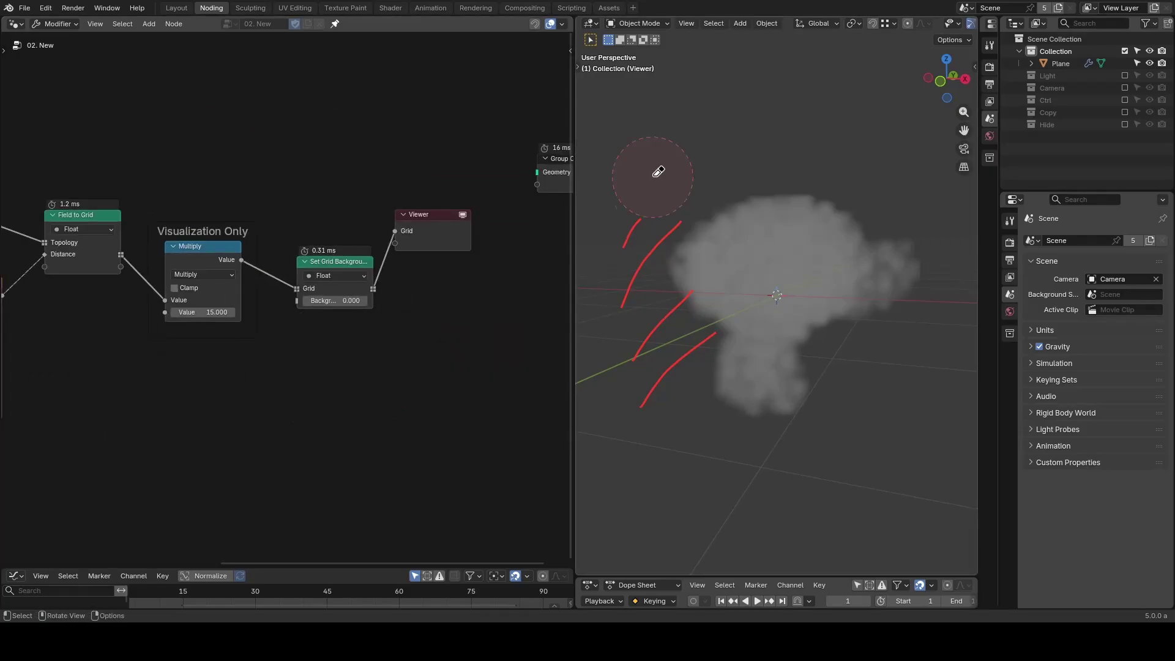
{"action": "left_click_drag", "start_coordinate": [658, 171], "coordinate": [651, 420]}
{"action": "mouse_move", "coordinate": [890, 225]}
{"action": "left_mouse_down"}
{"action": "mouse_move", "coordinate": [894, 294]}
{"action": "mouse_move", "coordinate": [879, 224]}
{"action": "left_mouse_up"}
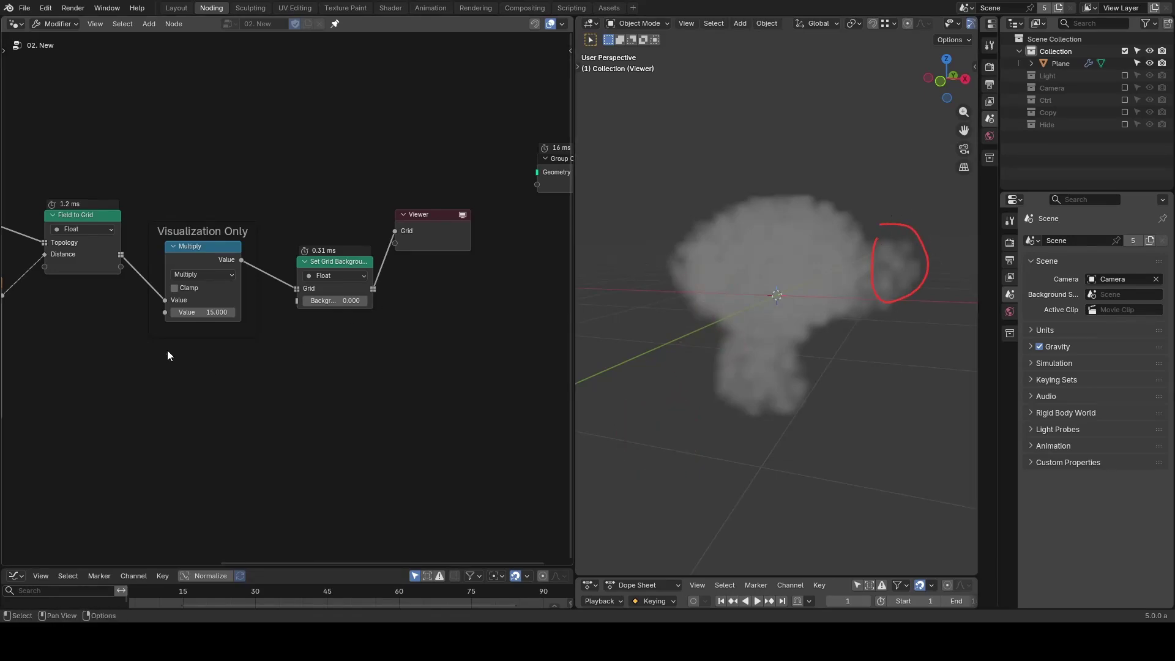
Step: Set the Voronoi Texture's Scale to 2 and erase the circle annotation around the ear
{"action": "middle_click_drag", "start_coordinate": [167, 352], "coordinate": [404, 303]}
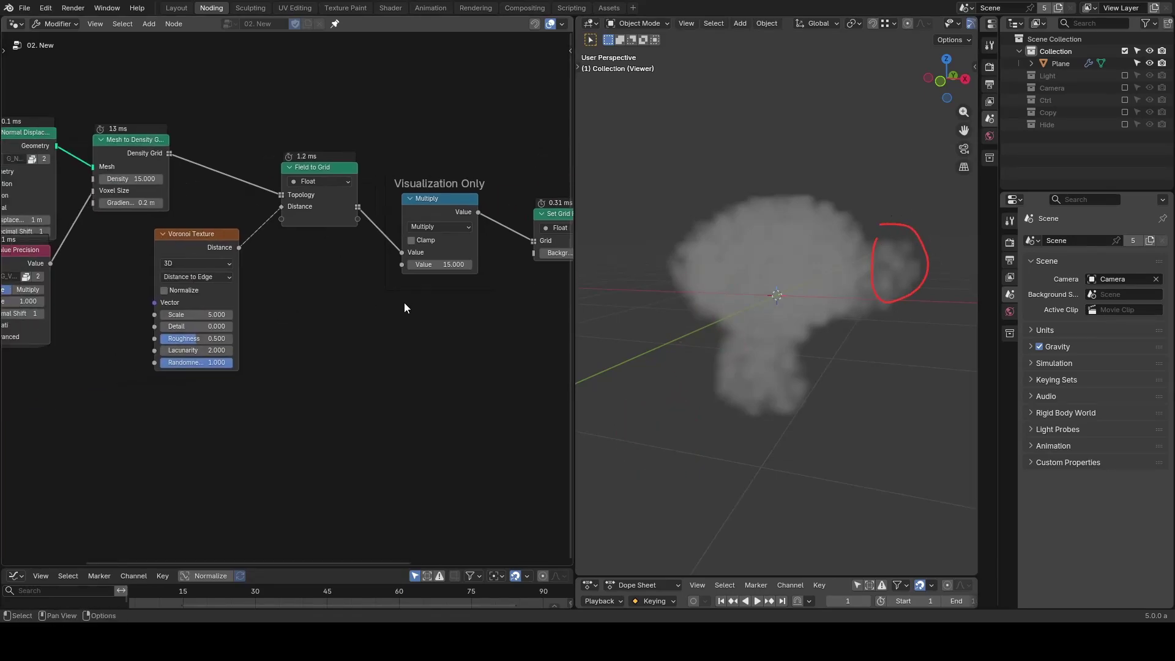
{"action": "double_click", "coordinate": [201, 314]}
{"action": "type", "text": "2"}
{"action": "key", "text": "Return"}
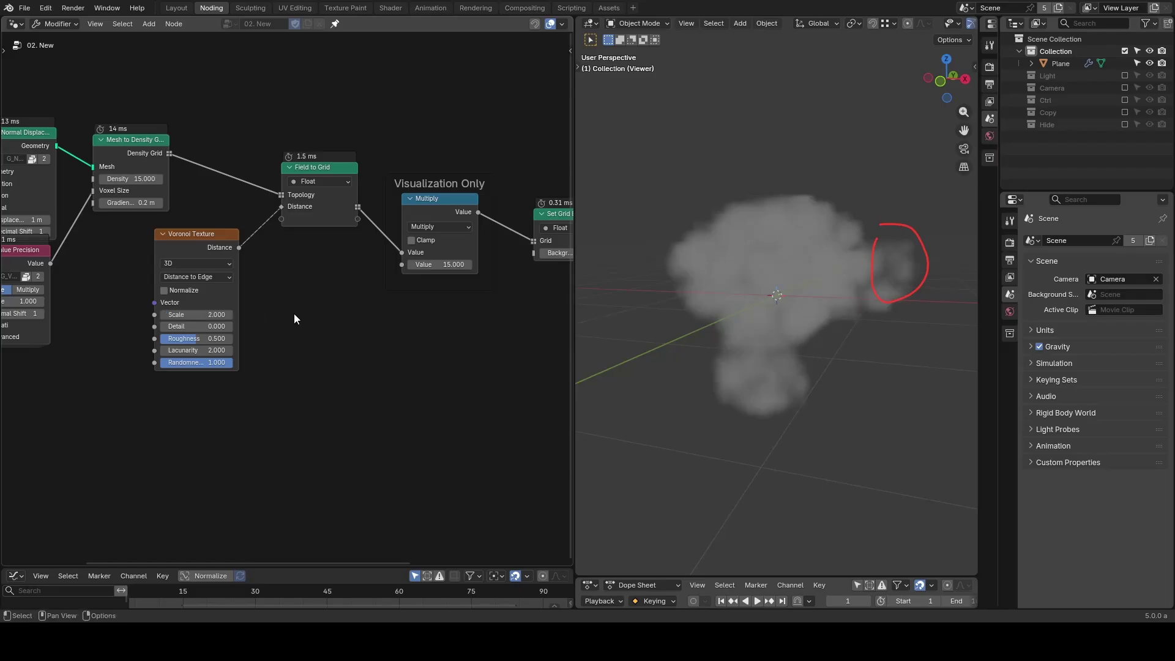
{"action": "right_click_drag", "start_coordinate": [926, 224], "coordinate": [900, 242]}
Step: Remove the Multiply node with its "Visualization Only" frame, keeping the chain connected, and move Set Grid Background closer to Field to Grid
{"action": "middle_click_drag", "start_coordinate": [503, 305], "coordinate": [314, 320]}
{"action": "left_click_drag", "start_coordinate": [302, 162], "coordinate": [175, 376]}
{"action": "key", "text": "ctrl+x"}
{"action": "left_click_drag", "start_coordinate": [380, 239], "coordinate": [270, 239]}
Step: Add a Grid to Mesh node after Set Grid Background, preview its mesh in the Viewer, and move the Viewer farther away
{"action": "key", "text": "shift+a"}
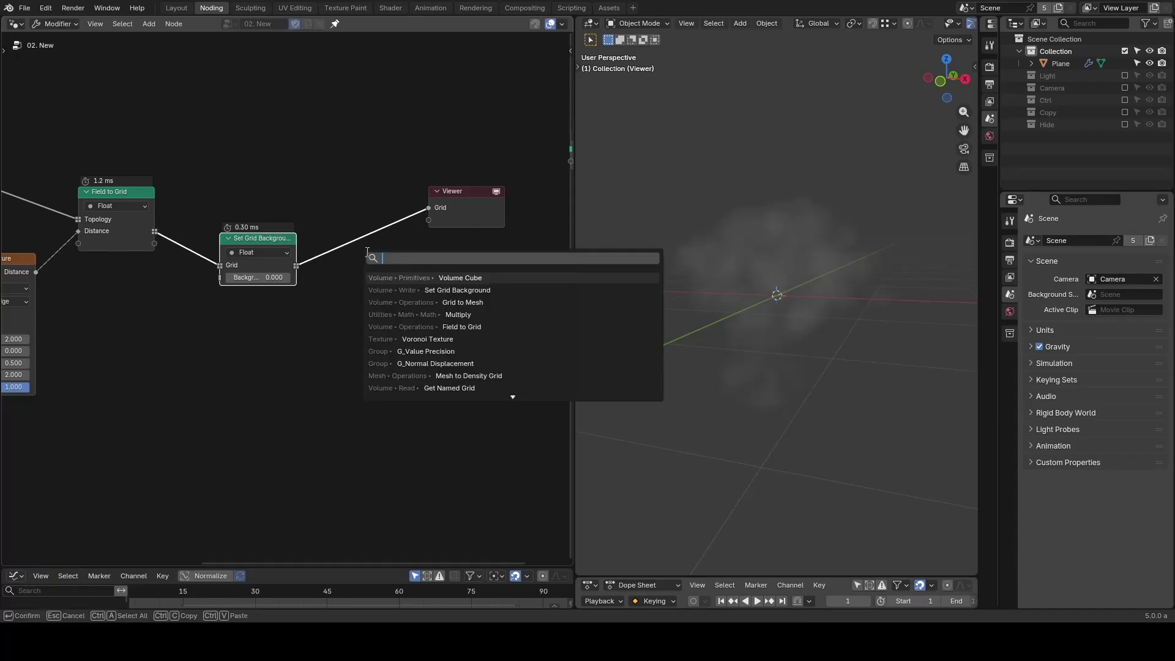
{"action": "type", "text": "grid to me"}
{"action": "key", "text": "Return"}
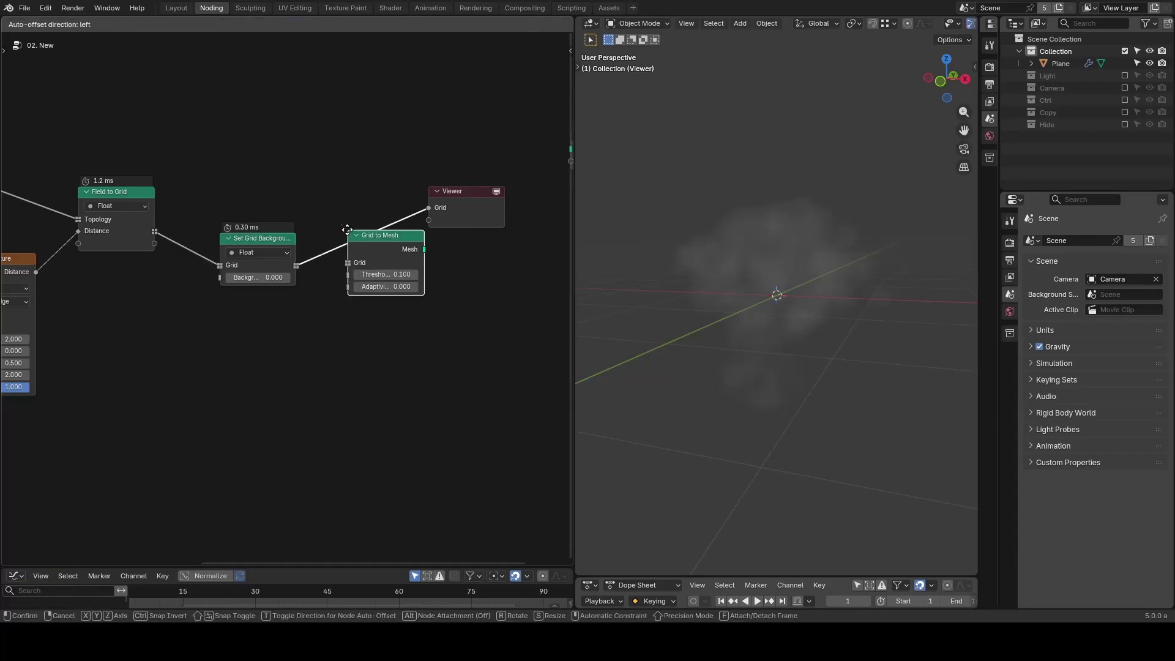
{"action": "left_click", "coordinate": [331, 226]}
{"action": "left_click", "coordinate": [371, 236], "text": "ctrl+shift"}
{"action": "left_click_drag", "start_coordinate": [460, 202], "coordinate": [575, 223]}
Step: Insert a G_Smooth Position node between Grid to Mesh and the Viewer, with Iterations set to 5
{"action": "key", "text": "shift+a"}
{"action": "type", "text": "s"}
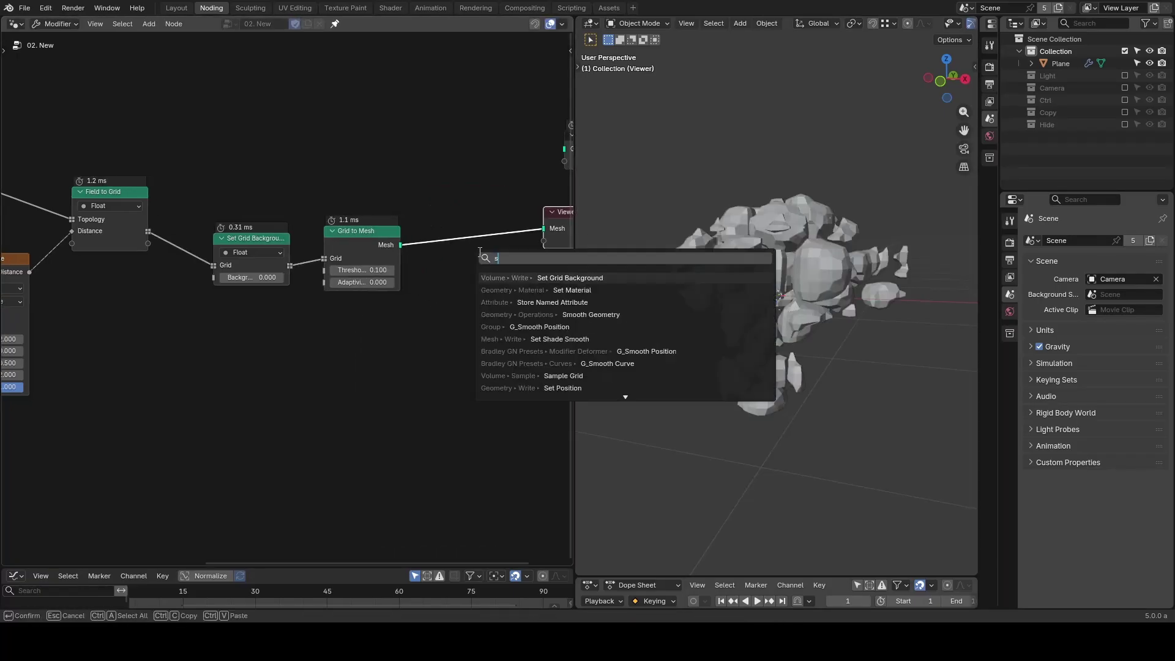
{"action": "type", "text": "mooth p"}
{"action": "key", "text": "Return"}
{"action": "left_click", "coordinate": [448, 222]}
{"action": "left_click", "coordinate": [490, 269]}
{"action": "type", "text": "5"}
{"action": "key", "text": "Return"}
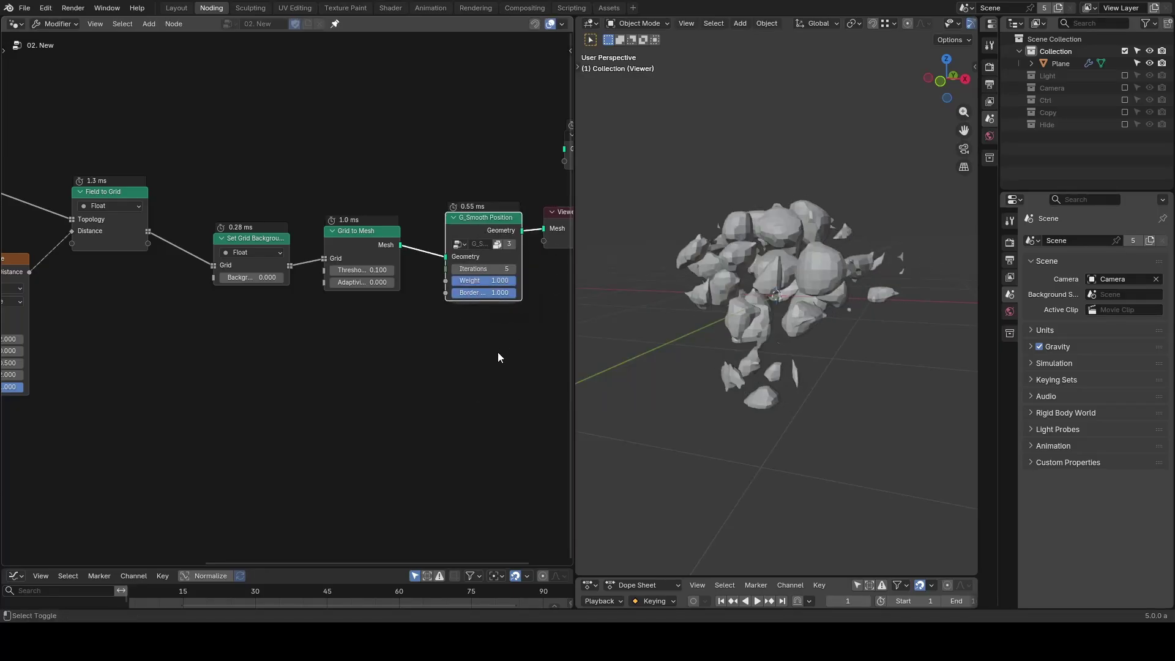
Step: Refine the voxel size in its G_Value Precision node by trying Value 5 with Decimal Shift 2 and settling on Value 2
{"action": "middle_click_drag", "start_coordinate": [159, 303], "coordinate": [529, 278]}
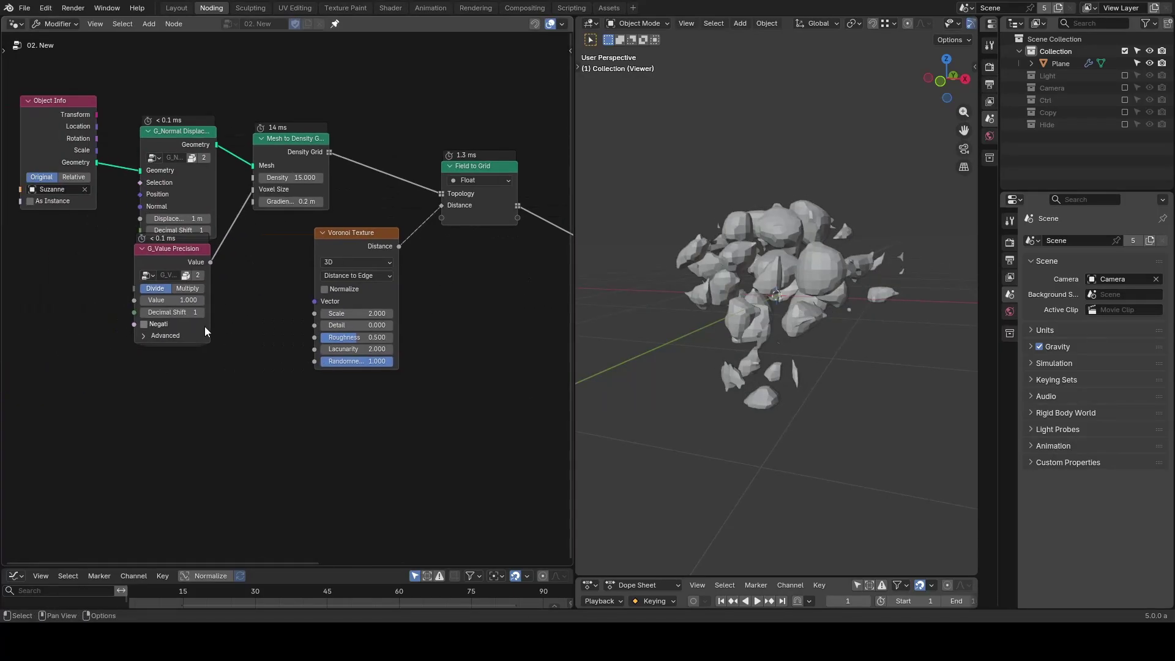
{"action": "left_click", "coordinate": [176, 300]}
{"action": "type", "text": "5"}
{"action": "key", "text": "Return"}
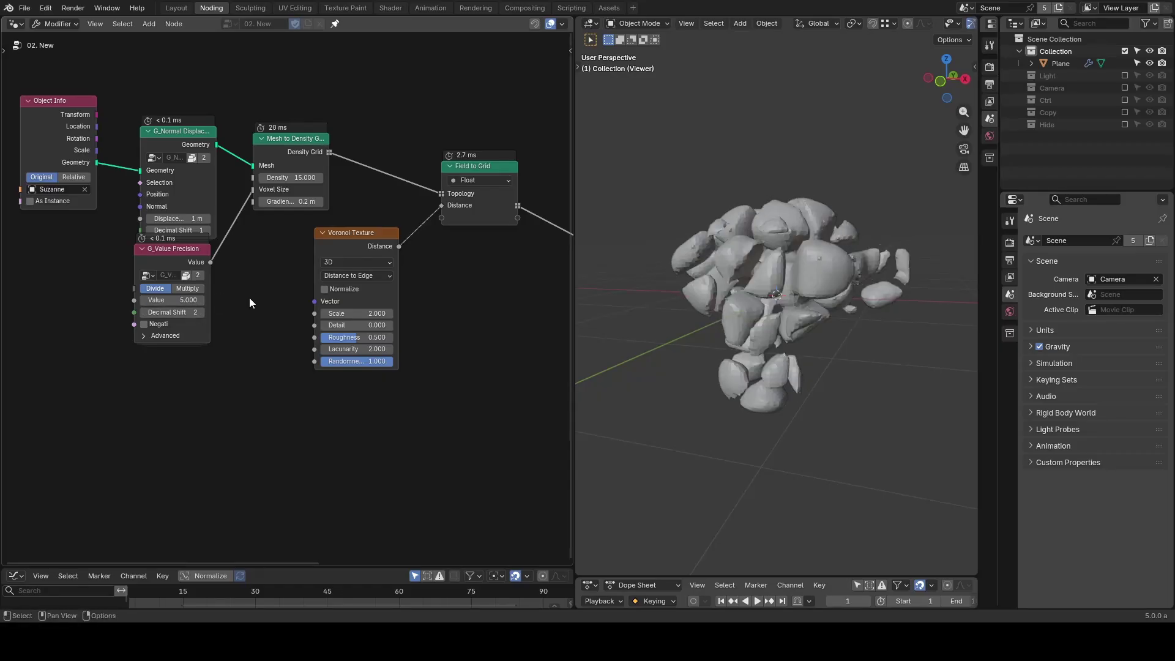
{"action": "left_click", "coordinate": [188, 299]}
{"action": "type", "text": "2"}
{"action": "key", "text": "Return"}
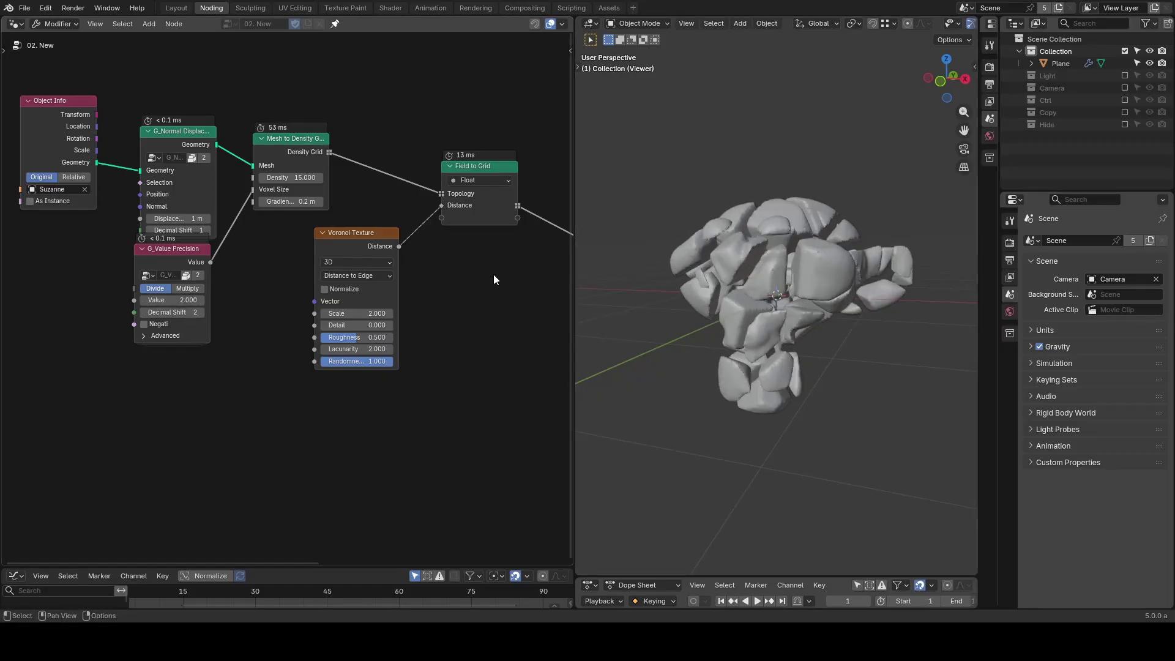
{"action": "key", "text": "d"}
{"action": "mouse_move", "coordinate": [231, 294]}
{"action": "left_mouse_down"}
{"action": "mouse_move", "coordinate": [257, 295]}
{"action": "mouse_move", "coordinate": [287, 326]}
{"action": "left_mouse_up"}
{"action": "left_click", "coordinate": [241, 316]}
Step: Add a second G_Value Precision node below Set Grid Background
{"action": "middle_click_drag", "start_coordinate": [543, 316], "coordinate": [150, 316]}
{"action": "middle_click_drag", "start_coordinate": [442, 310], "coordinate": [432, 309]}
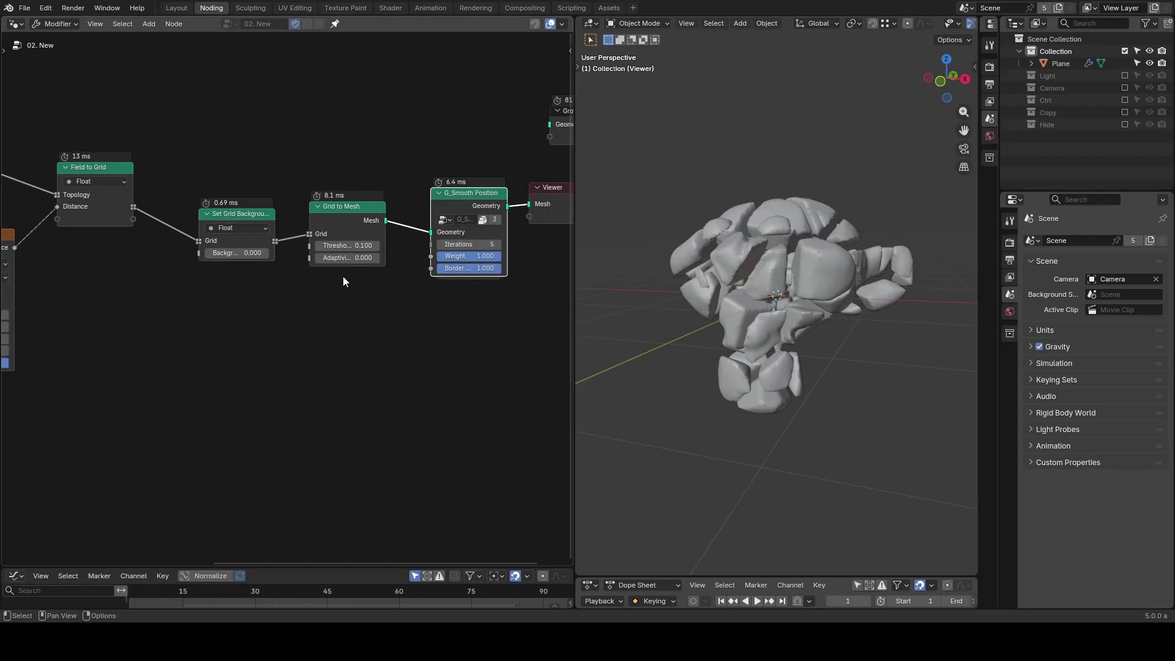
{"action": "scroll", "coordinate": [339, 313], "scroll_direction": "up", "scroll_amount": 2}
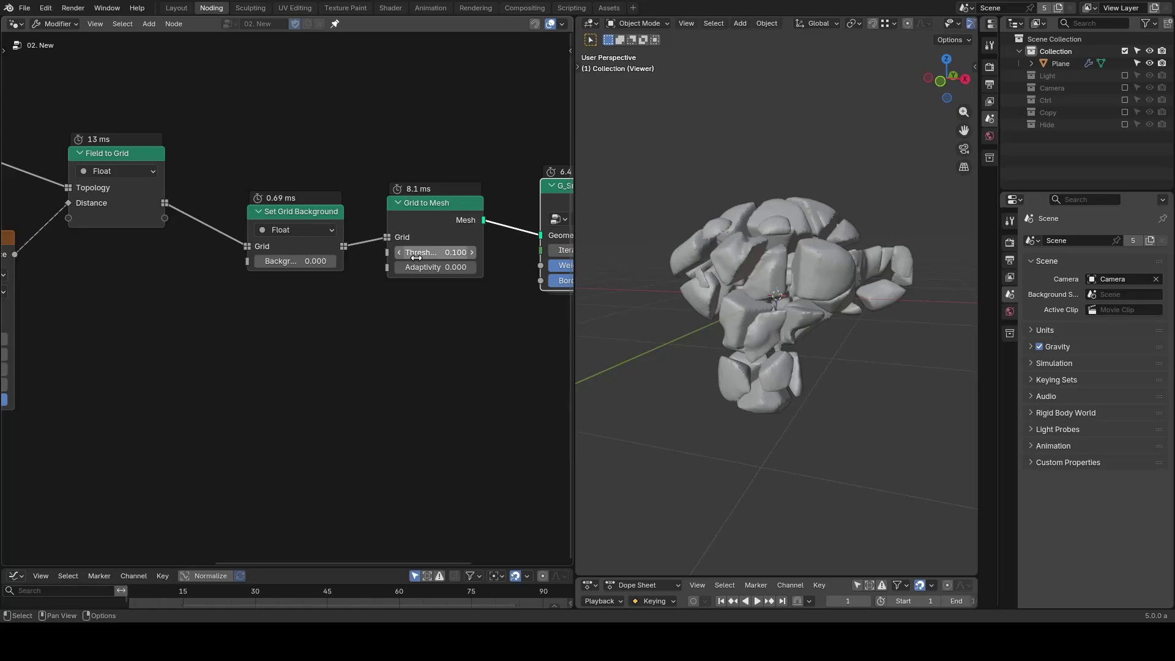
{"action": "key", "text": "shift+a"}
{"action": "type", "text": "va"}
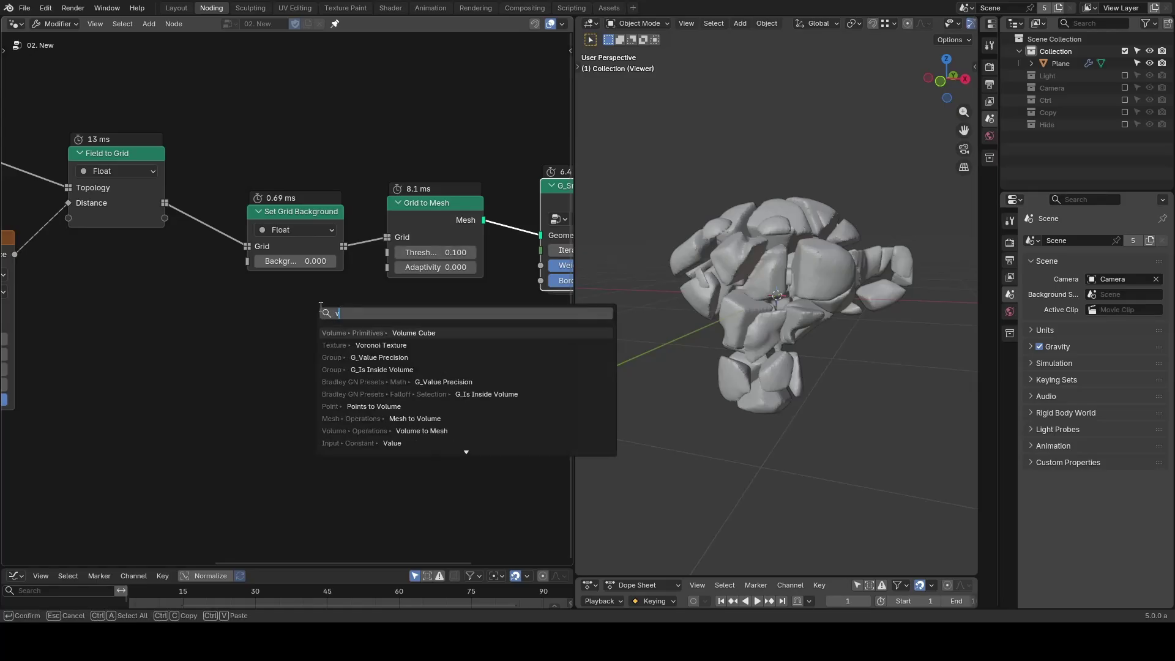
{"action": "key", "text": "Return"}
{"action": "left_click", "coordinate": [241, 302]}
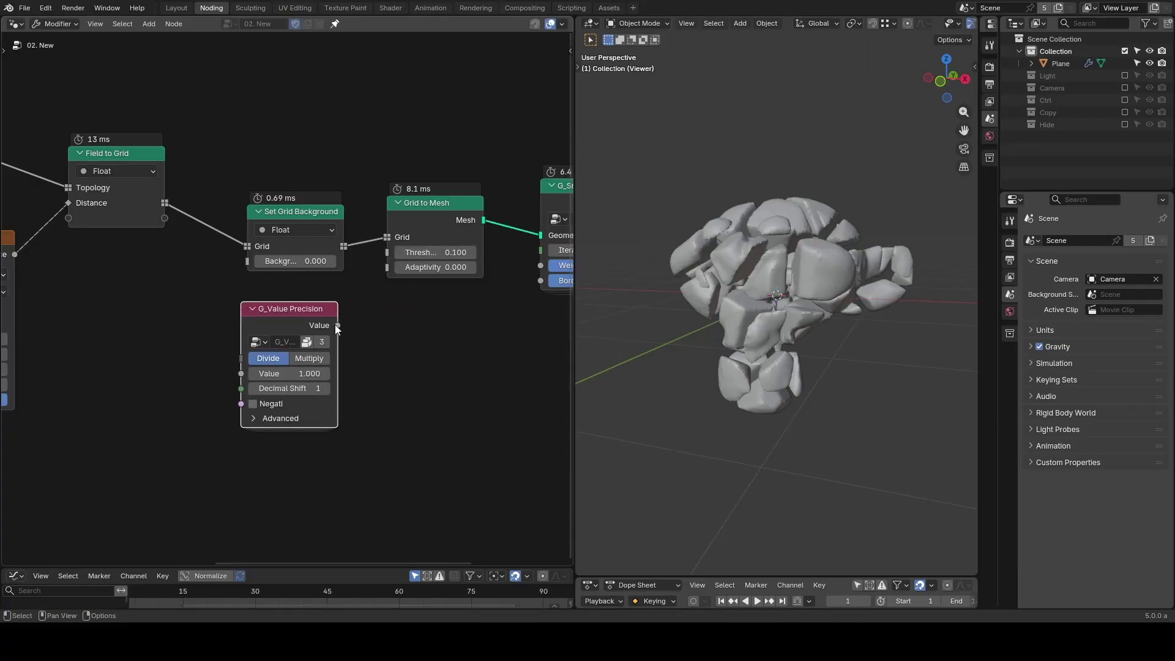
Step: Set the new G_Value Precision node to Value 7 and Decimal Shift 2, and connect it to Grid to Mesh's Threshold
{"action": "left_click", "coordinate": [289, 388]}
{"action": "type", "text": "2"}
{"action": "key", "text": "shift+Tab"}
{"action": "type", "text": "7"}
{"action": "key", "text": "Return"}
{"action": "left_click_drag", "start_coordinate": [337, 325], "coordinate": [387, 252]}
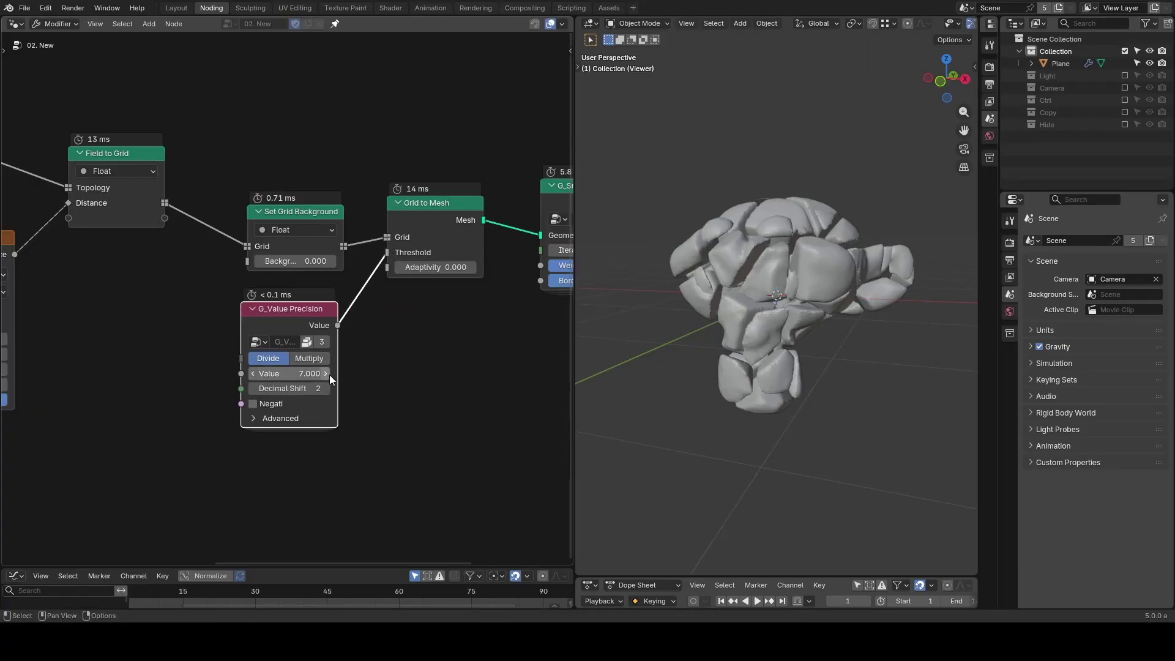
Step: Vary the threshold's precision Value through 5 and 3 to compare the crack widths, and settle on 8
{"action": "left_click", "coordinate": [305, 374]}
{"action": "type", "text": "5"}
{"action": "key", "text": "Return"}
{"action": "left_click_drag", "start_coordinate": [292, 375], "coordinate": [282, 375]}
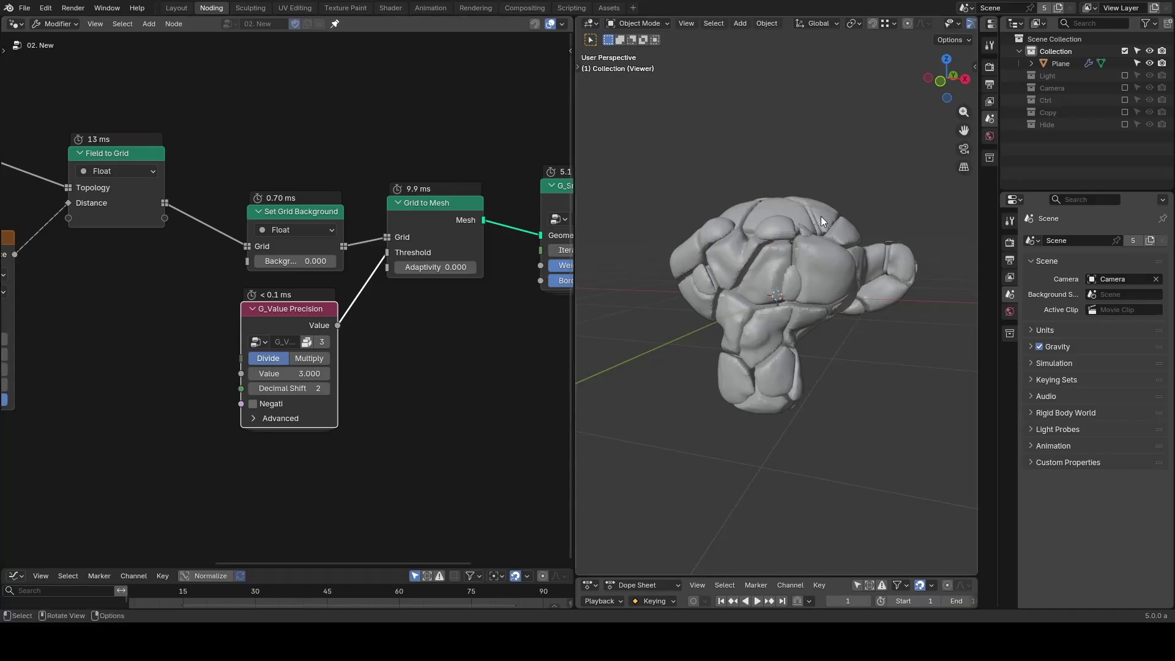
{"action": "left_click", "coordinate": [288, 374]}
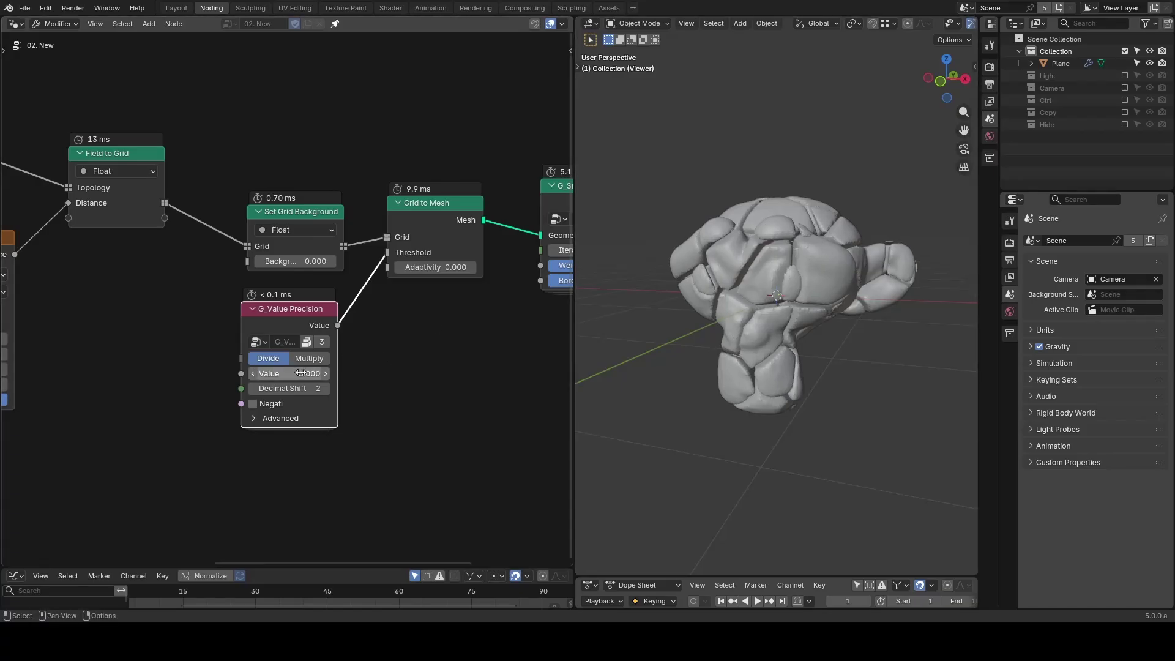
{"action": "type", "text": "8"}
{"action": "key", "text": "Return"}
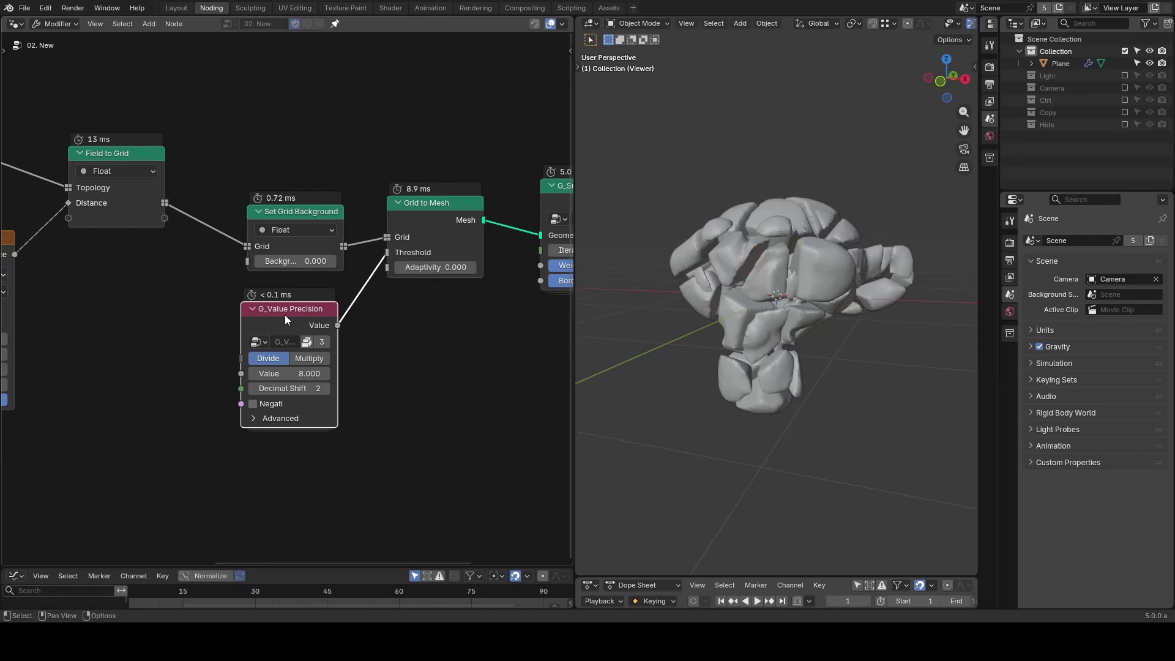
Step: Insert a Greater Than node after Field to Grid and feed the G_Value Precision value into its B input instead of the Threshold
{"action": "left_click_drag", "start_coordinate": [285, 315], "coordinate": [123, 343]}
{"action": "right_click_drag", "start_coordinate": [245, 297], "coordinate": [273, 309], "text": "ctrl"}
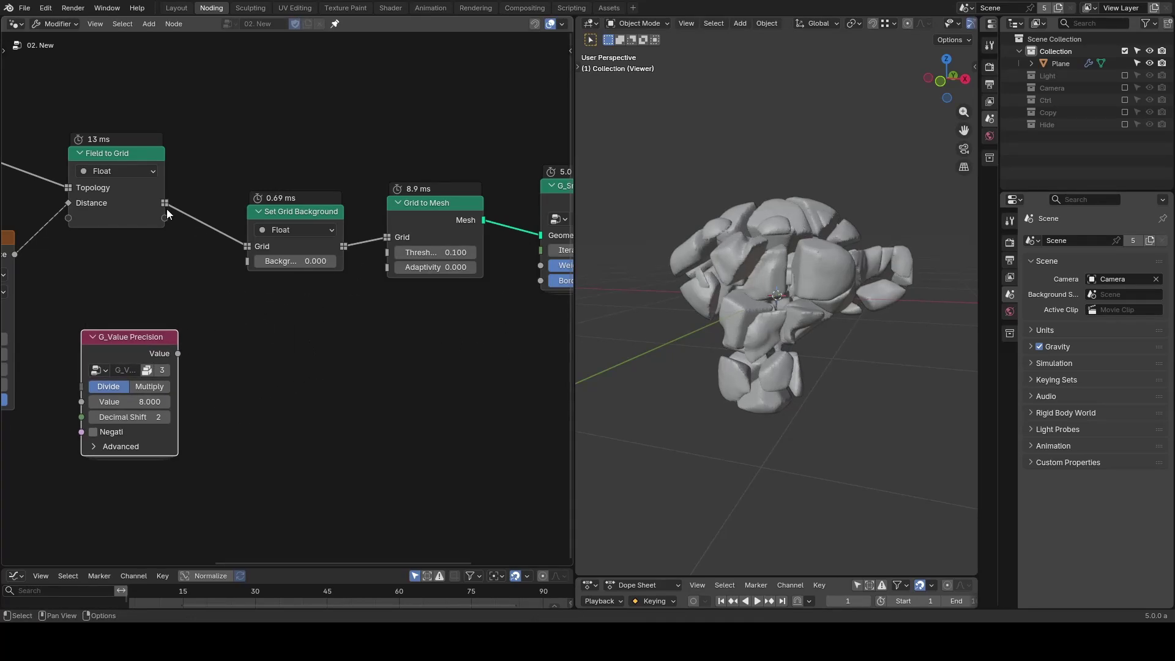
{"action": "left_click_drag", "start_coordinate": [164, 203], "coordinate": [257, 165]}
{"action": "type", "text": "greater"}
{"action": "key", "text": "Return"}
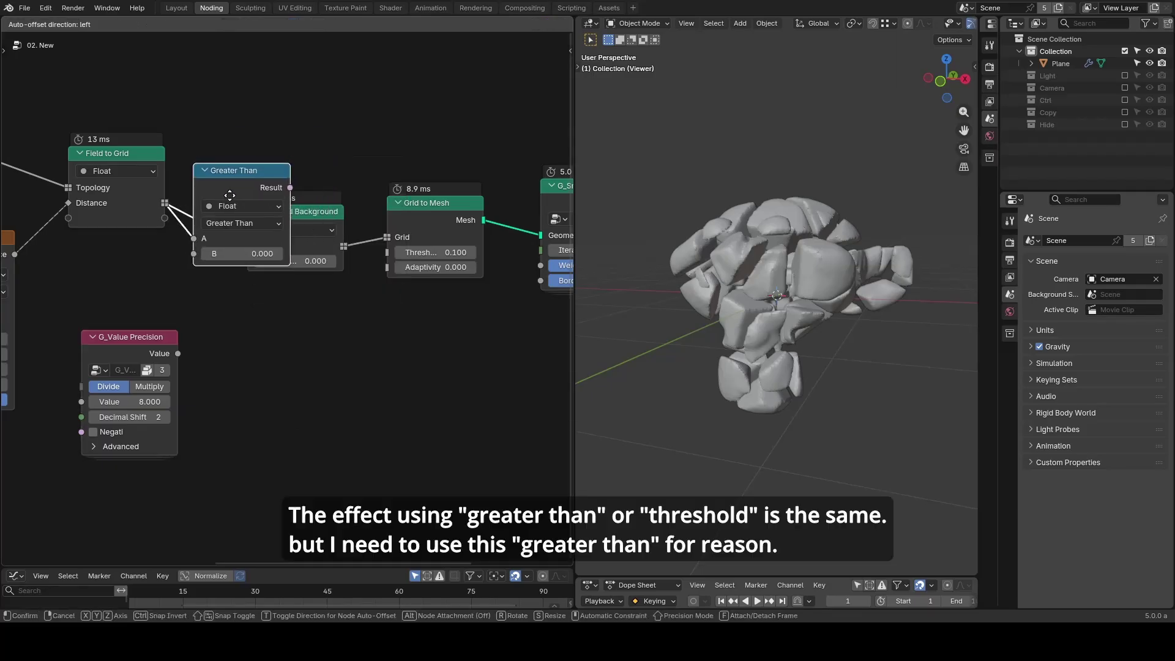
{"action": "left_click", "coordinate": [159, 195]}
{"action": "left_click_drag", "start_coordinate": [178, 354], "coordinate": [120, 256]}
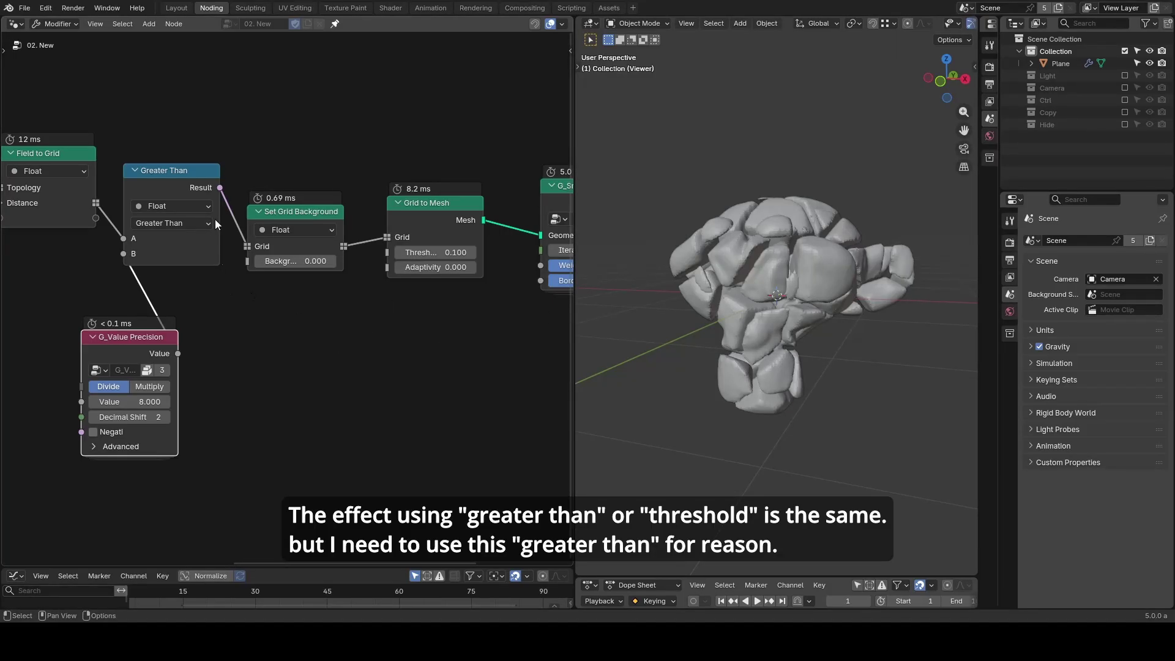
Step: Branch a Boolean Math Not node off the Greater Than Result and preview its output in the Viewer
{"action": "left_click_drag", "start_coordinate": [215, 188], "coordinate": [292, 388]}
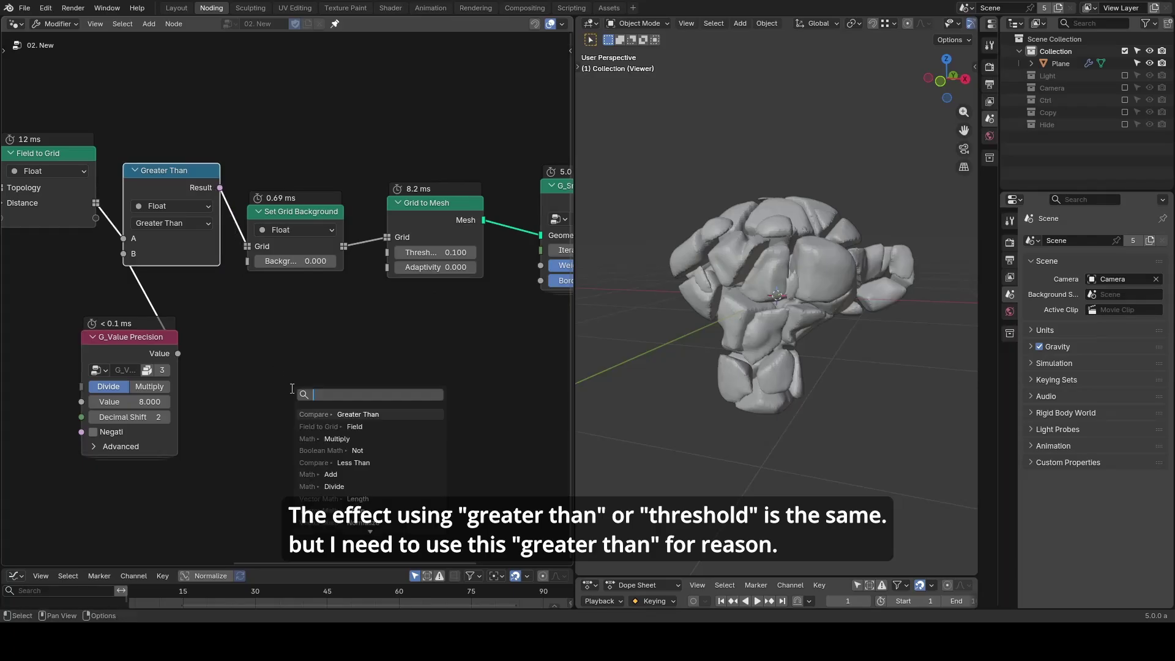
{"action": "type", "text": "not"}
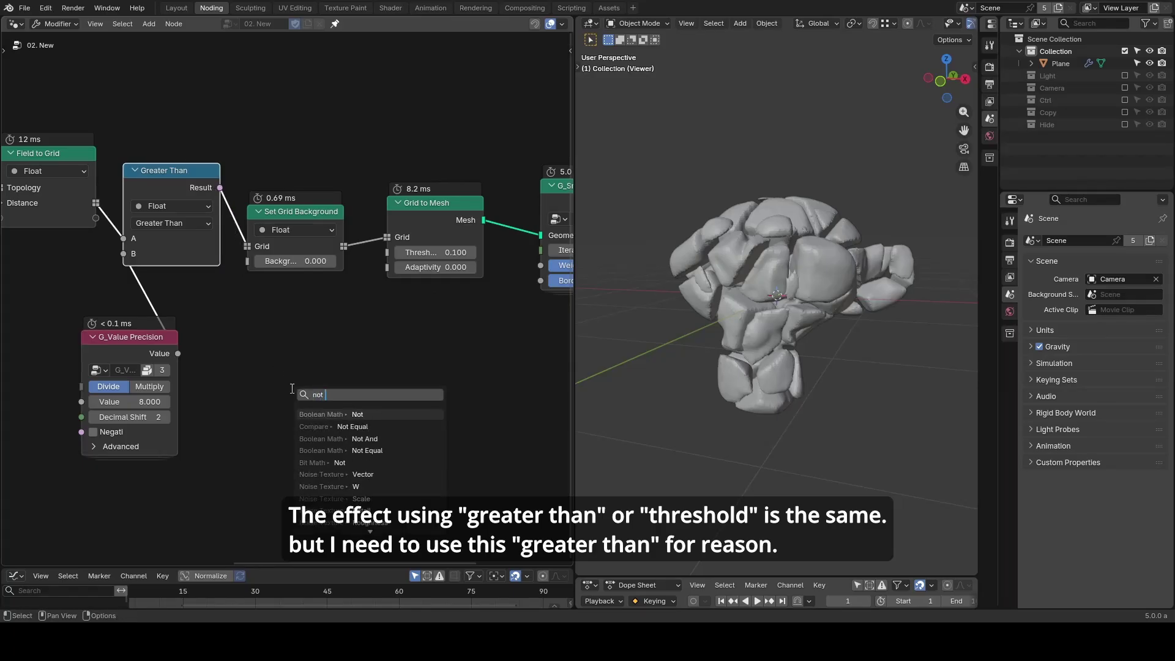
{"action": "key", "text": "Return"}
{"action": "left_click", "coordinate": [278, 385]}
{"action": "left_click", "coordinate": [360, 390], "text": "ctrl+shift"}
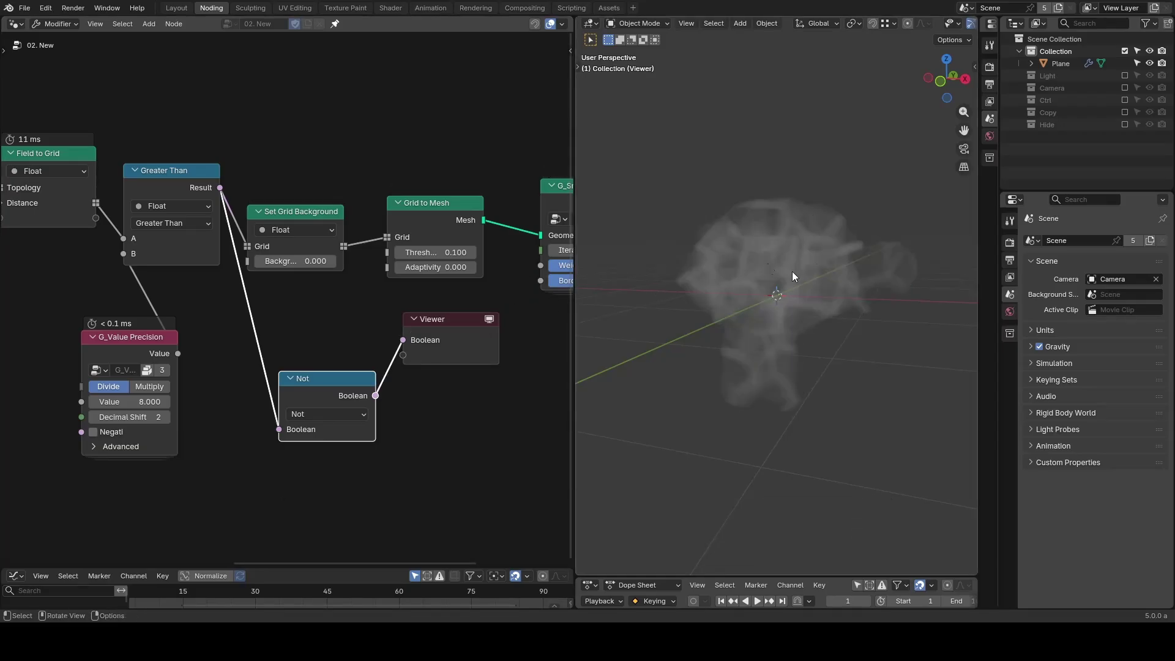
Step: Duplicate the Grid to Mesh node onto the link after the Not node and connect its Mesh to the Viewer
{"action": "middle_click_drag", "start_coordinate": [478, 400], "coordinate": [412, 362]}
{"action": "left_click_drag", "start_coordinate": [390, 293], "coordinate": [551, 337]}
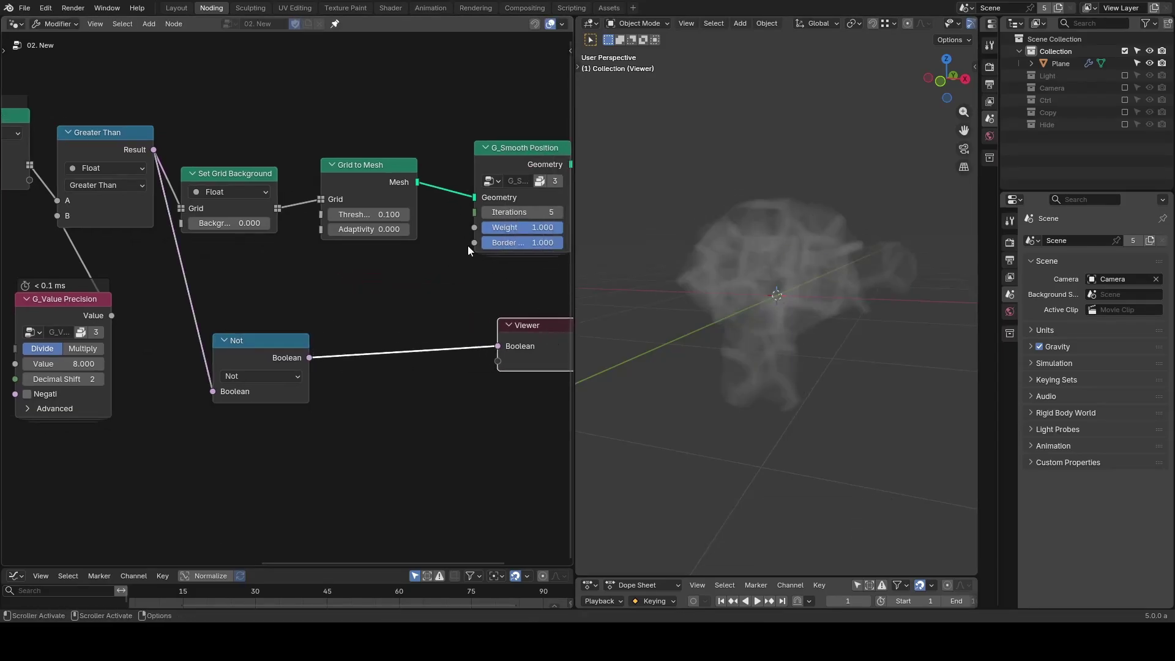
{"action": "left_click", "coordinate": [364, 173]}
{"action": "key", "text": "shift+d"}
{"action": "left_click", "coordinate": [409, 340]}
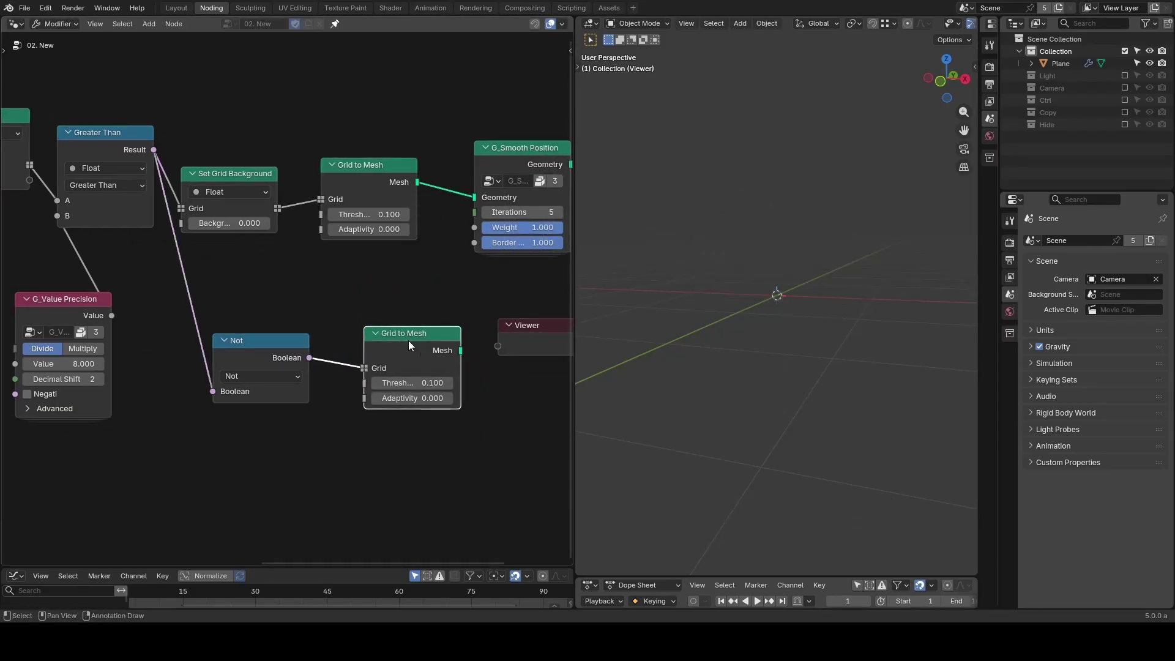
{"action": "middle_click_drag", "start_coordinate": [504, 392], "coordinate": [418, 386]}
{"action": "left_click_drag", "start_coordinate": [374, 344], "coordinate": [412, 340]}
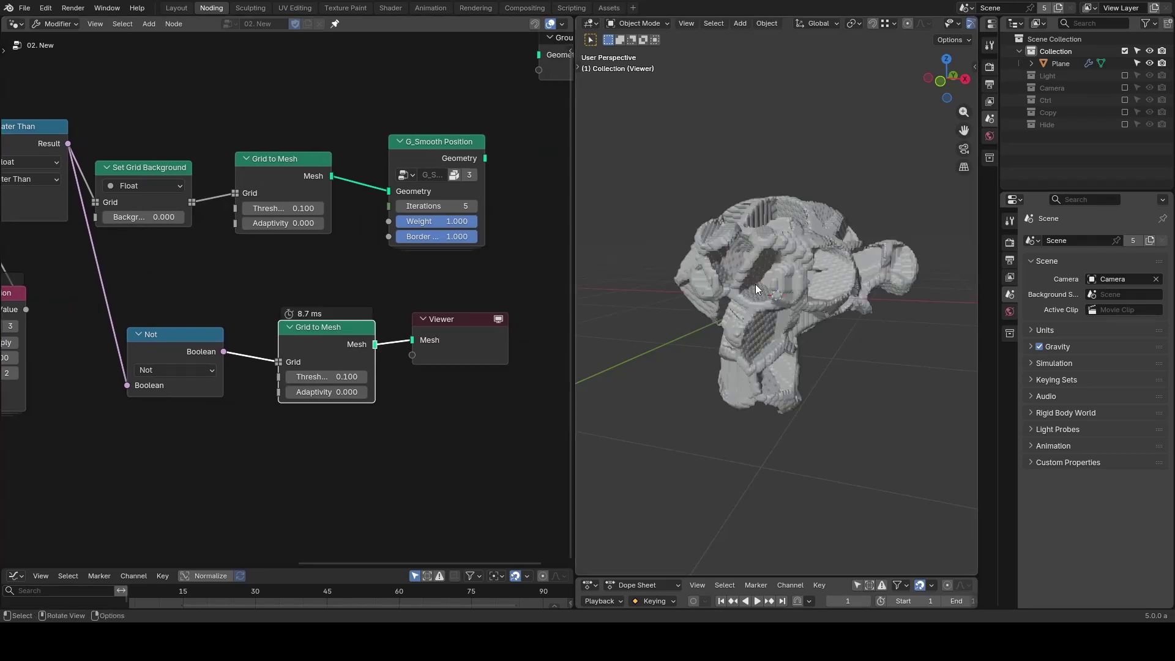
Step: Move G_Smooth Position farther along and insert a Join Geometry node between it and the first Grid to Mesh node
{"action": "left_click_drag", "start_coordinate": [441, 156], "coordinate": [533, 156]}
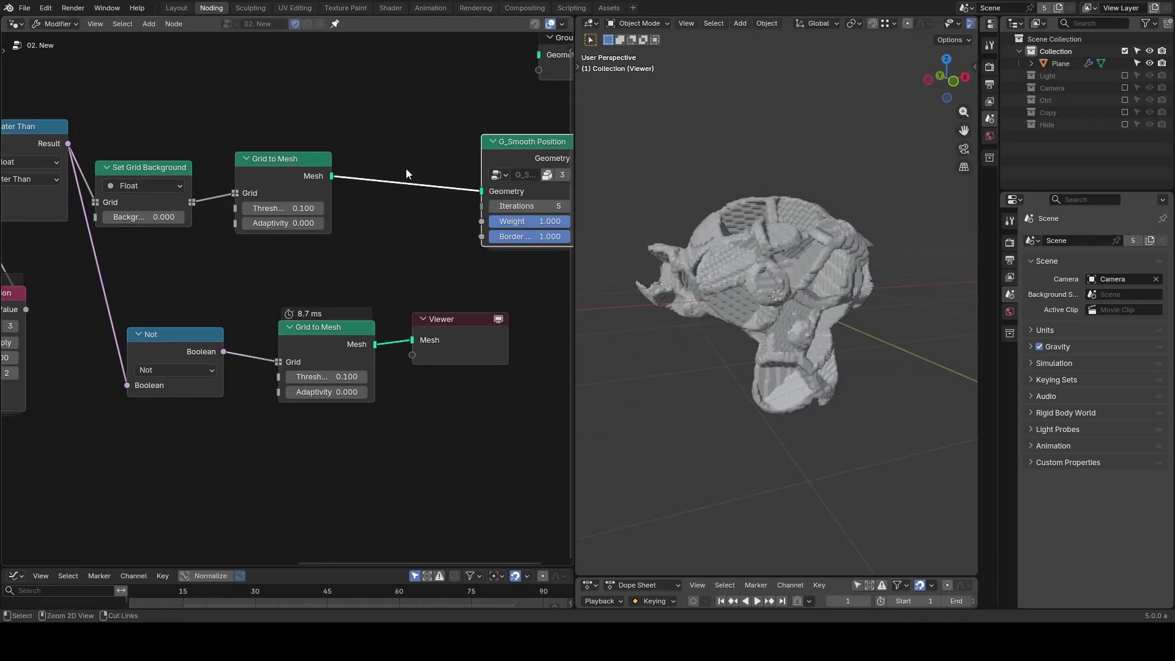
{"action": "key", "text": "shift+a"}
{"action": "type", "text": "join"}
{"action": "key", "text": "Return"}
{"action": "left_click", "coordinate": [361, 166]}
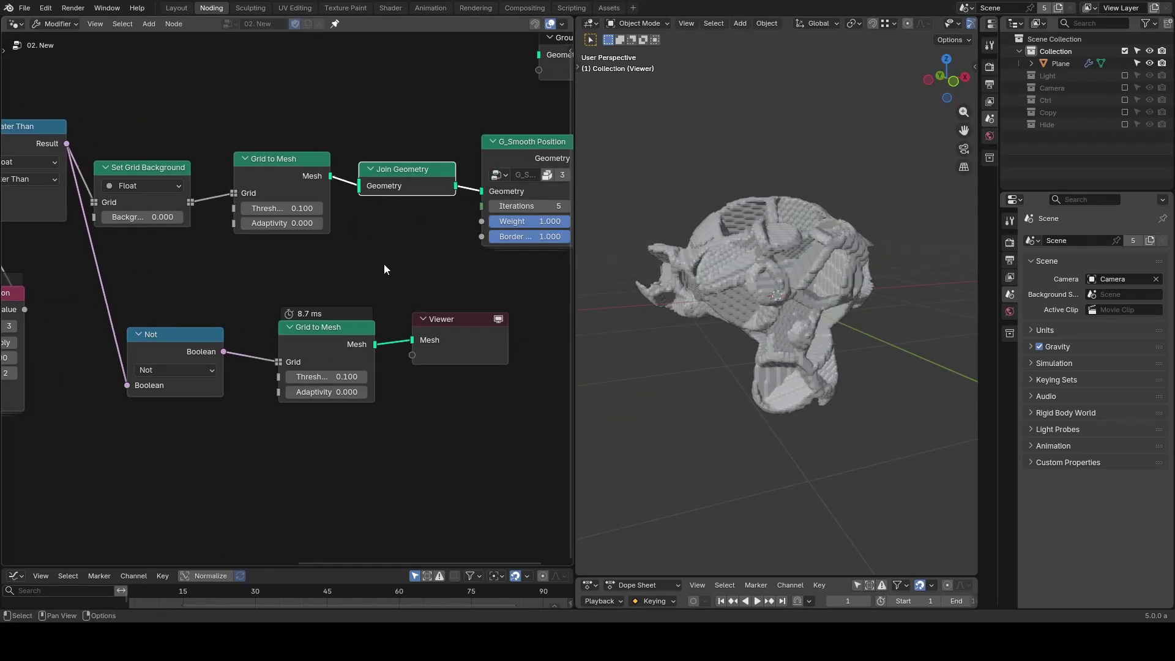
Step: Connect the second Grid to Mesh node's Mesh to the Join Geometry node and remove the Viewer
{"action": "left_click_drag", "start_coordinate": [375, 344], "coordinate": [359, 186]}
{"action": "scroll", "coordinate": [359, 186], "scroll_direction": "down", "scroll_amount": 2}
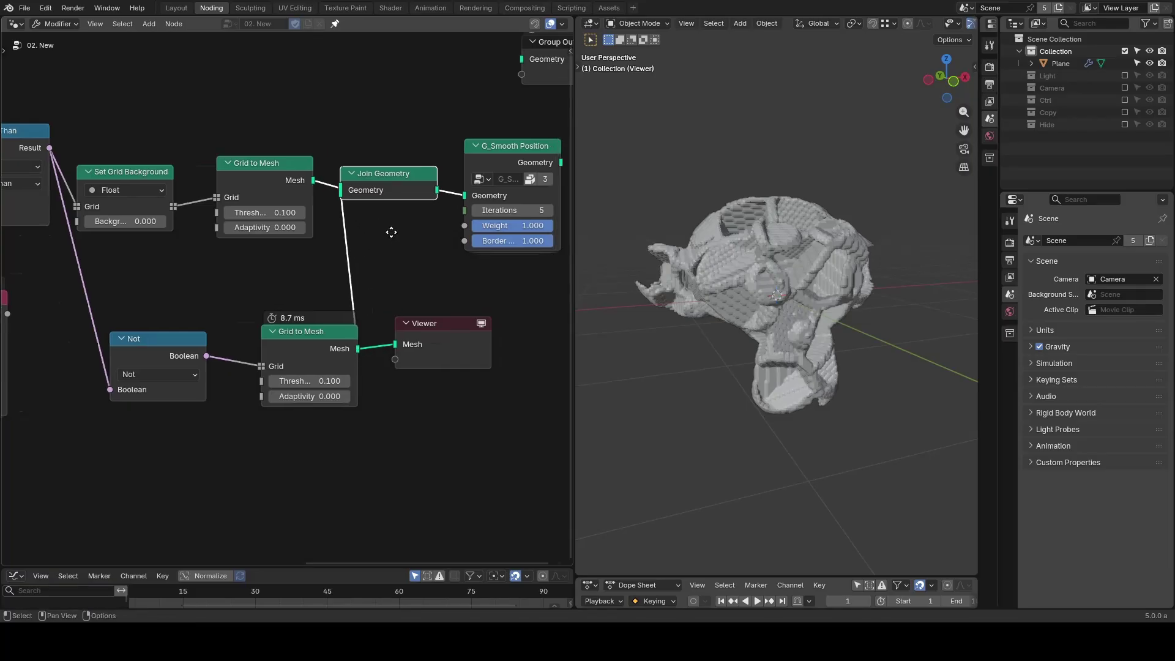
{"action": "left_click", "coordinate": [369, 219], "text": "alt+shift"}
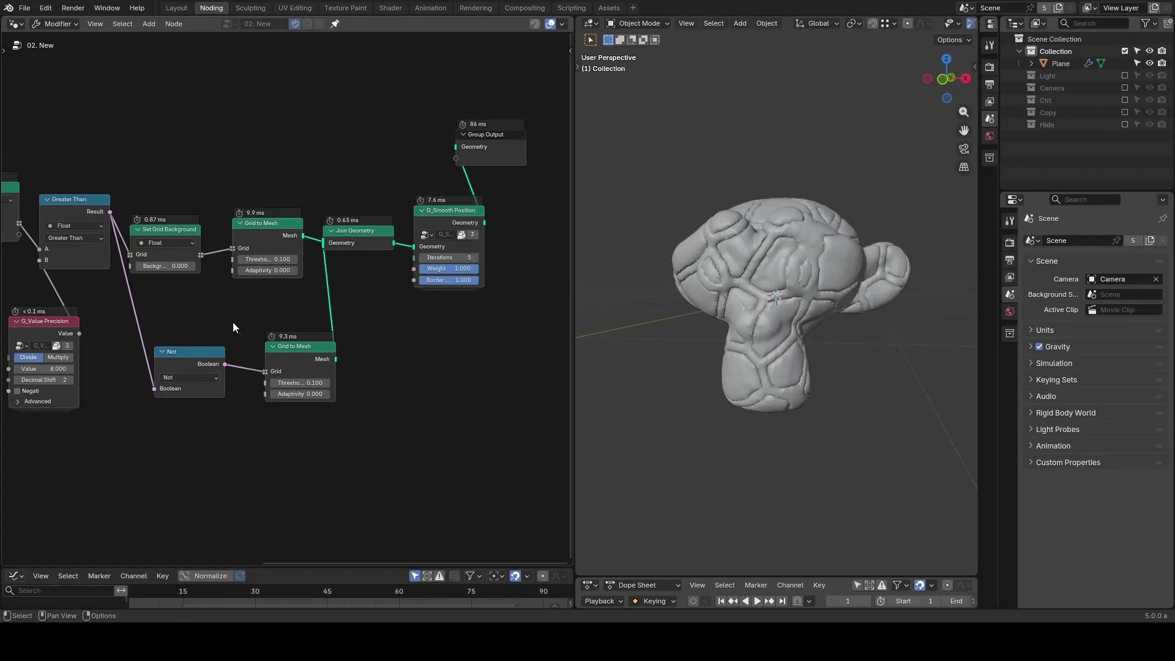
Step: Duplicate the Voronoi Texture node, set the copy's feature output to F1, and place it below the second Grid to Mesh node
{"action": "middle_click_drag", "start_coordinate": [236, 328], "coordinate": [482, 246]}
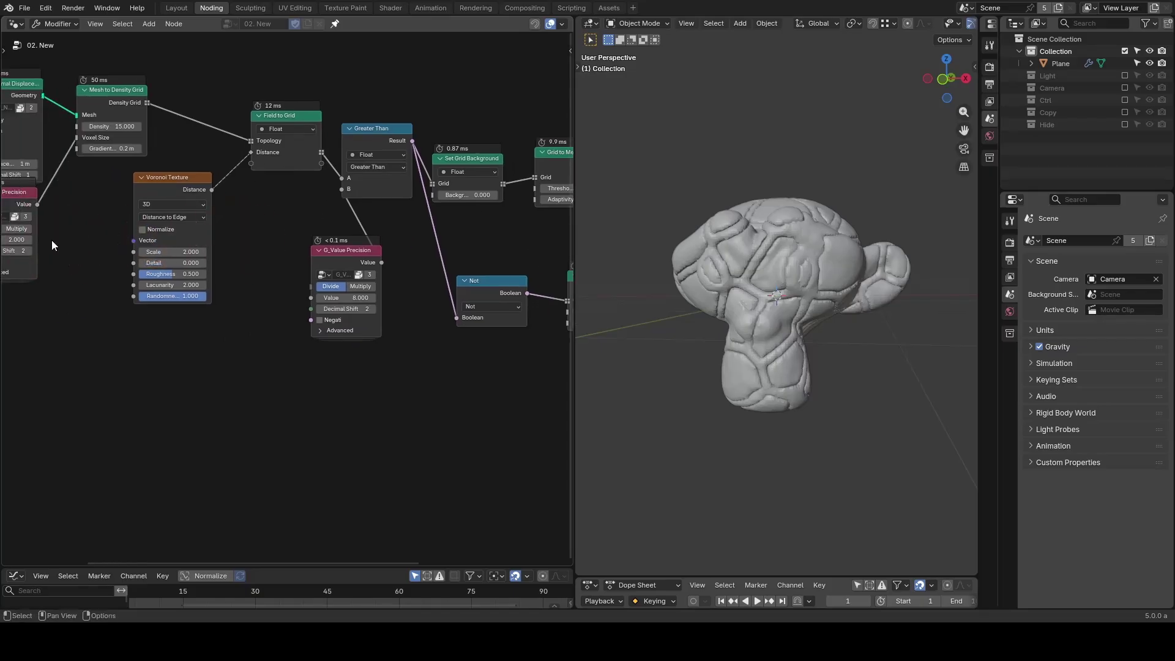
{"action": "left_click", "coordinate": [161, 185]}
{"action": "key", "text": "shift+d"}
{"action": "left_click", "coordinate": [187, 363]}
{"action": "left_click", "coordinate": [194, 372]}
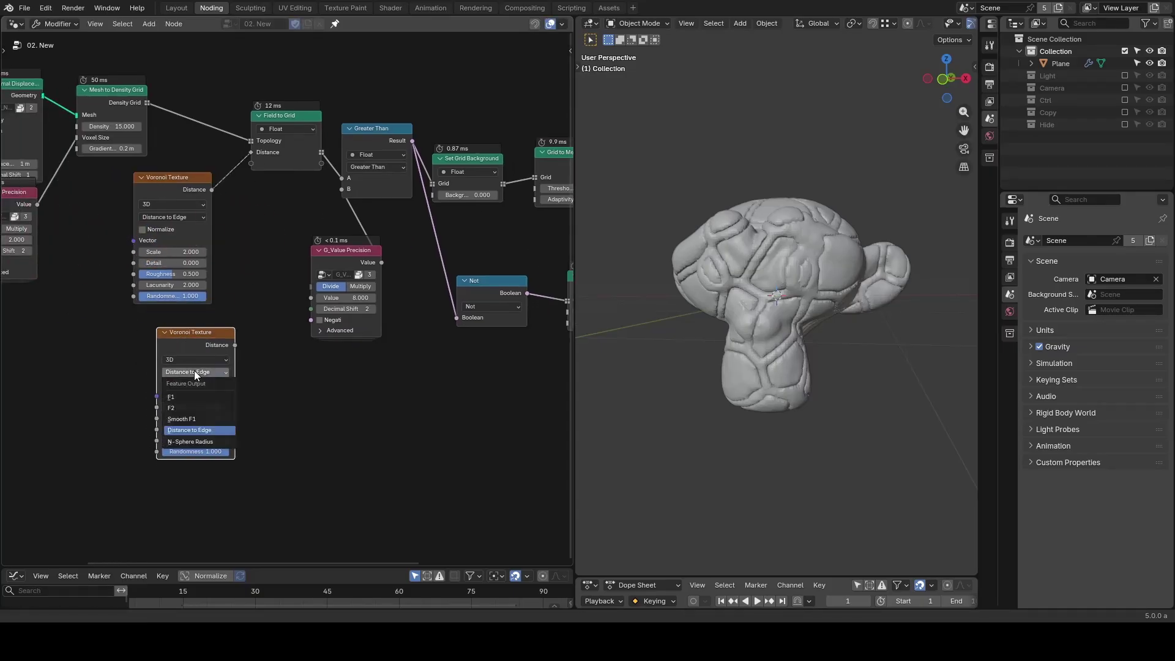
{"action": "left_click", "coordinate": [193, 398]}
{"action": "left_click_drag", "start_coordinate": [214, 358], "coordinate": [549, 382]}
{"action": "middle_click_drag", "start_coordinate": [519, 380], "coordinate": [178, 380]}
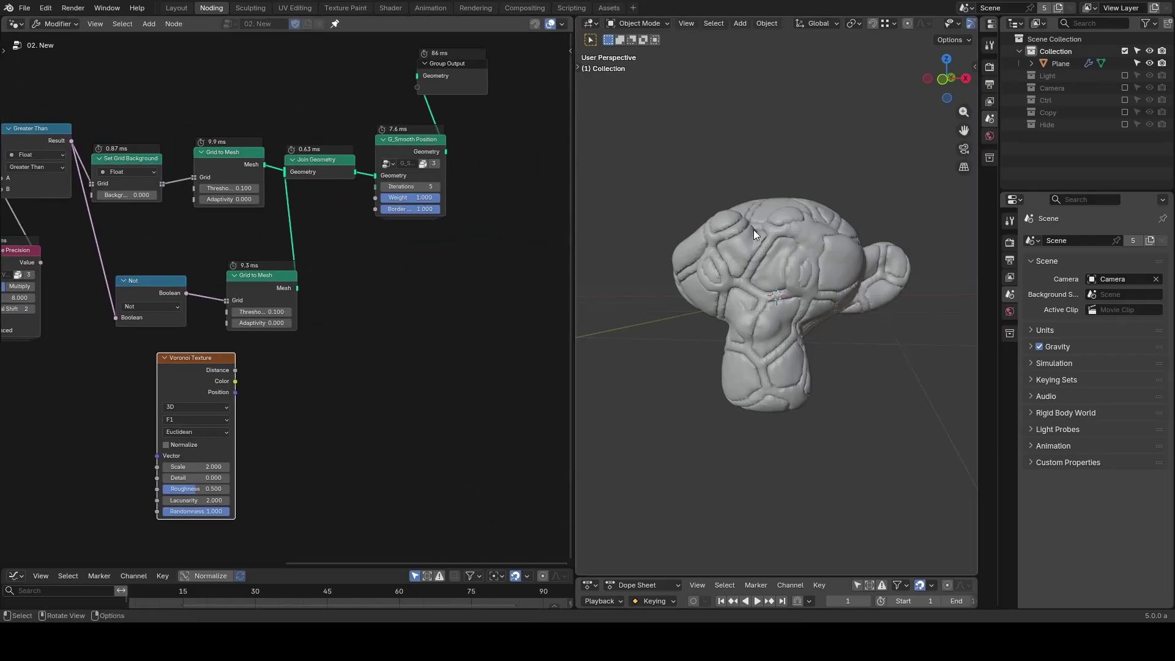
Step: Outline one cell on the monkey, preview the F1 Voronoi Color on the joined geometry in a Viewer, and delete that Viewer
{"action": "mouse_move", "coordinate": [754, 230]}
{"action": "left_mouse_down"}
{"action": "mouse_move", "coordinate": [715, 244]}
{"action": "mouse_move", "coordinate": [765, 231]}
{"action": "mouse_move", "coordinate": [752, 226]}
{"action": "left_mouse_up"}
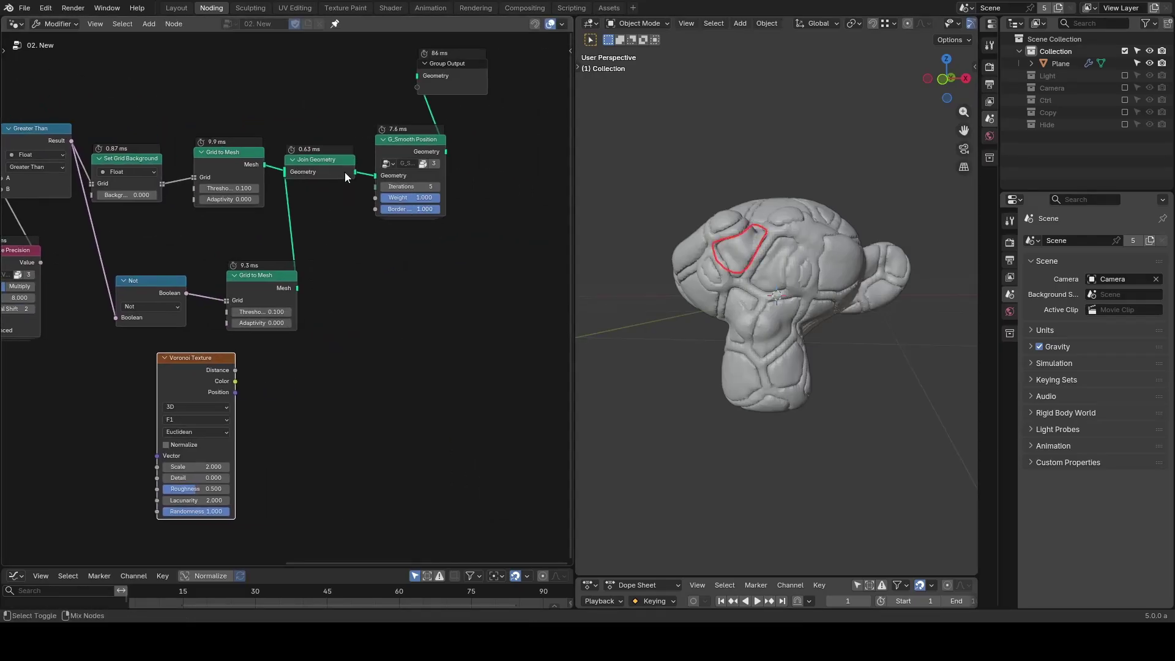
{"action": "left_click", "coordinate": [411, 166], "text": "ctrl+shift"}
{"action": "left_click", "coordinate": [235, 380], "text": "ctrl+shift"}
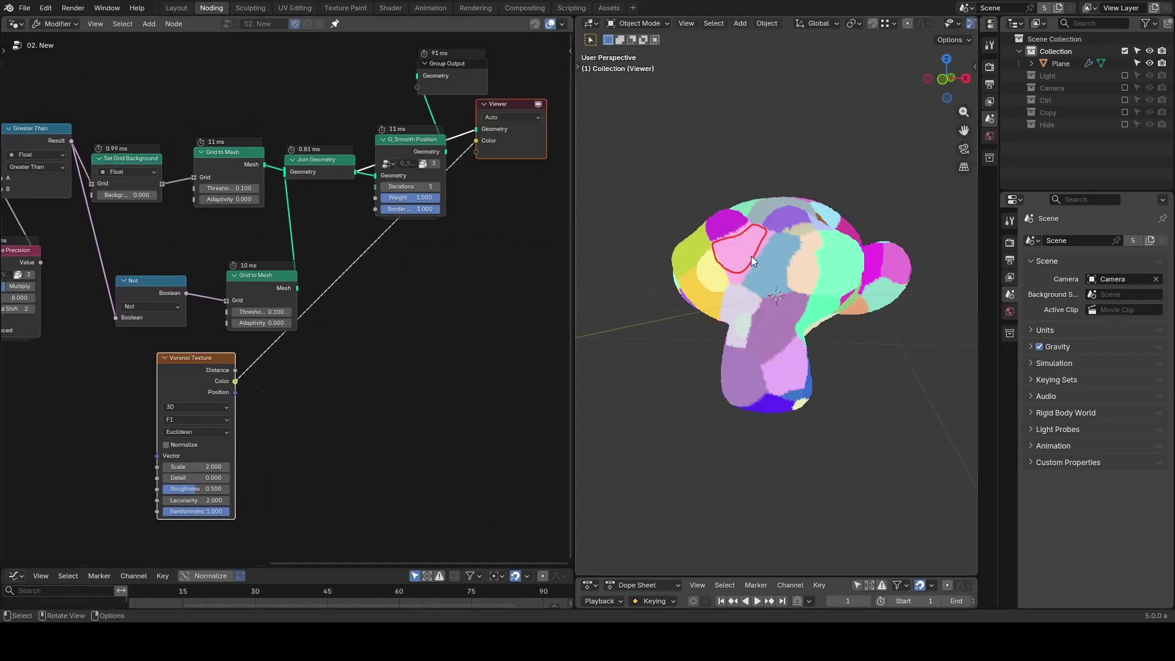
{"action": "left_click", "coordinate": [503, 107]}
{"action": "key", "text": "x"}
Step: Move the Join Geometry group of nodes farther along and insert a Store Named Attribute node after the first Grid to Mesh
{"action": "left_click_drag", "start_coordinate": [508, 57], "coordinate": [286, 225]}
{"action": "key", "text": "g"}
{"action": "left_click", "coordinate": [449, 227]}
{"action": "key", "text": "shift+a"}
{"action": "type", "text": "store named"}
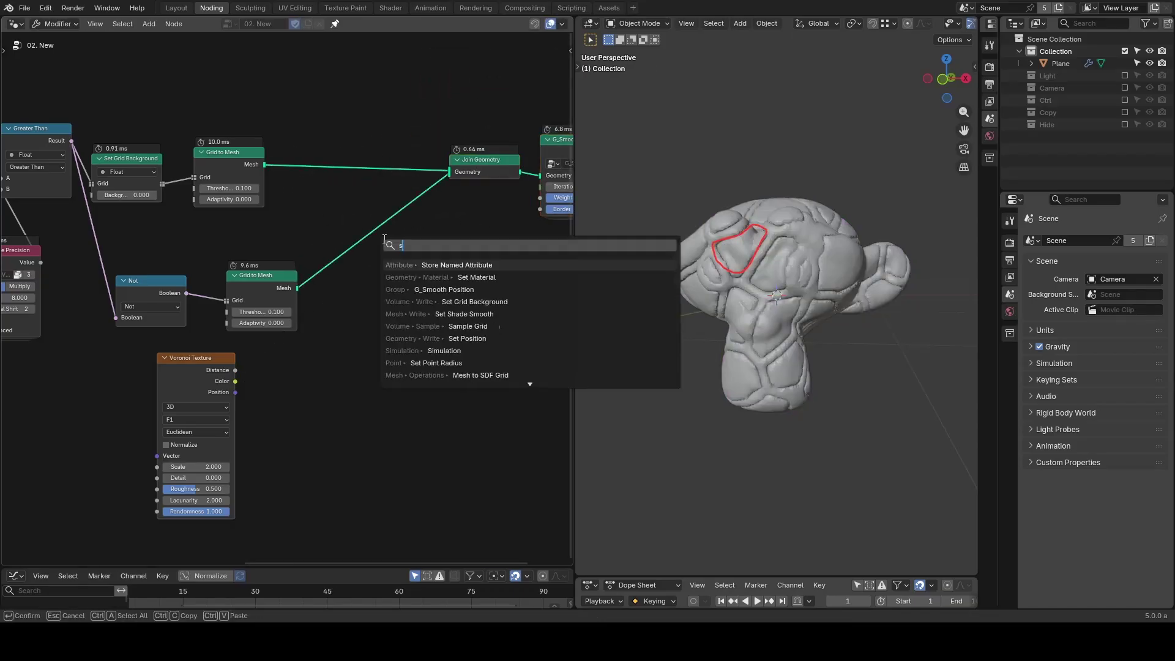
{"action": "key", "text": "Return"}
{"action": "left_click", "coordinate": [374, 175]}
Step: Make the stored attribute a Color named C and feed the F1 Voronoi Color into its Value
{"action": "scroll", "coordinate": [373, 176], "scroll_direction": "up", "scroll_amount": 1}
{"action": "left_click", "coordinate": [408, 135]}
{"action": "left_click", "coordinate": [408, 182]}
{"action": "left_click", "coordinate": [413, 190]}
{"action": "type", "text": "C"}
{"action": "left_click", "coordinate": [421, 212]}
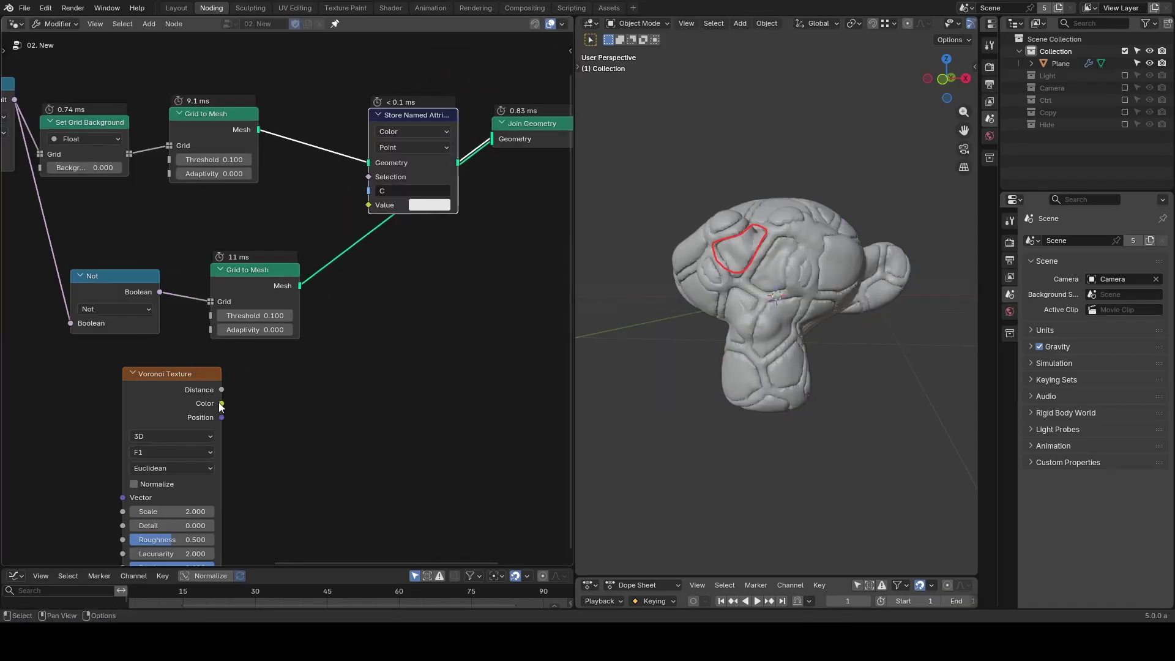
{"action": "left_click_drag", "start_coordinate": [221, 403], "coordinate": [369, 205]}
Step: Duplicate the Store Named Attribute node onto the second Grid to Mesh link and set its Value colour to black
{"action": "left_click_drag", "start_coordinate": [389, 116], "coordinate": [391, 59]}
{"action": "key", "text": "shift+d"}
{"action": "left_click", "coordinate": [403, 195]}
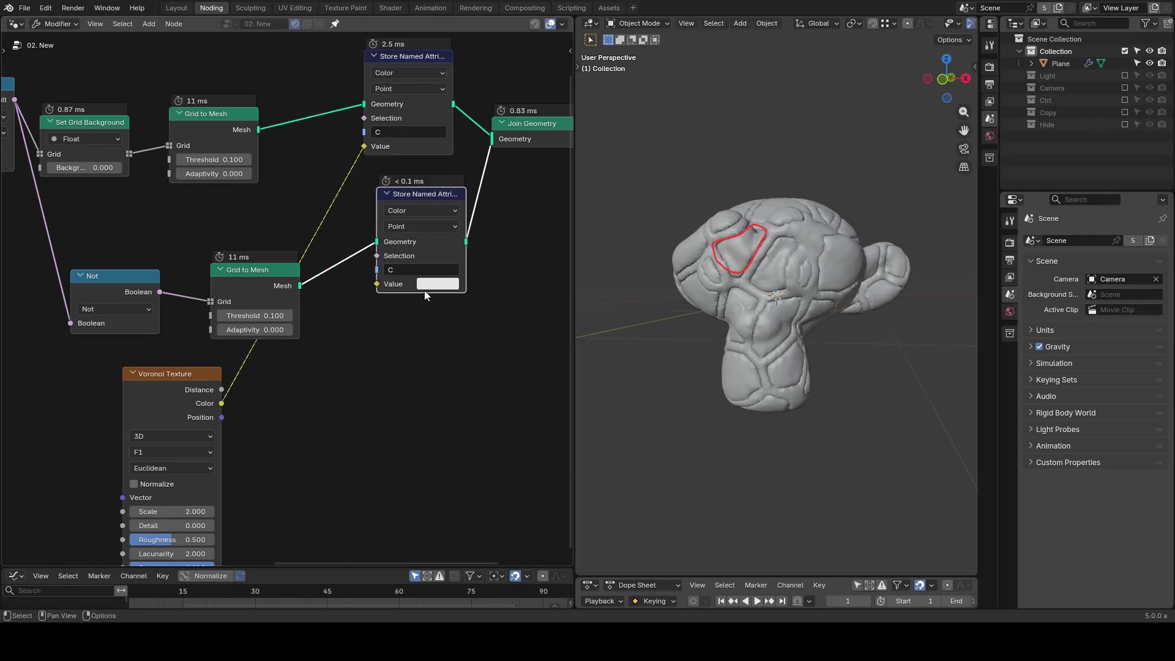
{"action": "left_click", "coordinate": [428, 285]}
{"action": "left_click", "coordinate": [533, 125]}
{"action": "left_click_drag", "start_coordinate": [533, 126], "coordinate": [536, 161]}
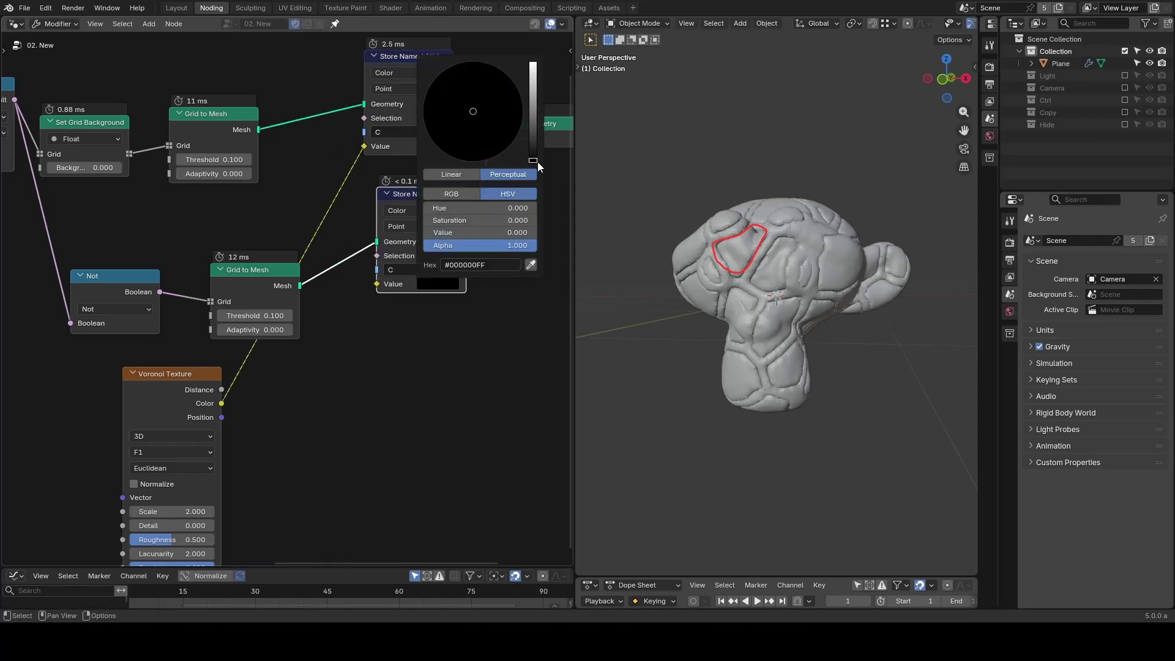
{"action": "left_click", "coordinate": [544, 270]}
Step: Move Group Output farther along and insert a Set Material node between G_Smooth Position and Group Output
{"action": "middle_click_drag", "start_coordinate": [538, 263], "coordinate": [223, 281]}
{"action": "scroll", "coordinate": [223, 282], "scroll_direction": "down", "scroll_amount": 4}
{"action": "left_click_drag", "start_coordinate": [330, 122], "coordinate": [494, 229]}
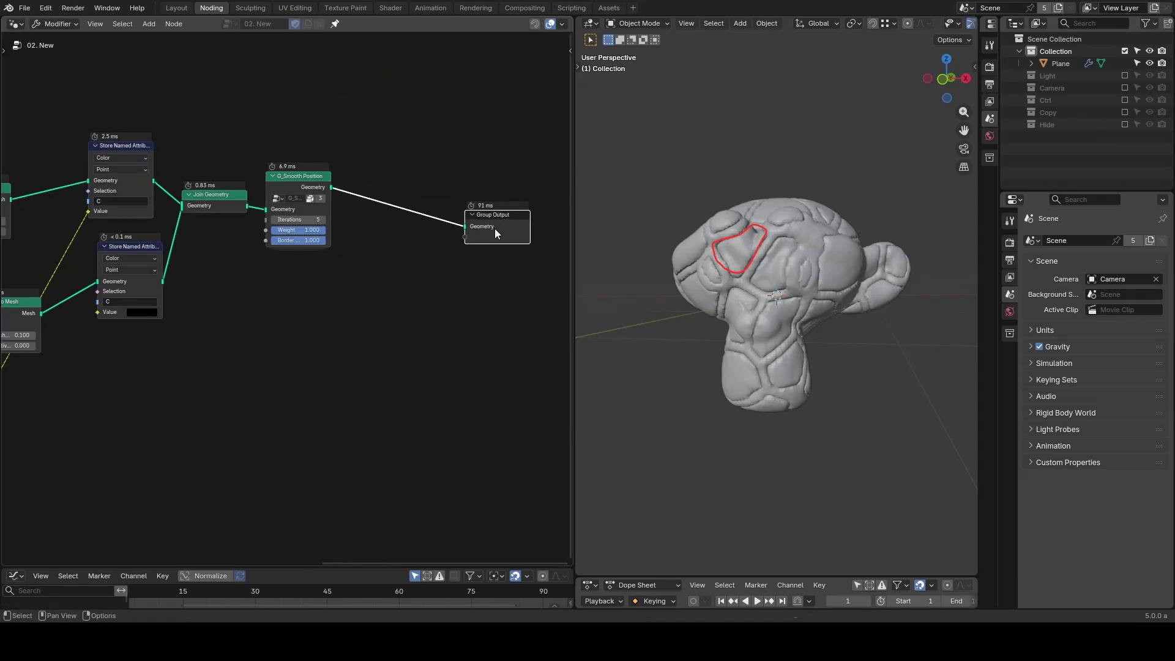
{"action": "key", "text": "shift+a"}
{"action": "type", "text": "se"}
{"action": "key", "text": "Return"}
{"action": "left_click", "coordinate": [381, 184]}
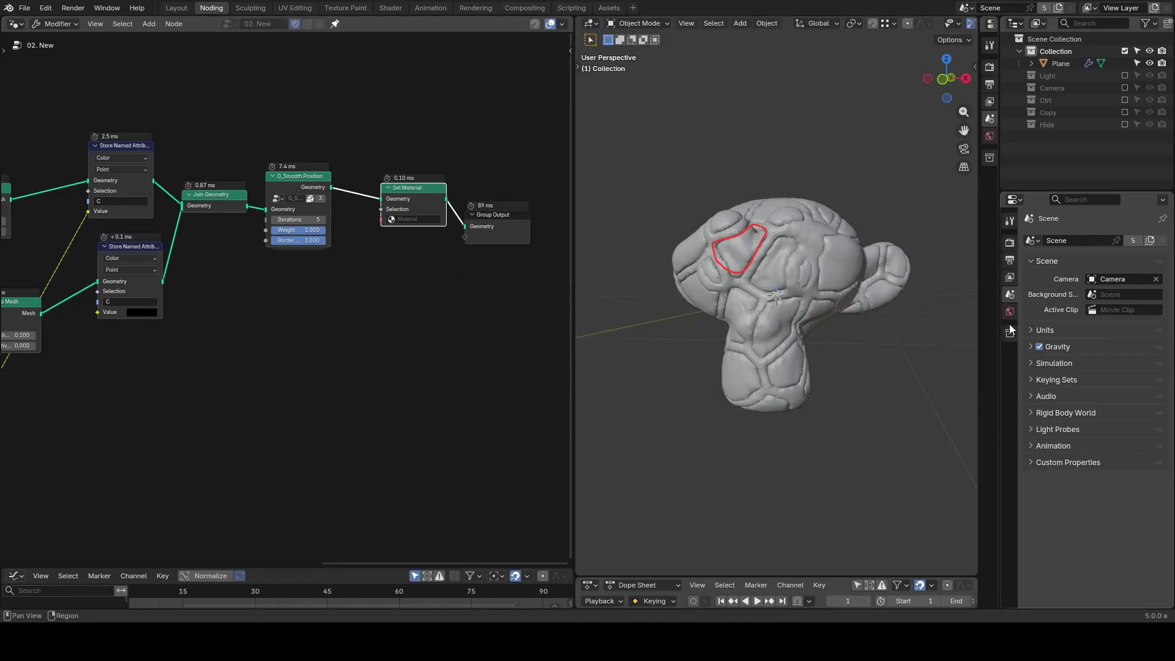
Step: Select the Plane object and assign its Material to the Set Material node
{"action": "left_click", "coordinate": [1060, 63]}
{"action": "left_click", "coordinate": [1009, 458]}
{"action": "left_click_drag", "start_coordinate": [1070, 292], "coordinate": [404, 219]}
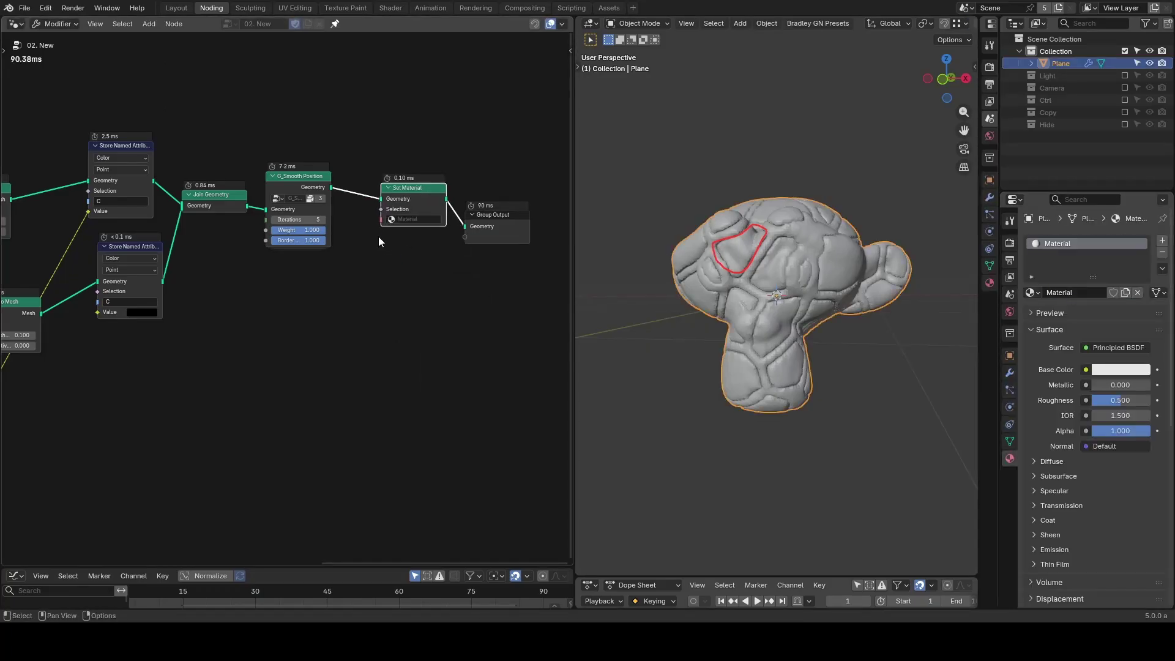
Step: Split the node editor, change the lower area to the Shader Editor, and delete the Principled BSDF node
{"action": "left_click_drag", "start_coordinate": [7, 561], "coordinate": [31, 299]}
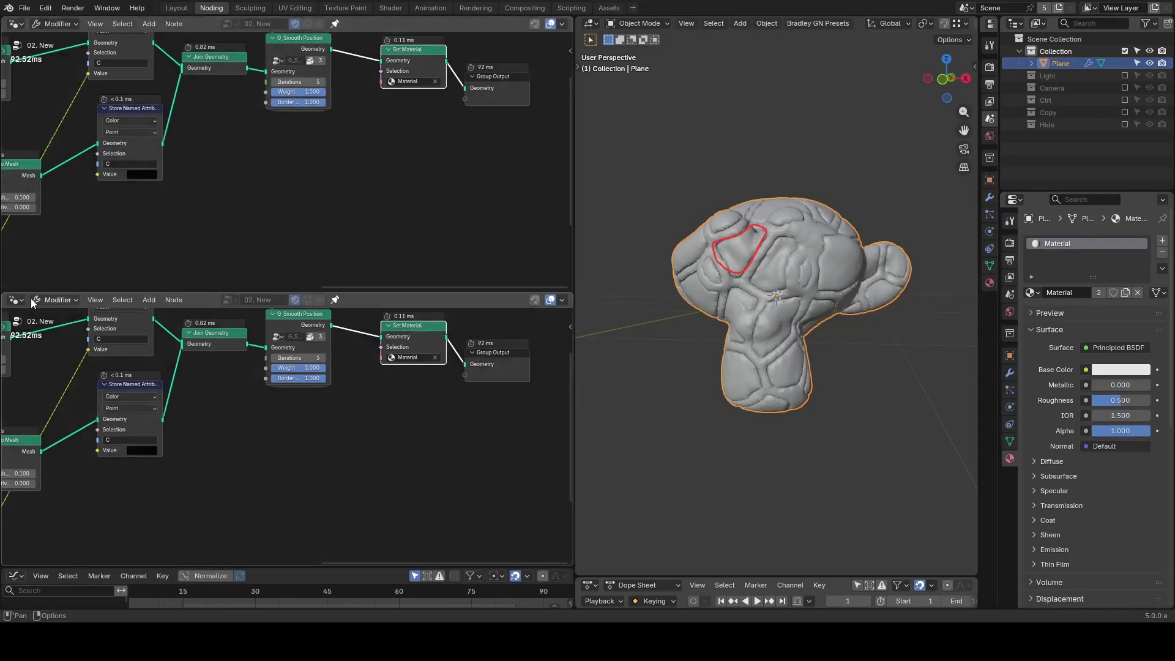
{"action": "left_click", "coordinate": [17, 300]}
{"action": "left_click", "coordinate": [64, 395]}
{"action": "left_click", "coordinate": [205, 393]}
{"action": "key", "text": "x"}
Step: Add an Attribute node to the material and set its attribute name to C
{"action": "key", "text": "shift+a"}
{"action": "type", "text": "at"}
{"action": "key", "text": "Return"}
{"action": "left_click", "coordinate": [206, 384]}
{"action": "left_click", "coordinate": [238, 455]}
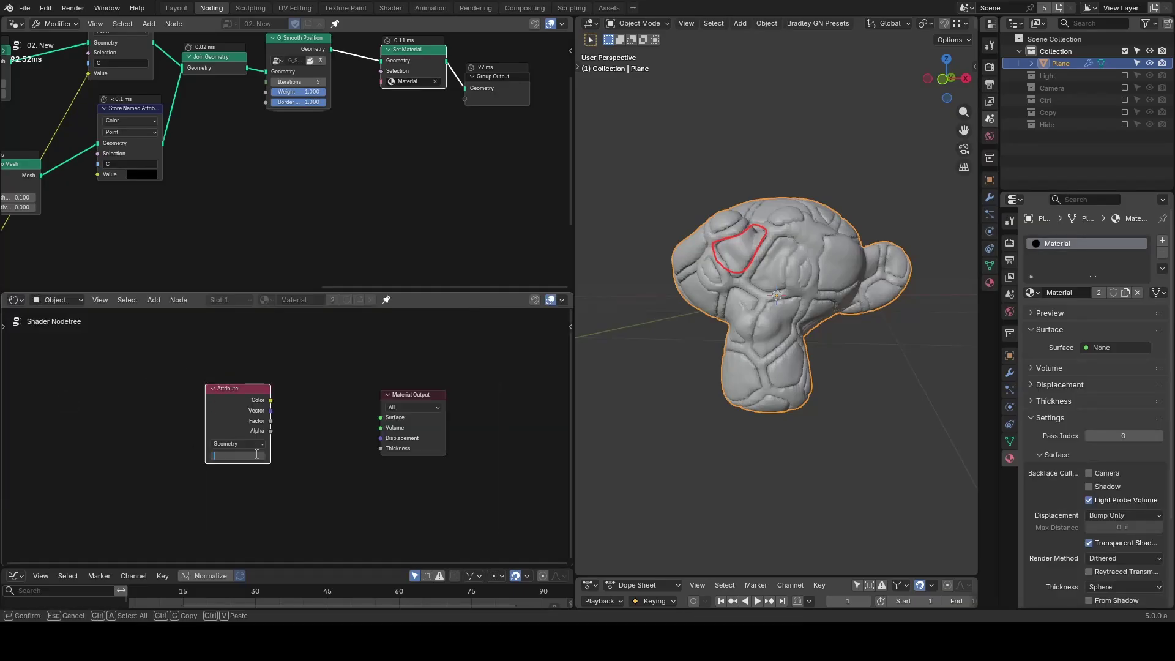
{"action": "type", "text": "C"}
{"action": "key", "text": "Return"}
Step: Connect the Attribute Color to the Material Output Surface and display the material's colours in the viewport
{"action": "left_click_drag", "start_coordinate": [254, 404], "coordinate": [237, 405]}
{"action": "left_click", "coordinate": [237, 405], "text": "ctrl+shift"}
{"action": "key", "text": "z"}
{"action": "middle_click_drag", "start_coordinate": [842, 274], "coordinate": [747, 381]}
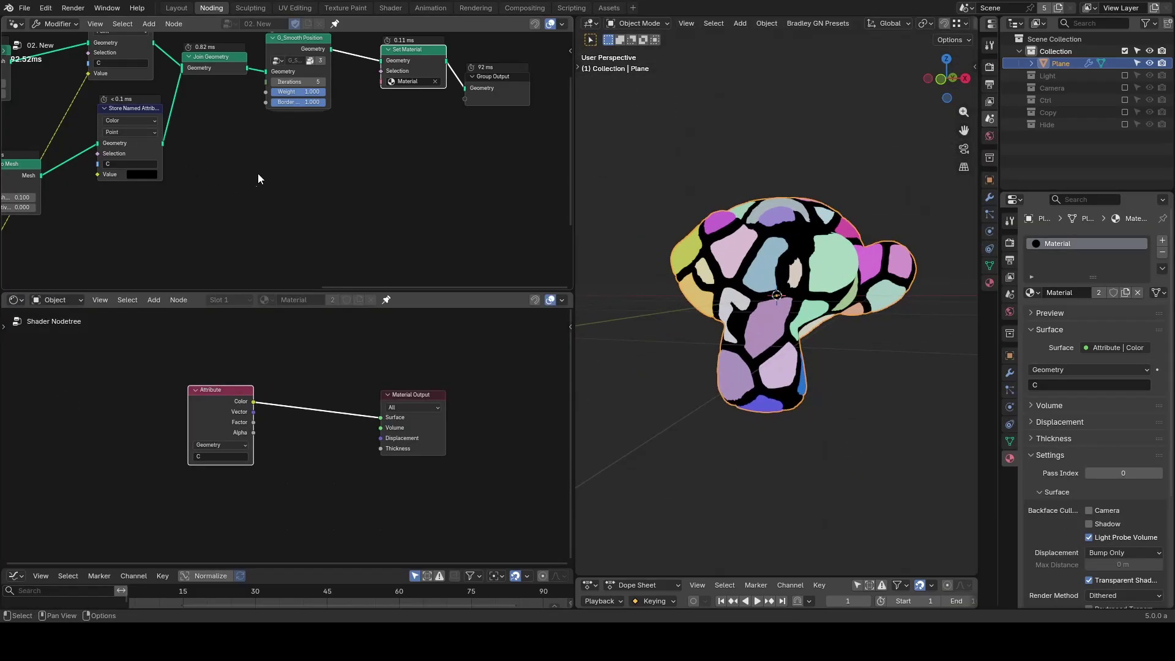
Step: Enlarge the geometry node editor and set both Voronoi Texture nodes to 4D
{"action": "middle_click_drag", "start_coordinate": [218, 158], "coordinate": [222, 128]}
{"action": "scroll", "coordinate": [163, 128], "scroll_direction": "down", "scroll_amount": 3}
{"action": "left_click_drag", "start_coordinate": [241, 292], "coordinate": [239, 460]}
{"action": "scroll", "coordinate": [239, 336], "scroll_direction": "up", "scroll_amount": 2}
{"action": "left_click", "coordinate": [169, 106]}
{"action": "left_click", "coordinate": [169, 165]}
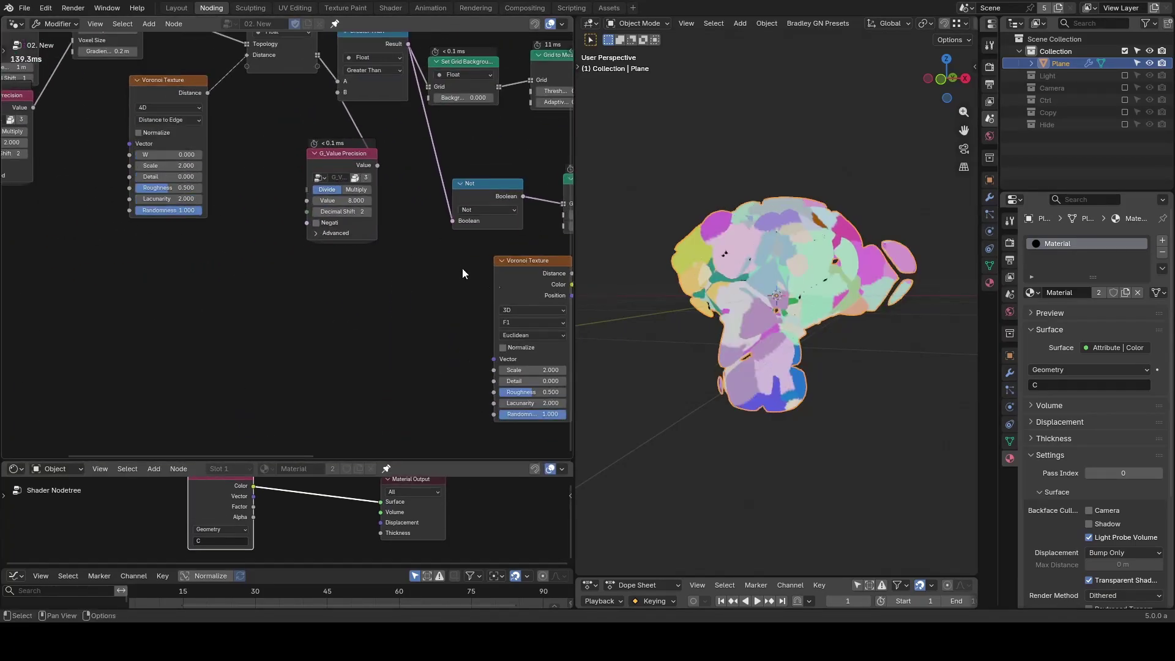
{"action": "left_click", "coordinate": [534, 310]}
{"action": "left_click", "coordinate": [531, 323]}
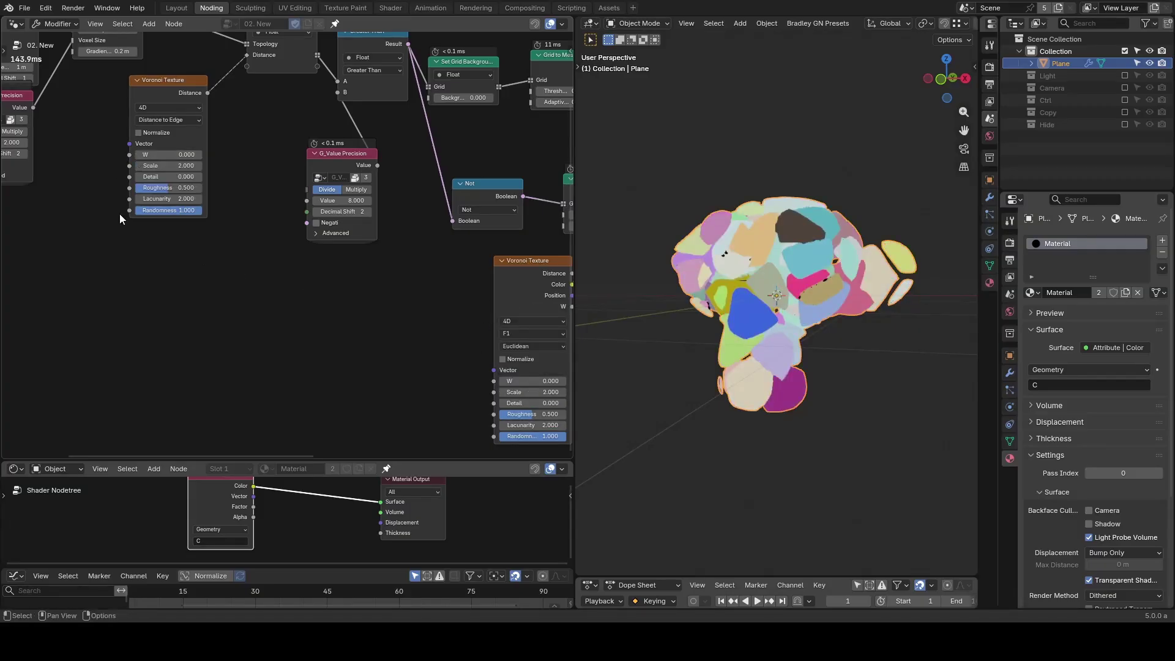
Step: Add a G_Value Precision node, connect its Value to both Voronoi W inputs, and vary the value to change the cell pattern
{"action": "key", "text": "shift+a"}
{"action": "type", "text": "value p"}
{"action": "key", "text": "Return"}
{"action": "left_click", "coordinate": [52, 267]}
{"action": "left_click_drag", "start_coordinate": [119, 285], "coordinate": [494, 381]}
{"action": "left_click_drag", "start_coordinate": [86, 320], "coordinate": [188, 319]}
{"action": "middle_click_drag", "start_coordinate": [491, 261], "coordinate": [226, 300]}
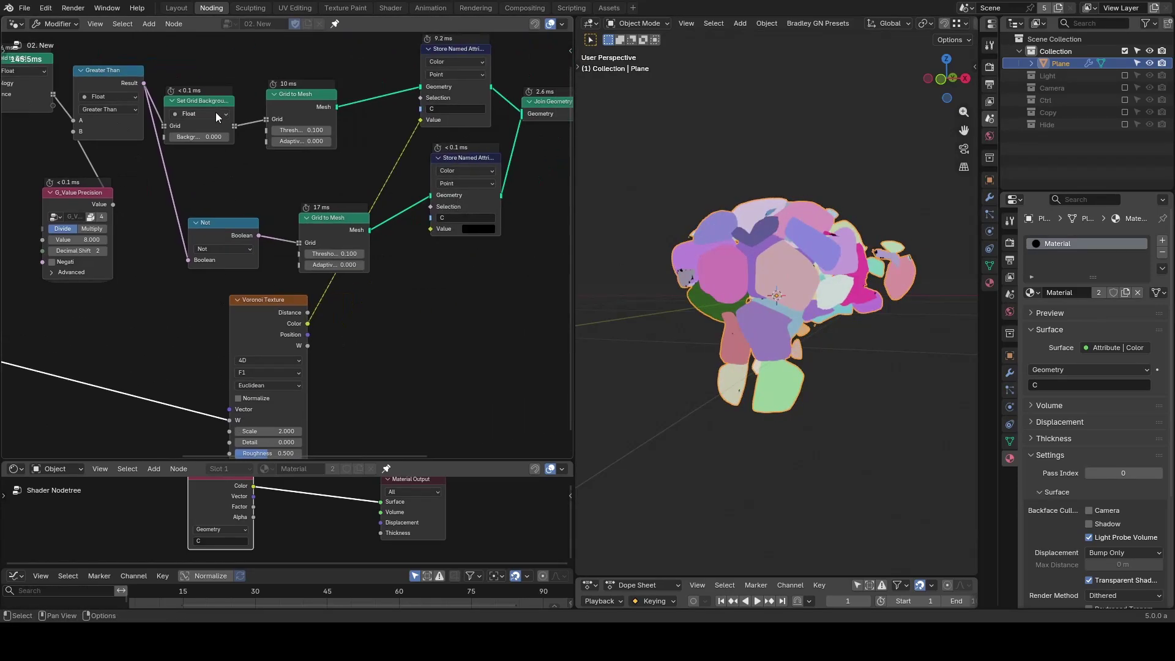
Step: Duplicate the Set Grid Background node onto the link between Not and the second Grid to Mesh
{"action": "left_click", "coordinate": [207, 104]}
{"action": "key", "text": "shift+d"}
{"action": "left_click", "coordinate": [328, 230]}
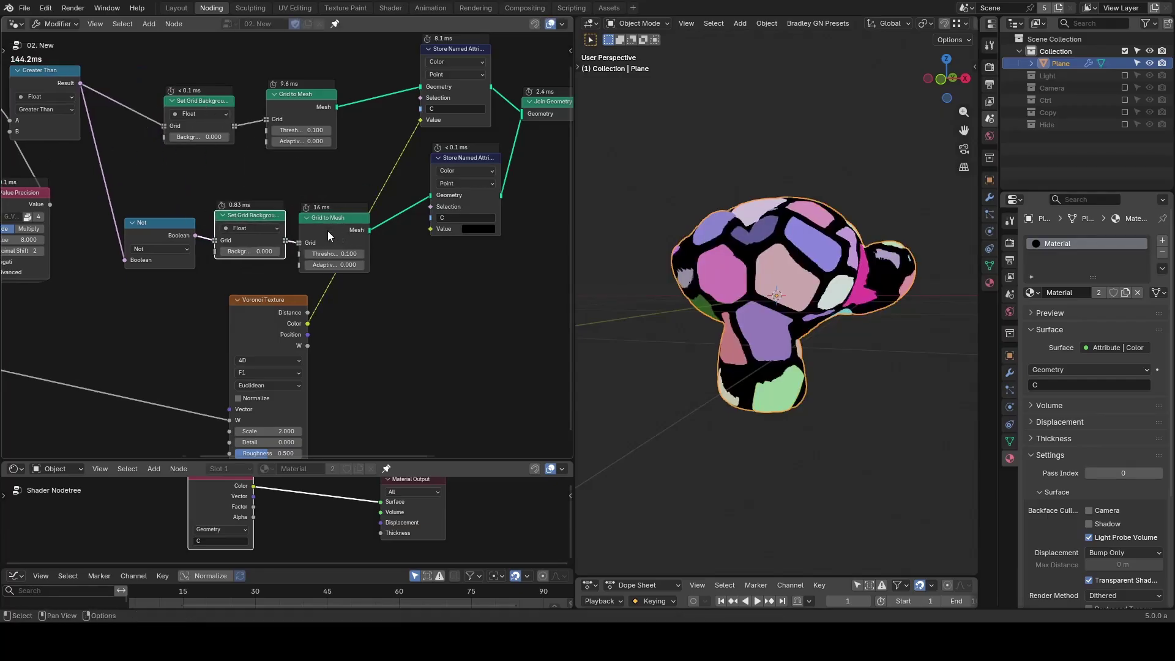
Step: Set the G_Value Precision driving the Voronoi W inputs to 17 and return the viewport to solid shading
{"action": "middle_click_drag", "start_coordinate": [202, 220], "coordinate": [567, 135]}
{"action": "mouse_move", "coordinate": [114, 273]}
{"action": "left_mouse_down"}
{"action": "mouse_move", "coordinate": [126, 274]}
{"action": "mouse_move", "coordinate": [108, 274]}
{"action": "left_mouse_up"}
{"action": "key", "text": "shift+z"}
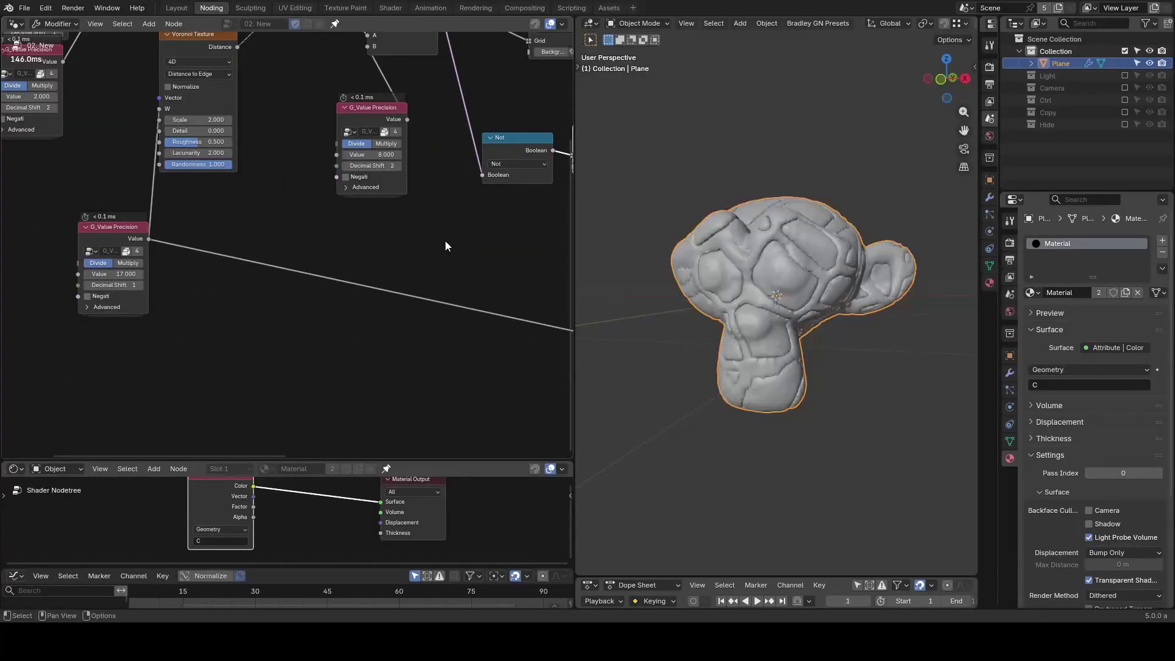
{"action": "scroll", "coordinate": [445, 246], "scroll_direction": "down", "scroll_amount": 5}
{"action": "middle_click_drag", "start_coordinate": [443, 241], "coordinate": [319, 295]}
{"action": "scroll", "coordinate": [318, 300], "scroll_direction": "down", "scroll_amount": 1}
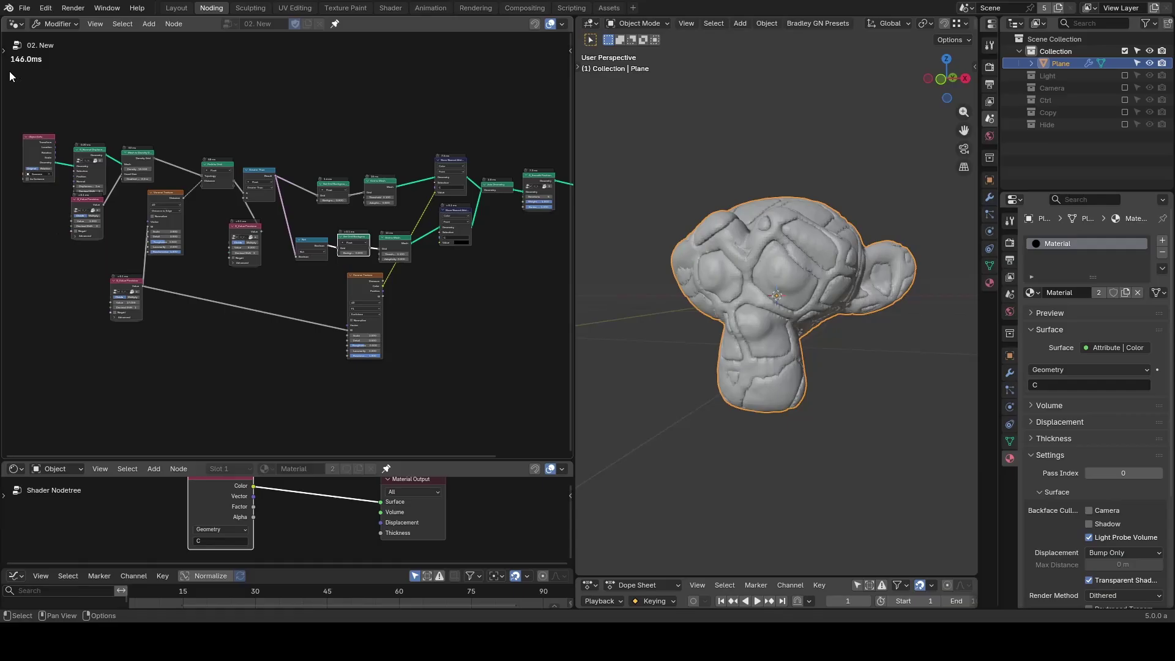
Step: Underline the total execution time, unpin the node tree, and switch the modifier to 01b. Old Principles for effect
{"action": "left_click_drag", "start_coordinate": [9, 71], "coordinate": [73, 71]}
{"action": "left_click", "coordinate": [337, 27]}
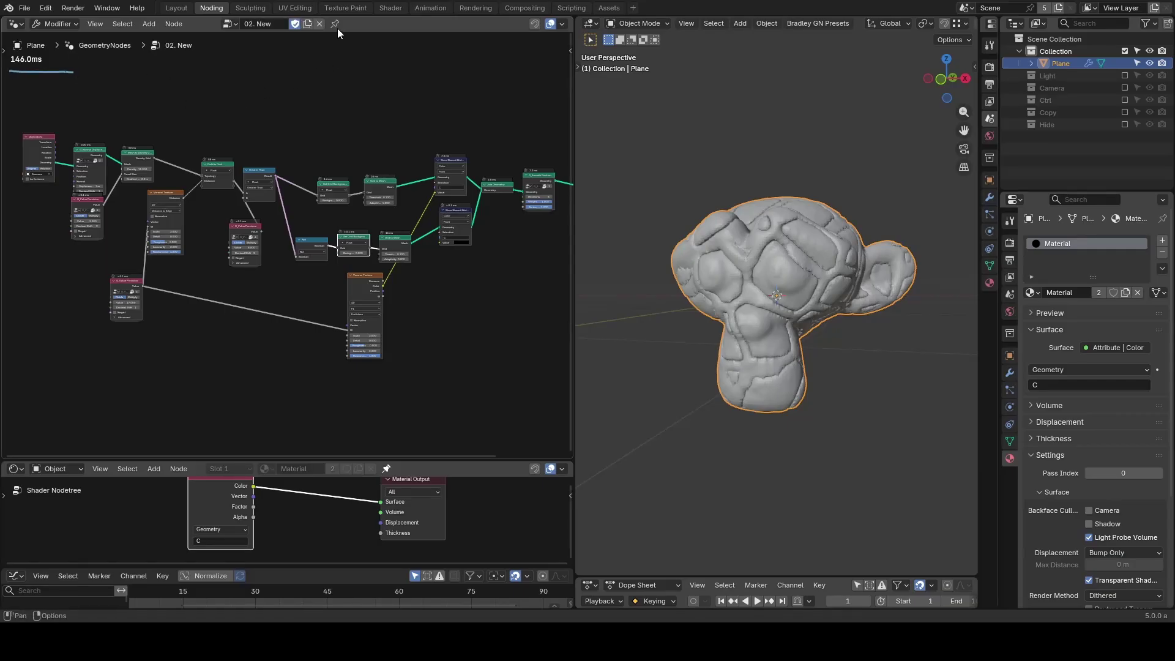
{"action": "left_click", "coordinate": [233, 27]}
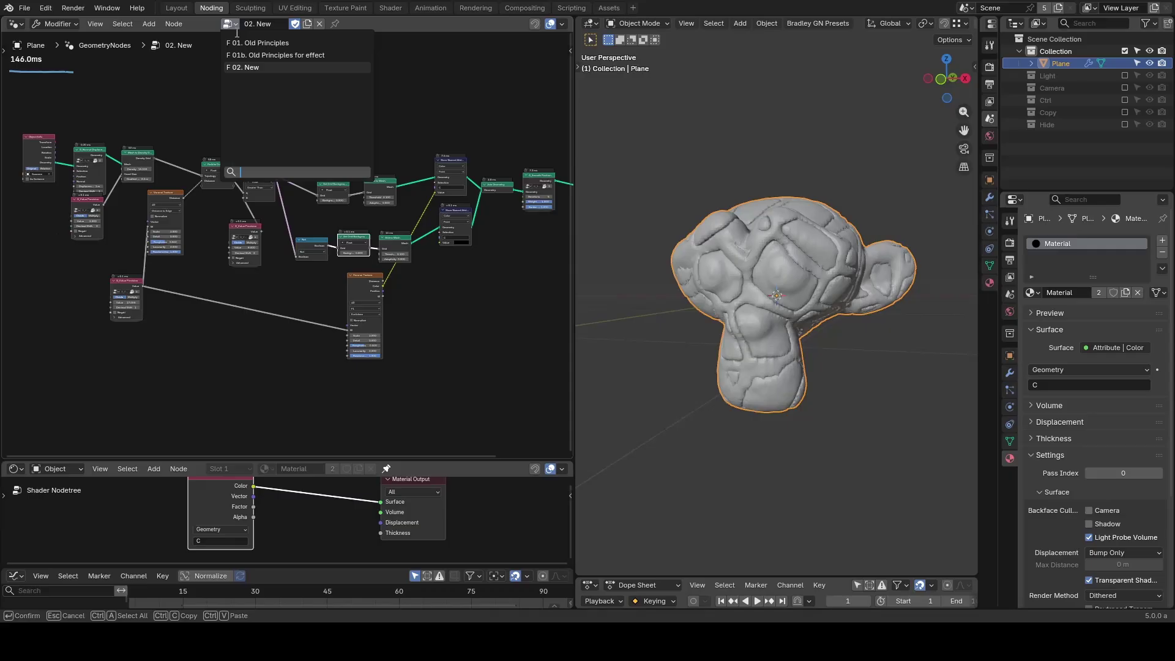
{"action": "left_click", "coordinate": [282, 56]}
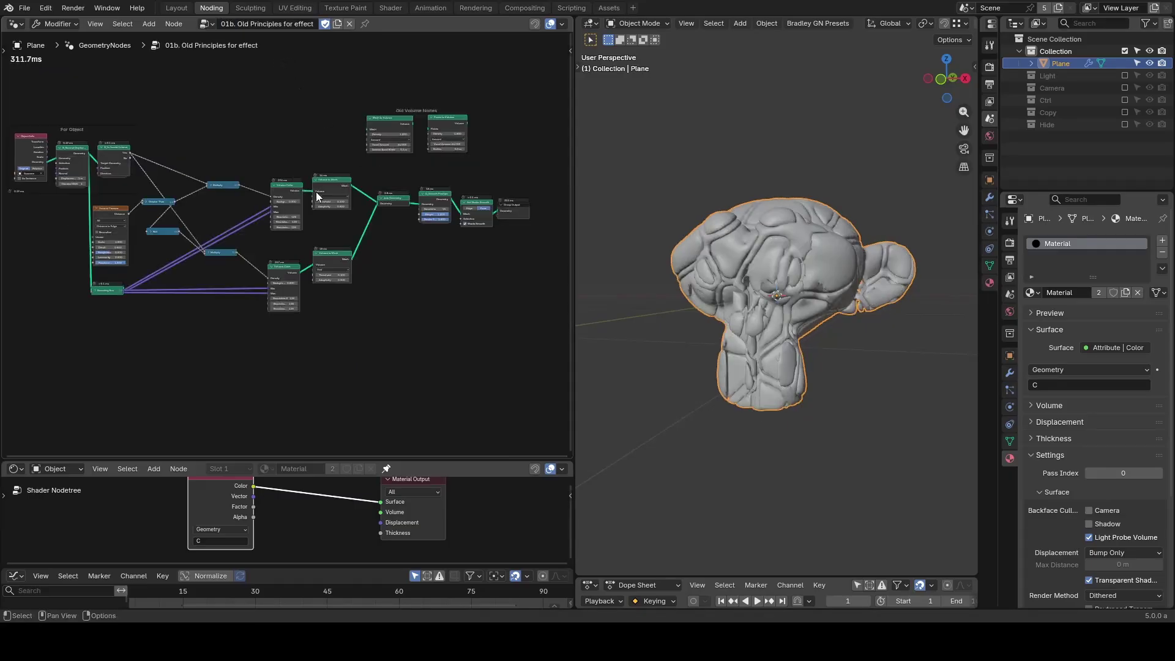
Step: Examine the old tree's Voronoi, Greater Than, Not and Volume Cube branches, underlining the Voronoi output and the Not node
{"action": "scroll", "coordinate": [316, 192], "scroll_direction": "up", "scroll_amount": 5}
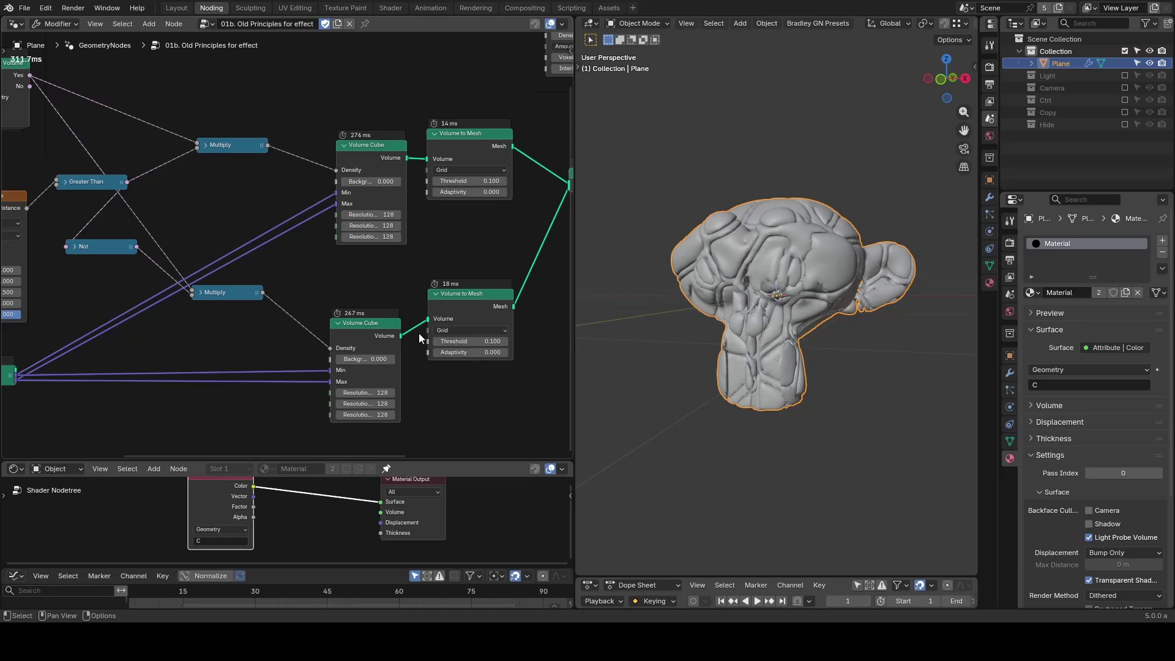
{"action": "middle_click_drag", "start_coordinate": [245, 230], "coordinate": [449, 267]}
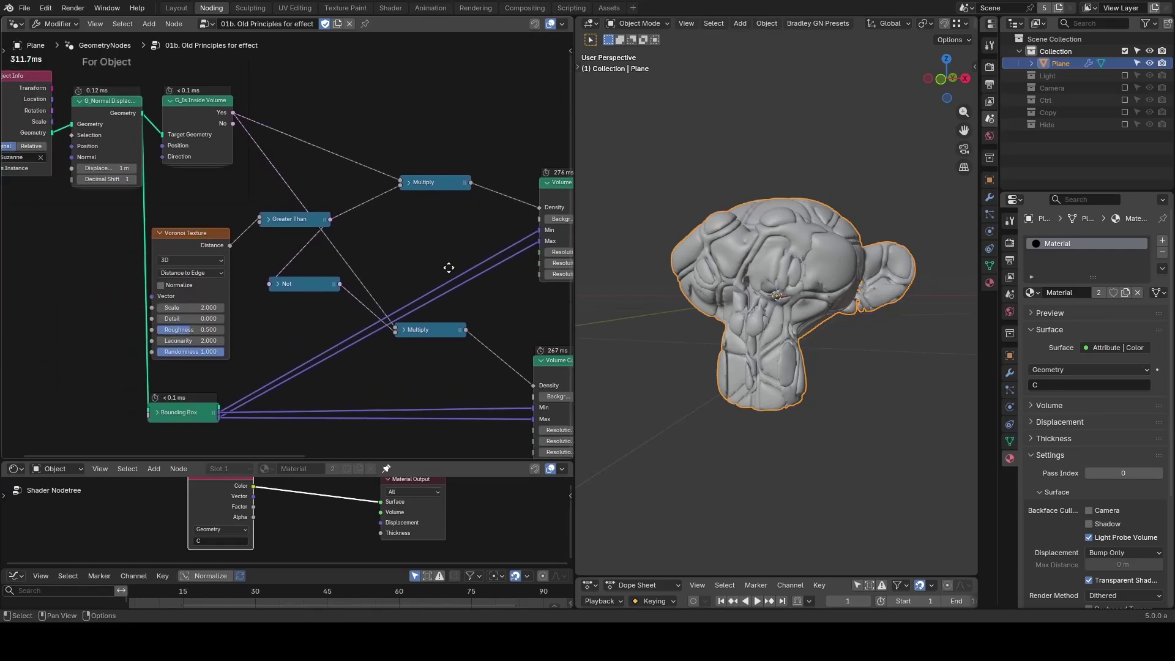
{"action": "scroll", "coordinate": [449, 270], "scroll_direction": "up", "scroll_amount": 1}
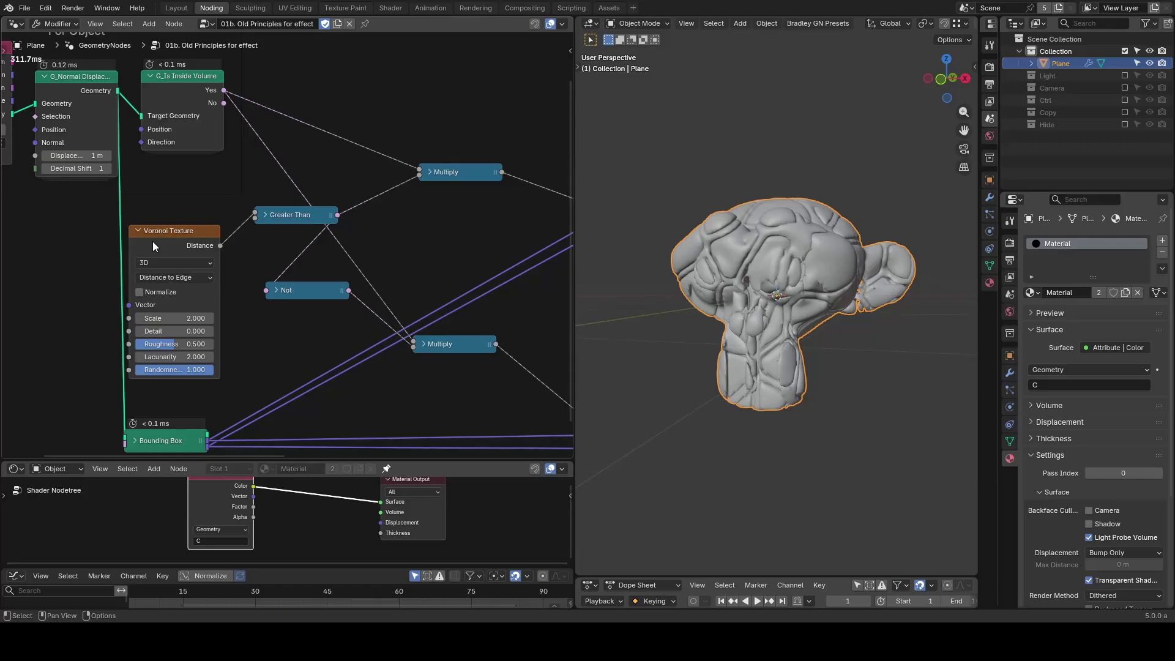
{"action": "left_click_drag", "start_coordinate": [152, 241], "coordinate": [311, 236]}
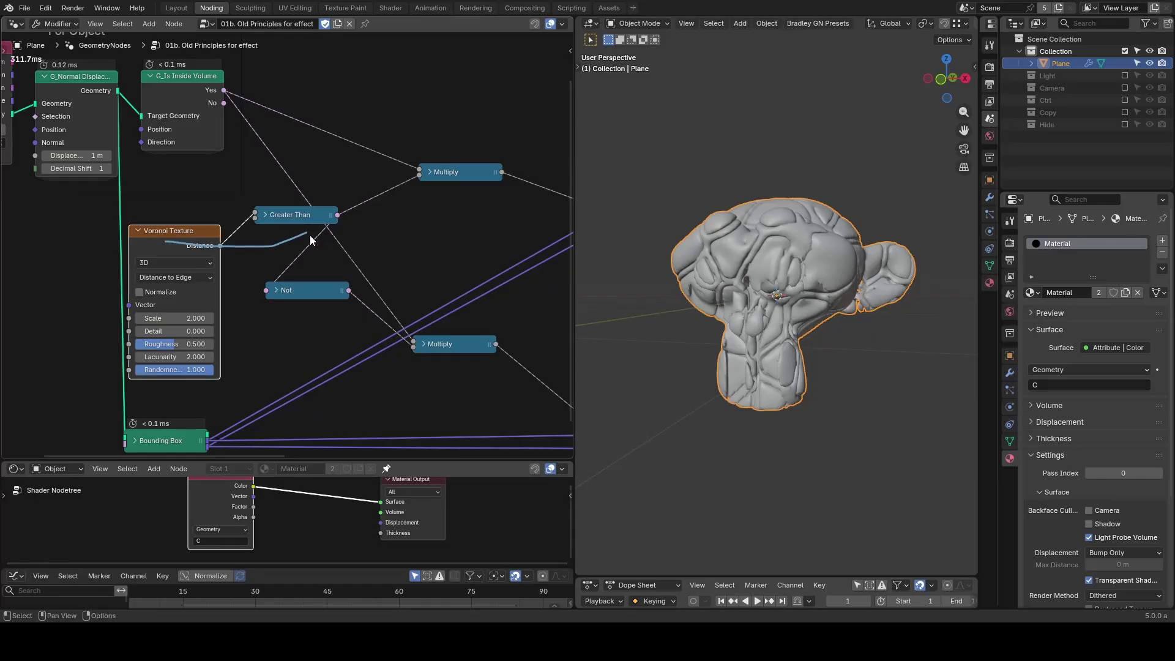
{"action": "left_click_drag", "start_coordinate": [267, 310], "coordinate": [354, 310]}
{"action": "scroll", "coordinate": [431, 318], "scroll_direction": "down", "scroll_amount": 1}
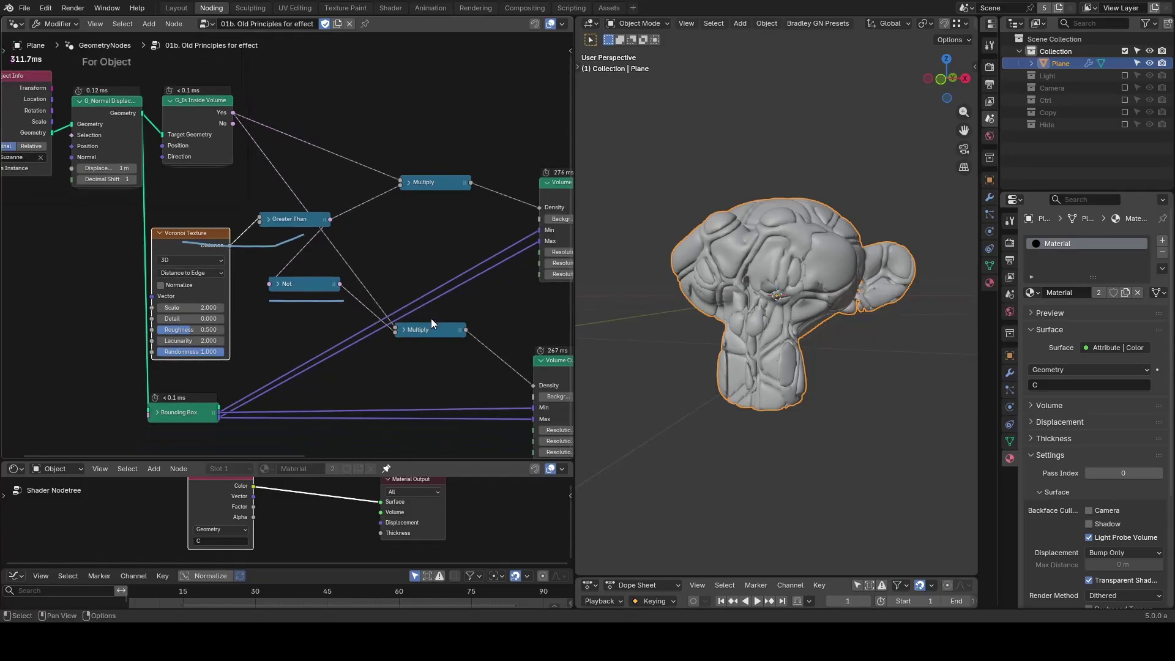
{"action": "middle_click_drag", "start_coordinate": [431, 318], "coordinate": [120, 279]}
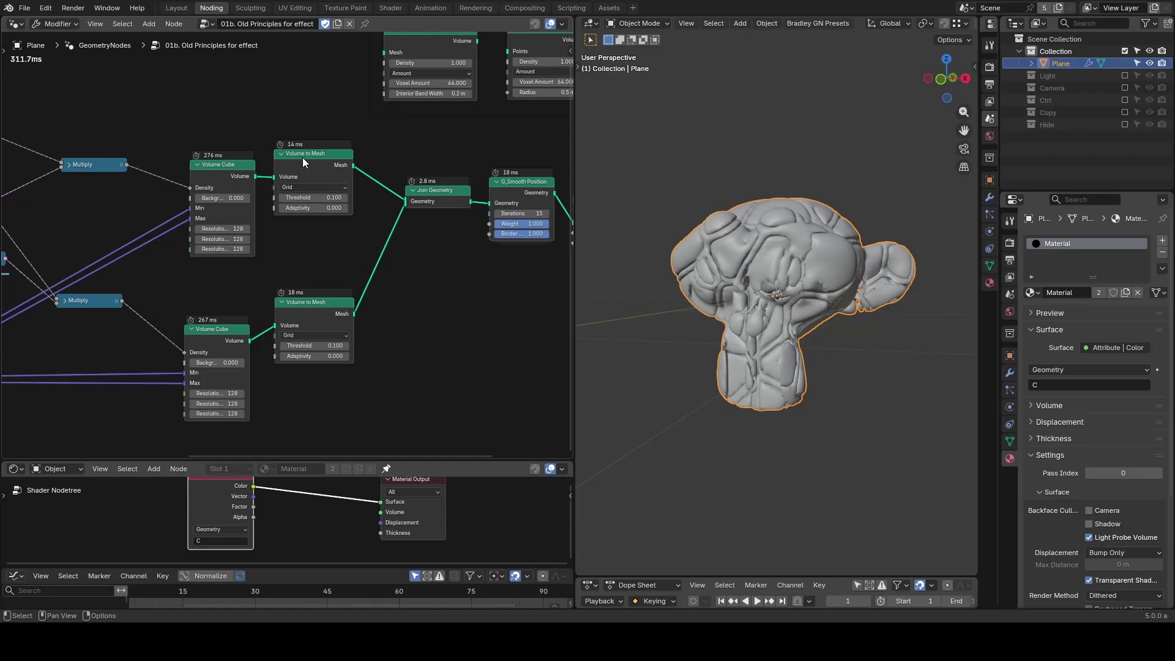
{"action": "mouse_move", "coordinate": [420, 279]}
{"action": "middle_mouse_down"}
{"action": "mouse_move", "coordinate": [289, 267]}
{"action": "mouse_move", "coordinate": [438, 289]}
{"action": "middle_mouse_up"}
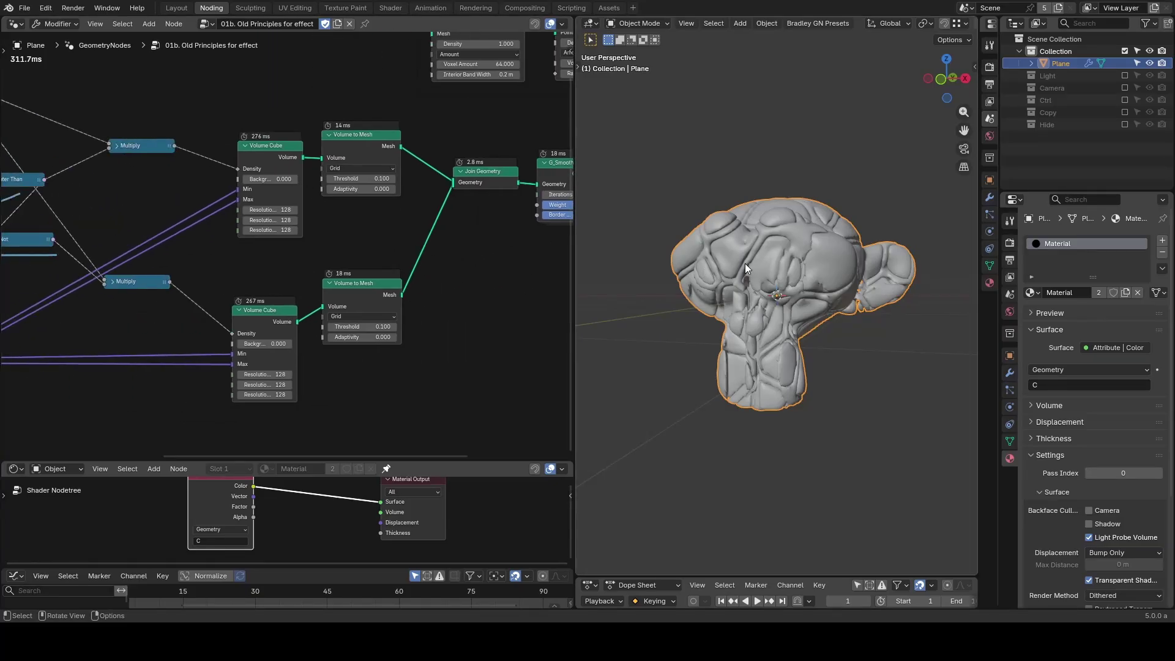
Step: Inspect the old setup's mesh closely from the side, mark its total execution time, and review the whole node tree
{"action": "middle_click_drag", "start_coordinate": [770, 295], "coordinate": [738, 285]}
{"action": "scroll", "coordinate": [738, 285], "scroll_direction": "up", "scroll_amount": 2}
{"action": "scroll", "coordinate": [725, 299], "scroll_direction": "up", "scroll_amount": 2}
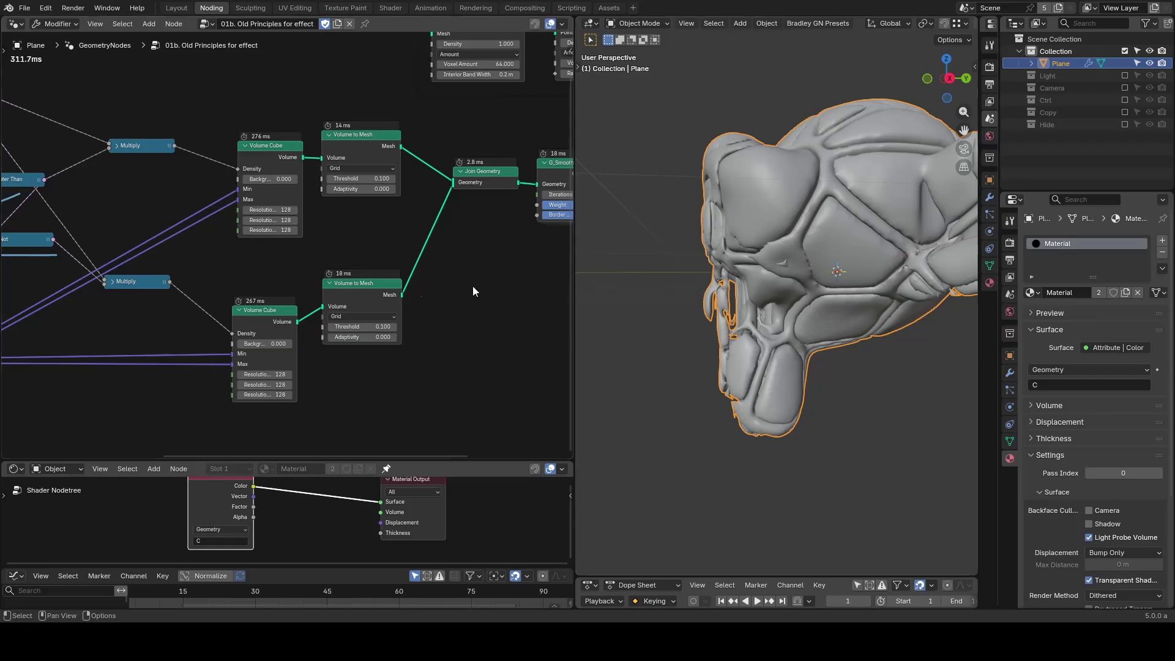
{"action": "scroll", "coordinate": [390, 169], "scroll_direction": "up", "scroll_amount": 3}
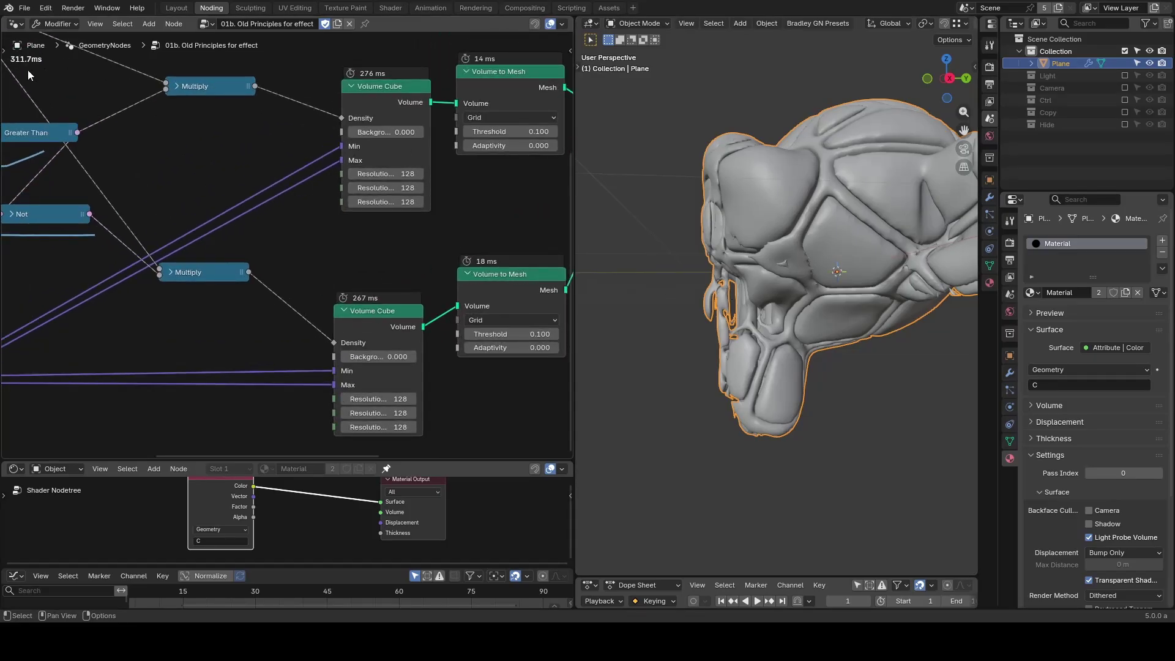
{"action": "left_click_drag", "start_coordinate": [13, 70], "coordinate": [114, 68]}
{"action": "scroll", "coordinate": [378, 247], "scroll_direction": "down", "scroll_amount": 5}
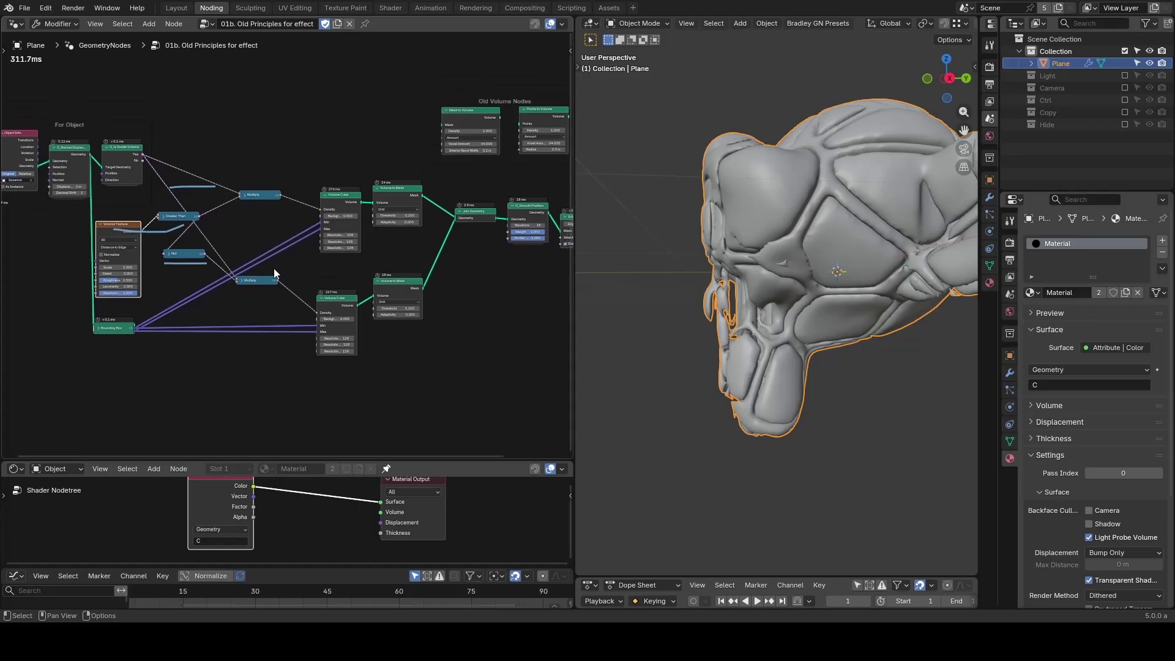
{"action": "scroll", "coordinate": [274, 268], "scroll_direction": "down", "scroll_amount": 2}
{"action": "mouse_move", "coordinate": [219, 208]}
{"action": "right_mouse_down"}
{"action": "mouse_move", "coordinate": [254, 189]}
{"action": "mouse_move", "coordinate": [253, 228]}
{"action": "right_mouse_up"}
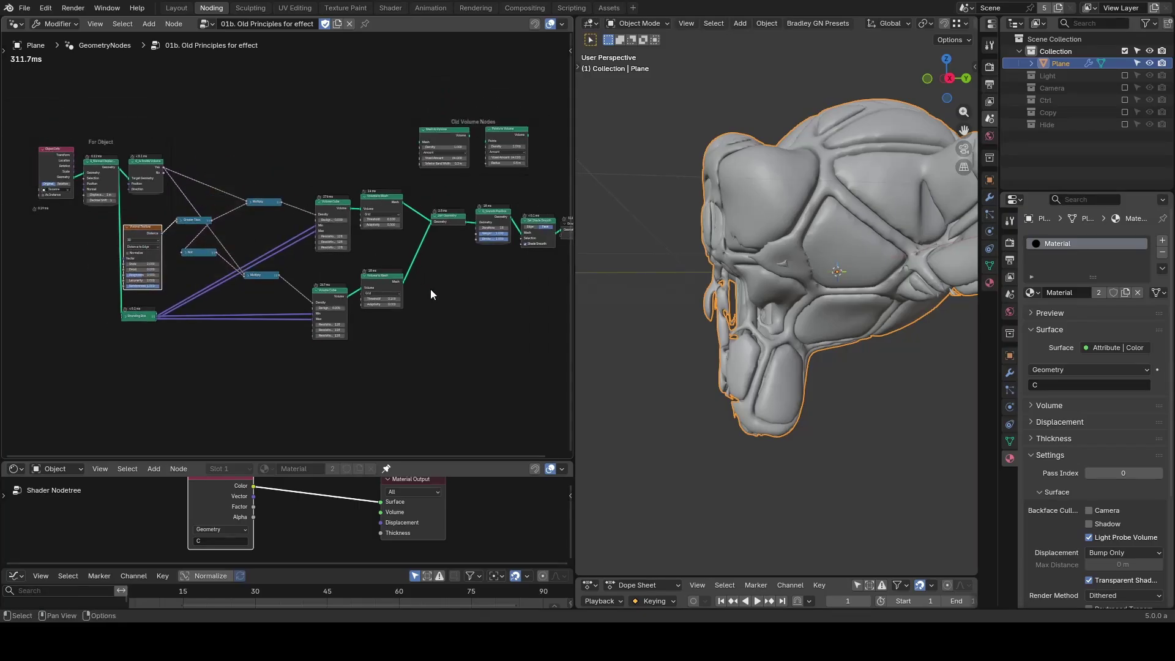
{"action": "scroll", "coordinate": [431, 295], "scroll_direction": "down", "scroll_amount": 2}
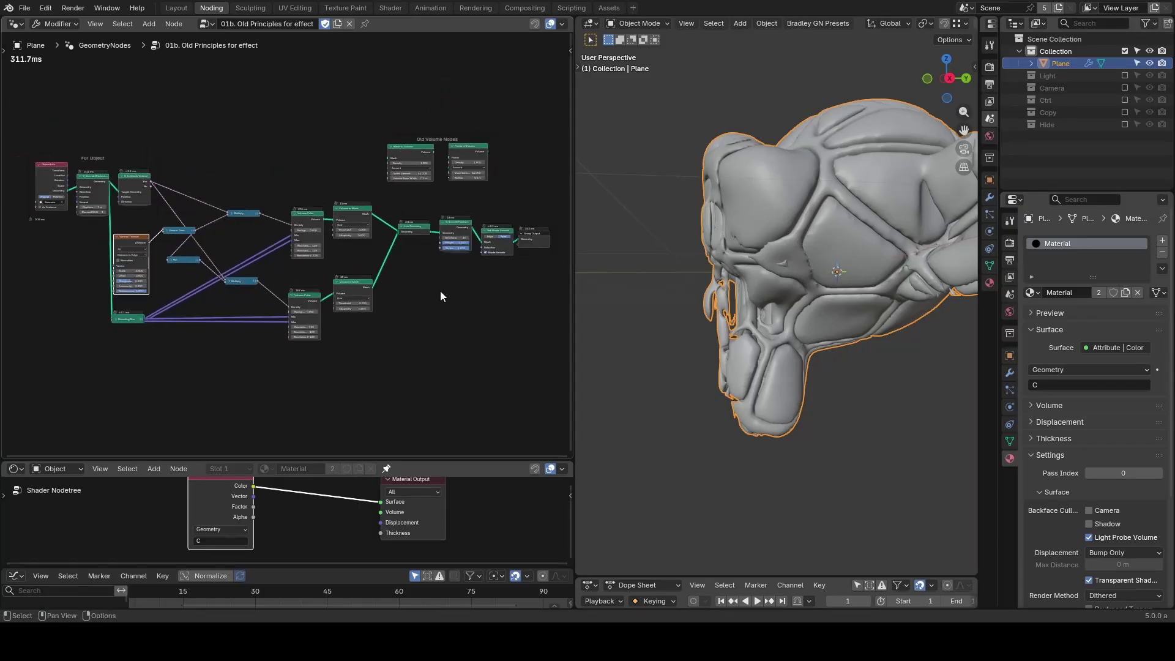